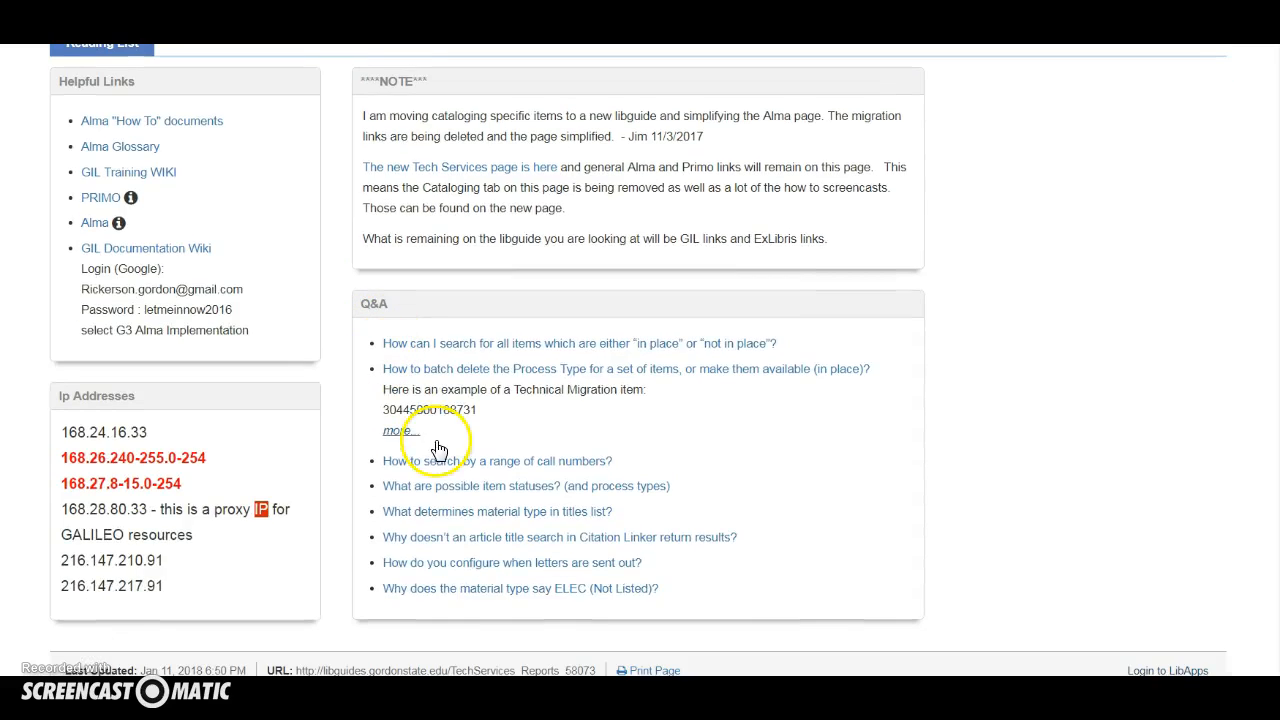
Step: Open the Q&A article on why the material type says ELEC (Not Listed) and read its steps for building a set
left_click(527, 580)
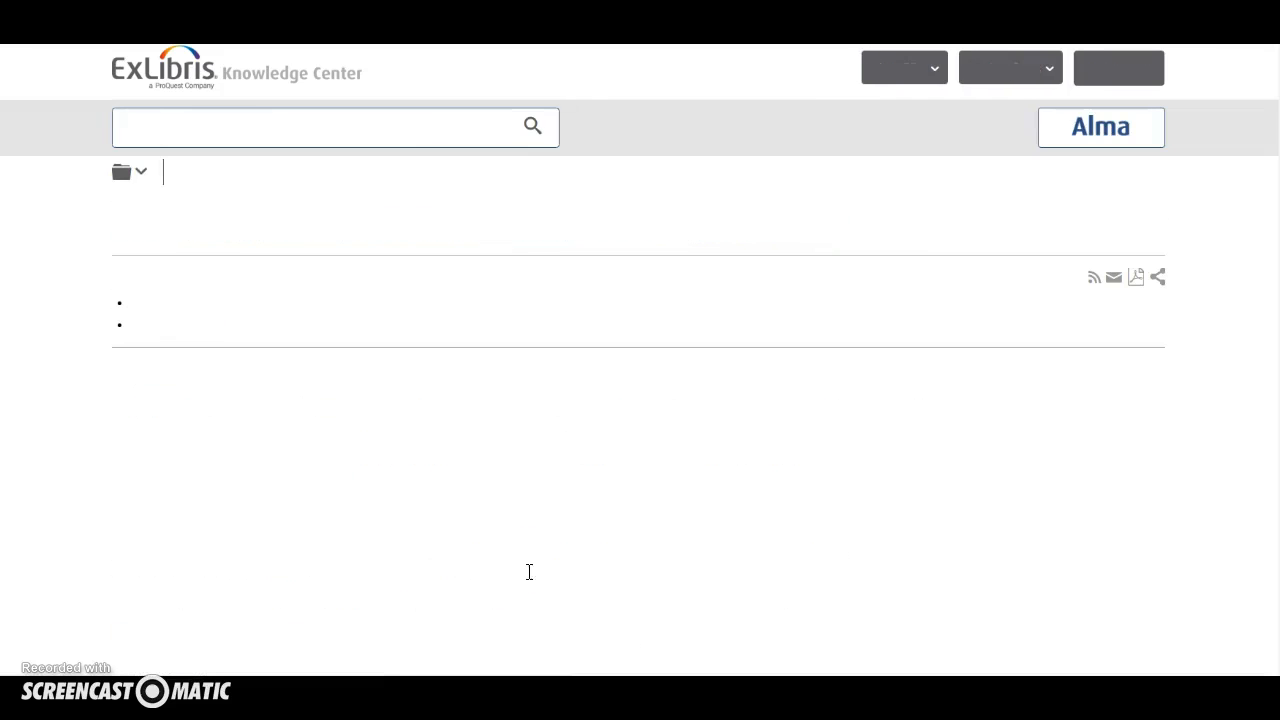
scroll(532, 557, "down", 1)
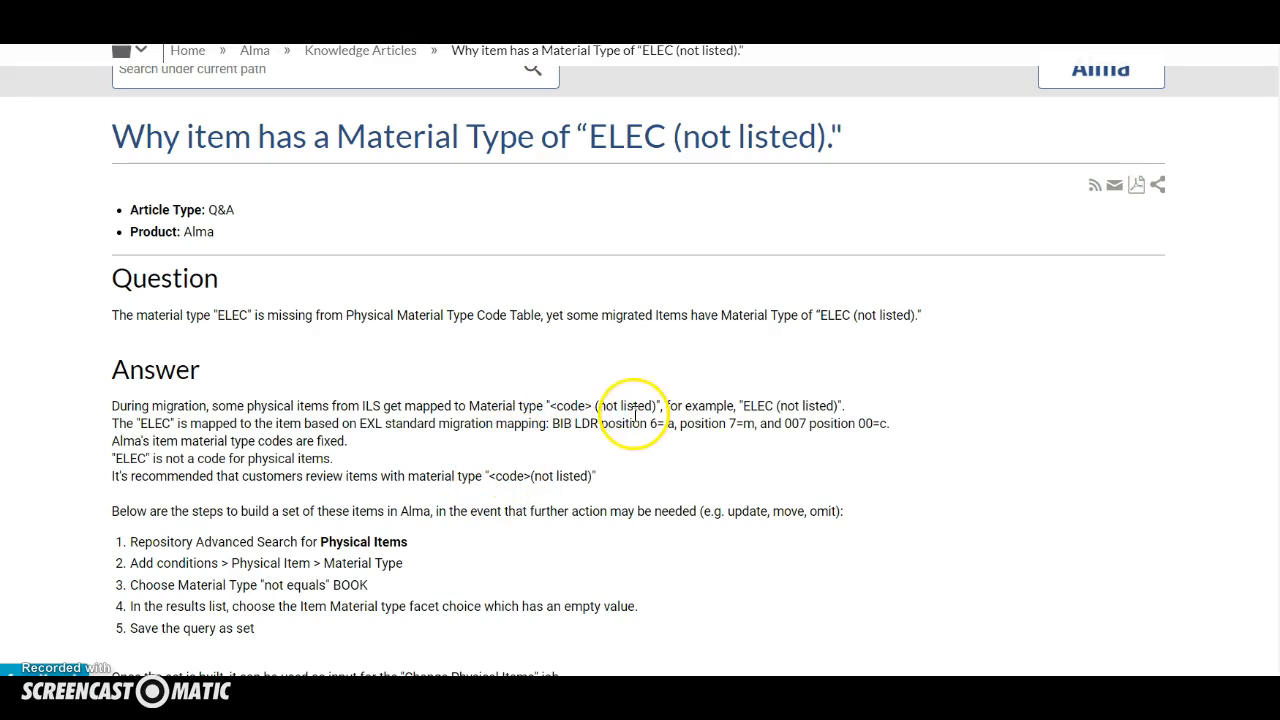
scroll(370, 420, "down", 1)
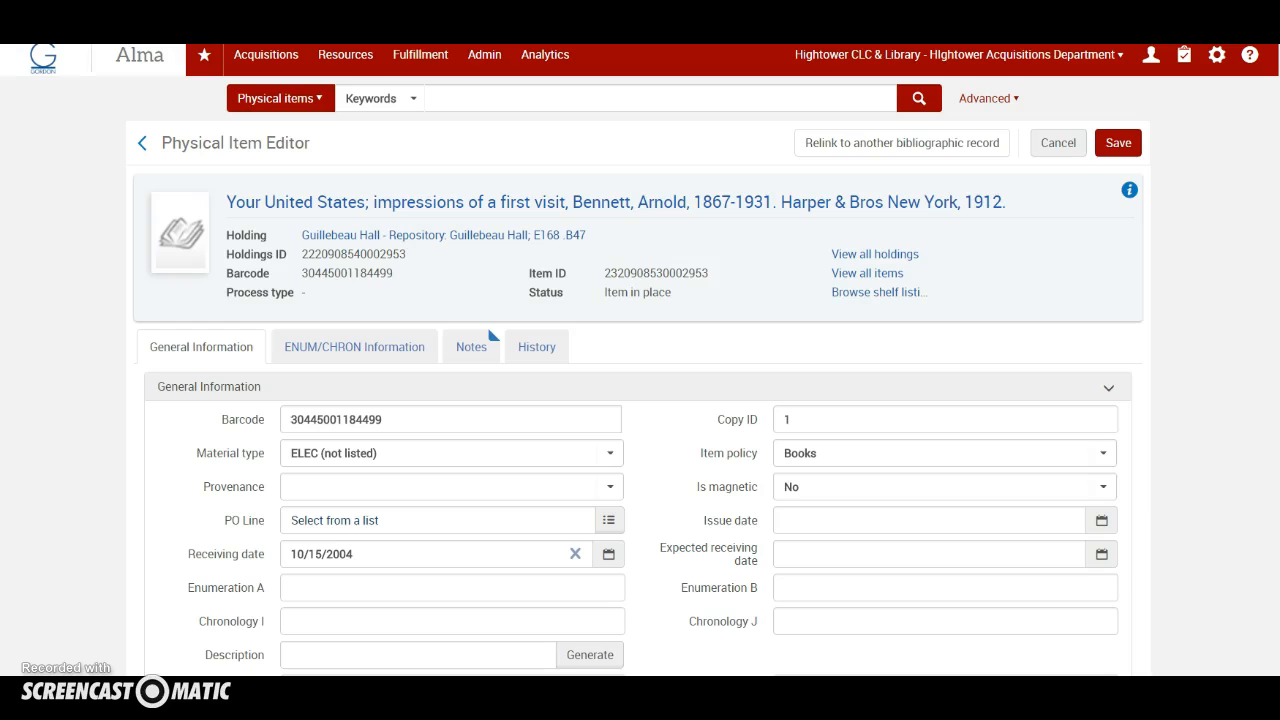
Step: Return to the Alma home page and open an advanced search for Physical items
left_click(45, 62)
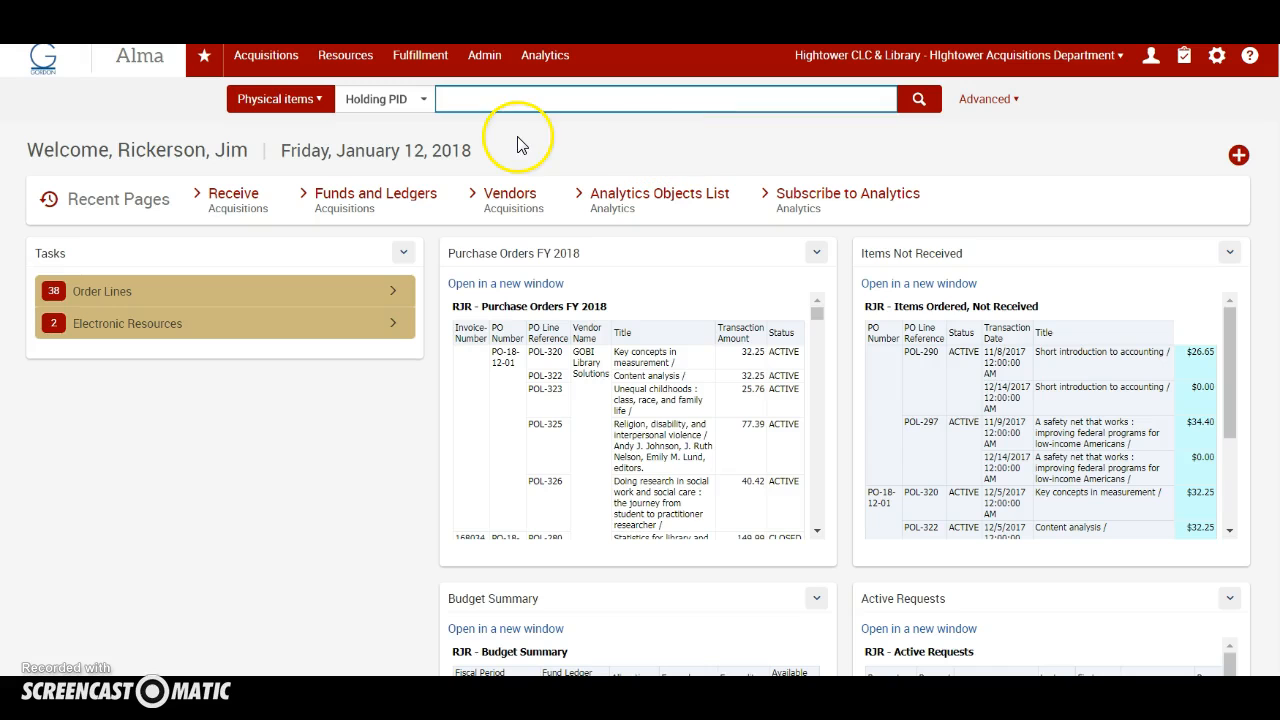
left_click(986, 99)
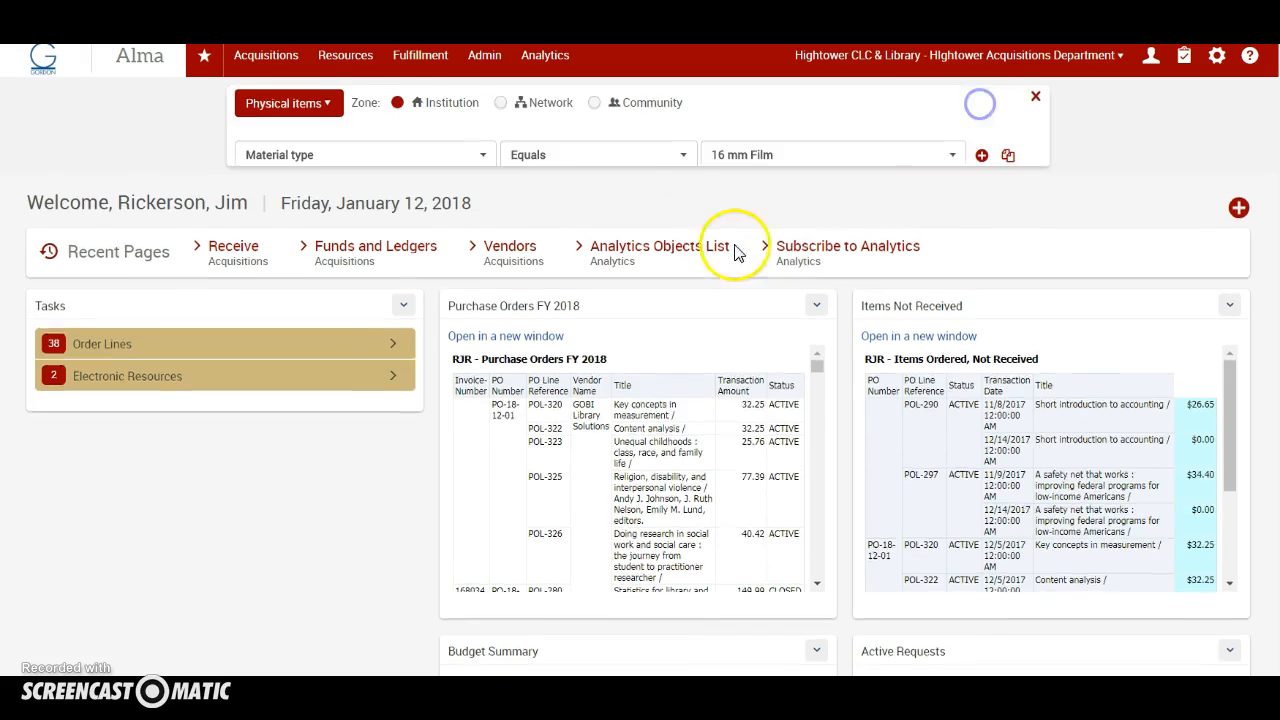
left_click(322, 107)
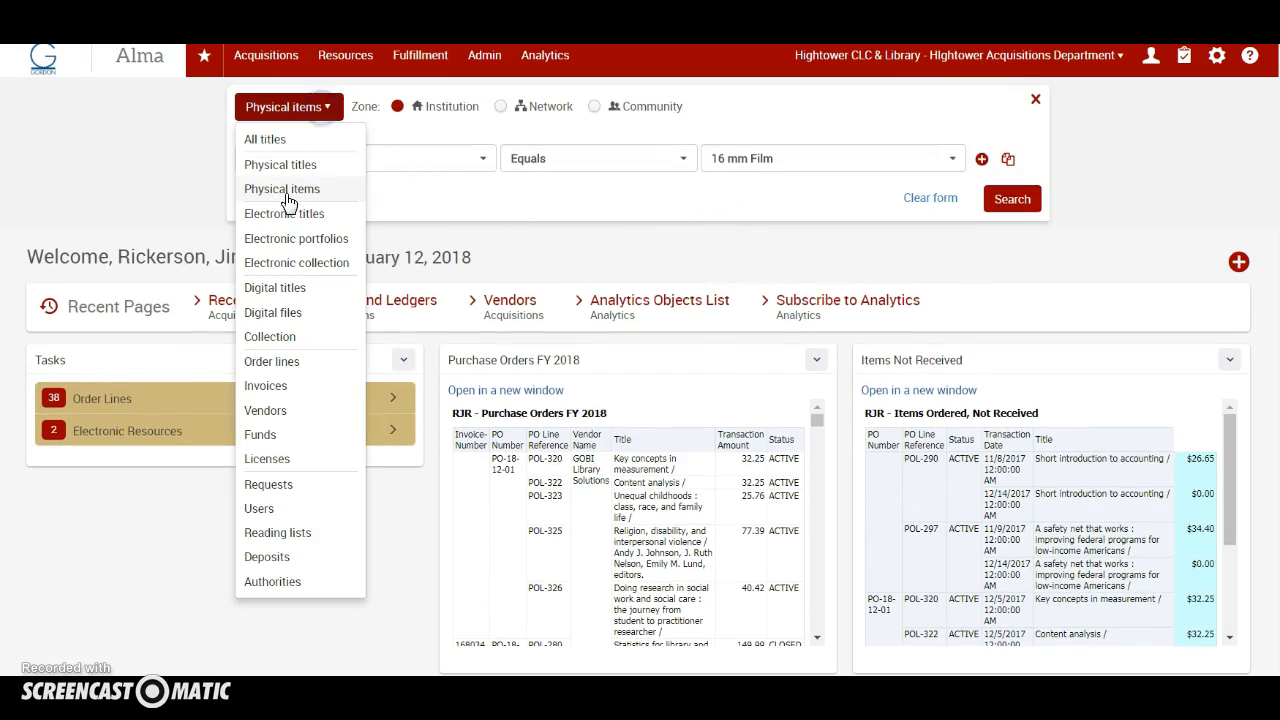
left_click(285, 191)
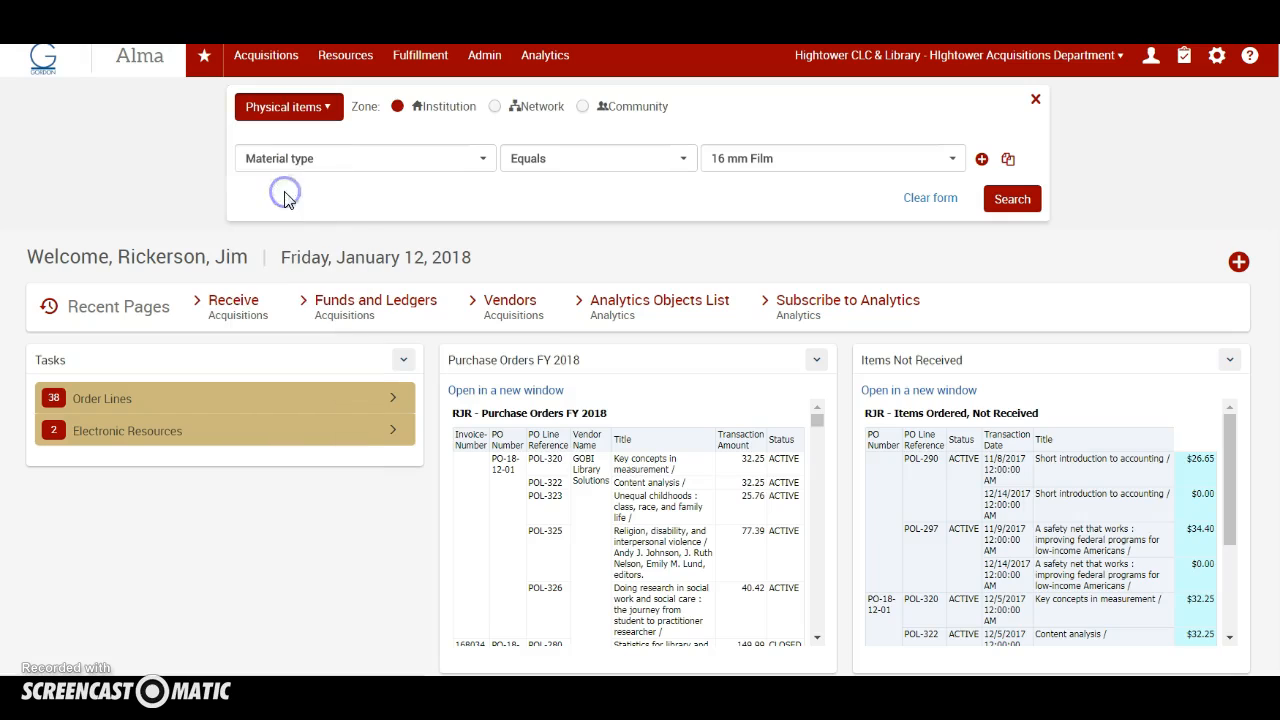
Step: Look through the Physical item search fields and choose Material type as the search criterion
left_click(440, 160)
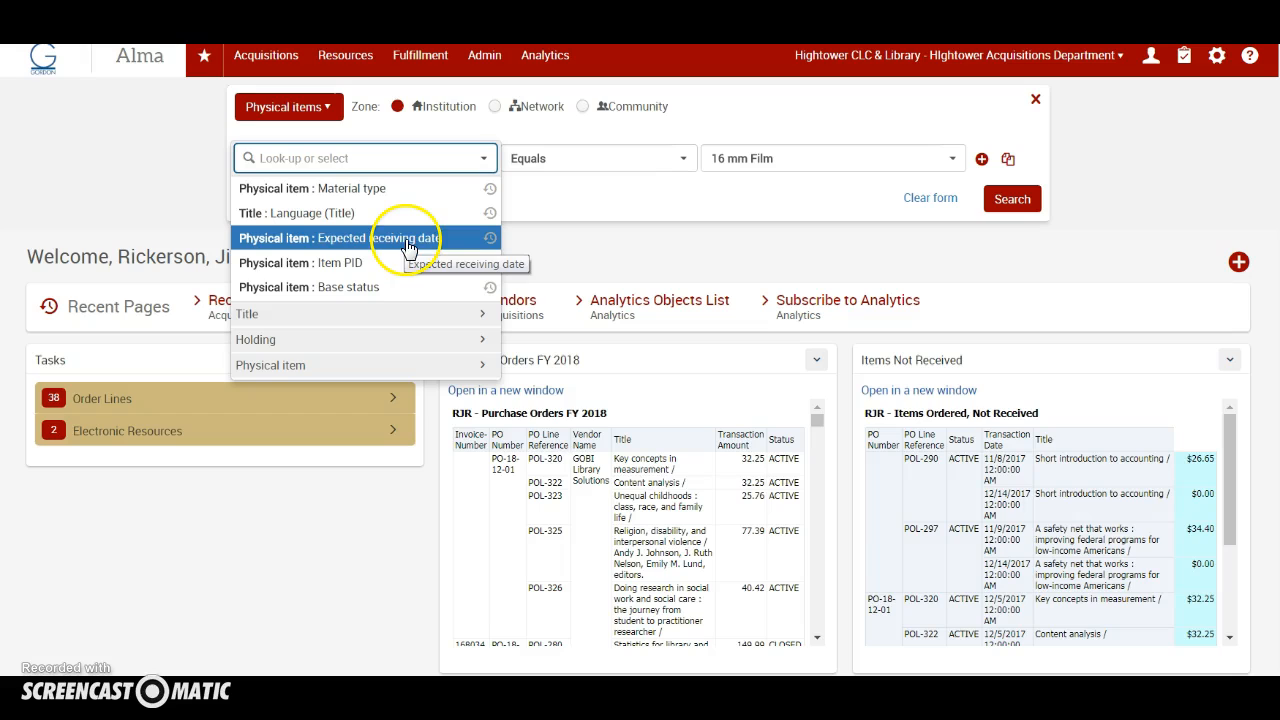
left_click(272, 366)
scroll(340, 440, "down", 10)
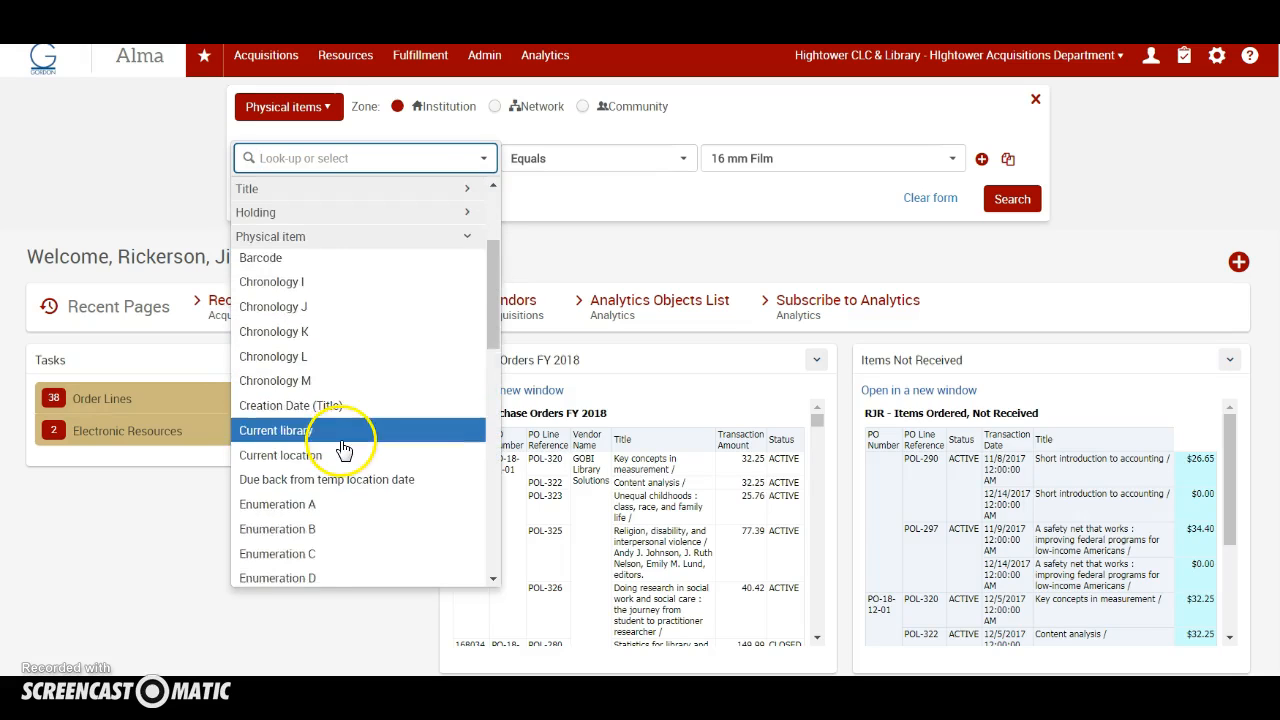
scroll(343, 450, "down", 4)
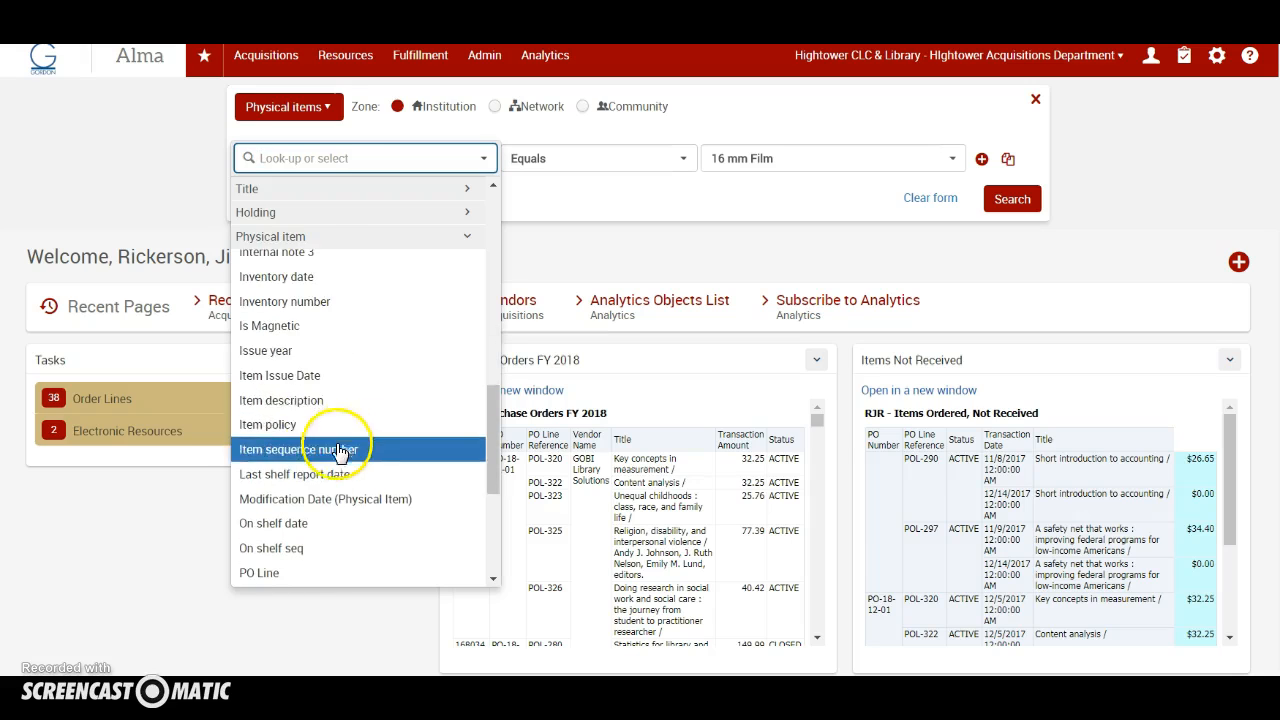
scroll(330, 388, "up", 15)
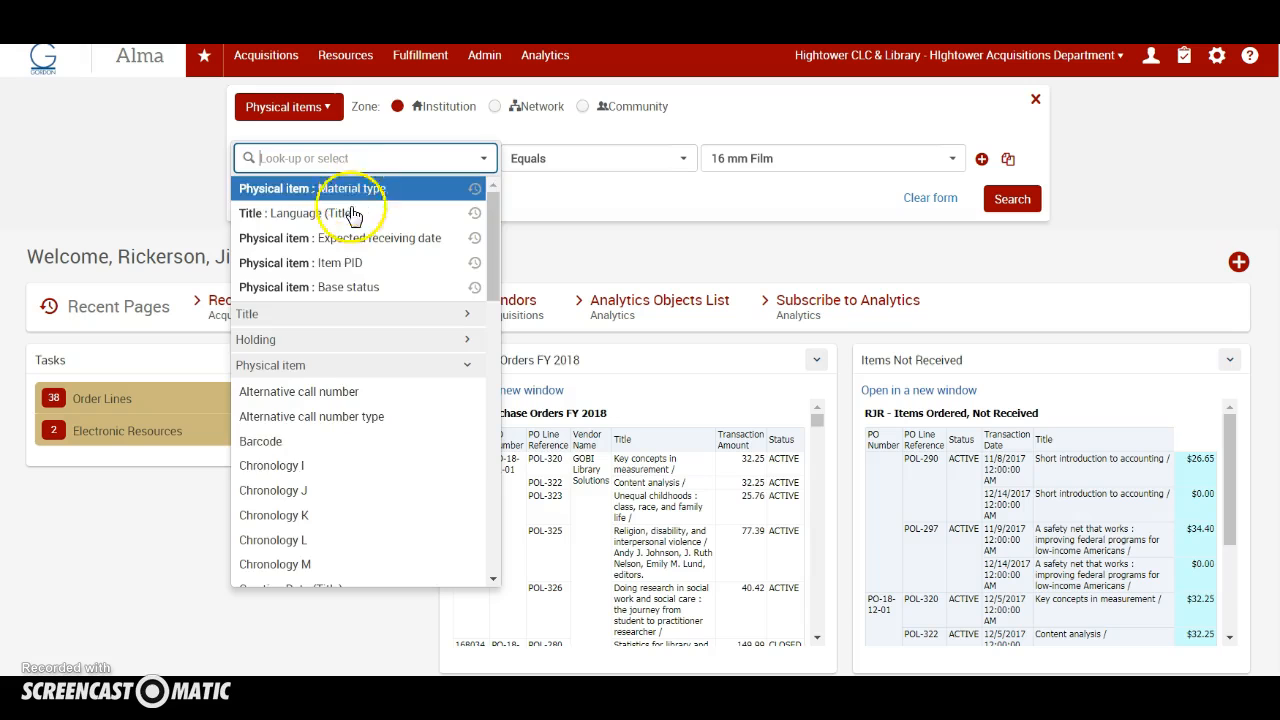
scroll(336, 478, "down", 10)
scroll(335, 480, "down", 6)
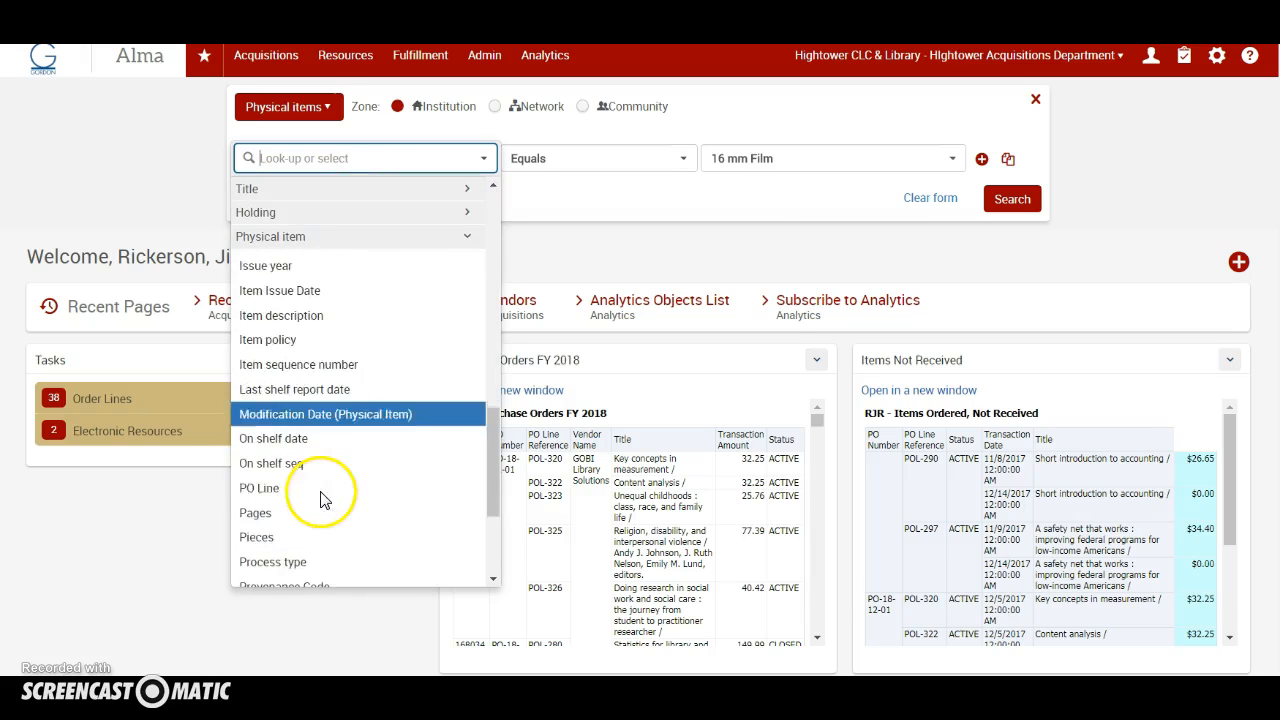
scroll(322, 500, "down", 4)
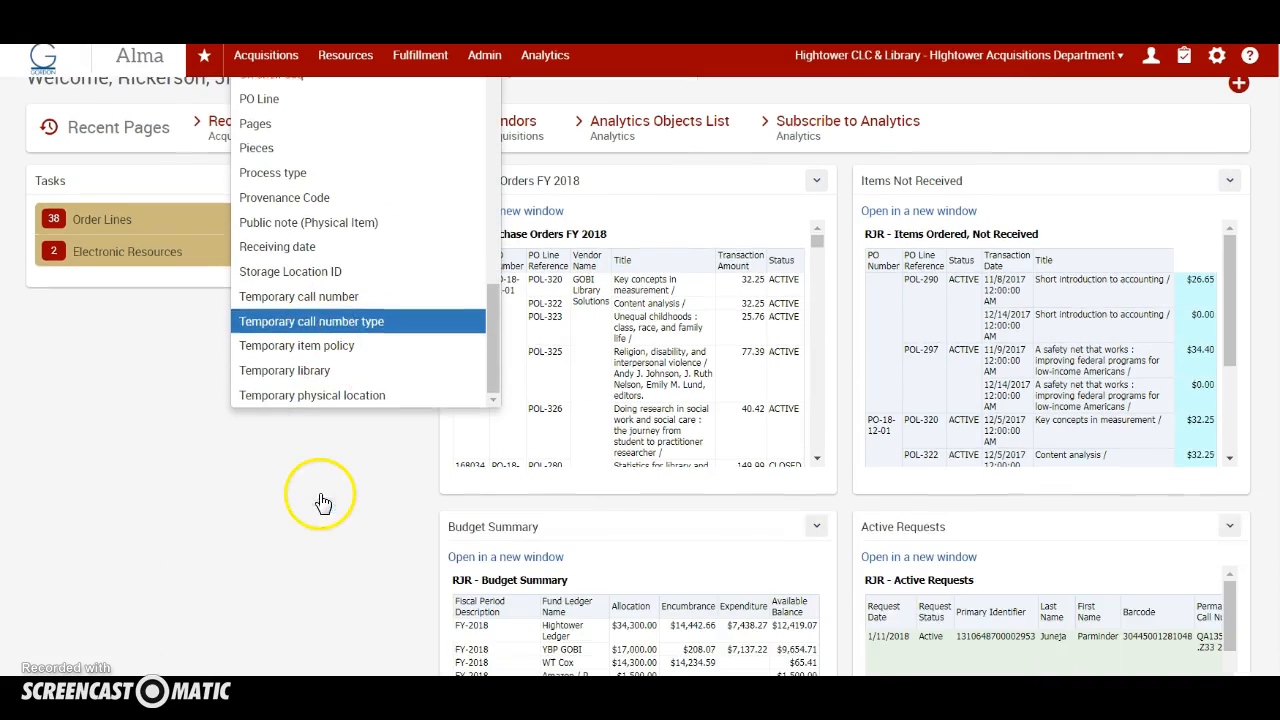
scroll(366, 358, "up", 4)
scroll(366, 358, "up", 15)
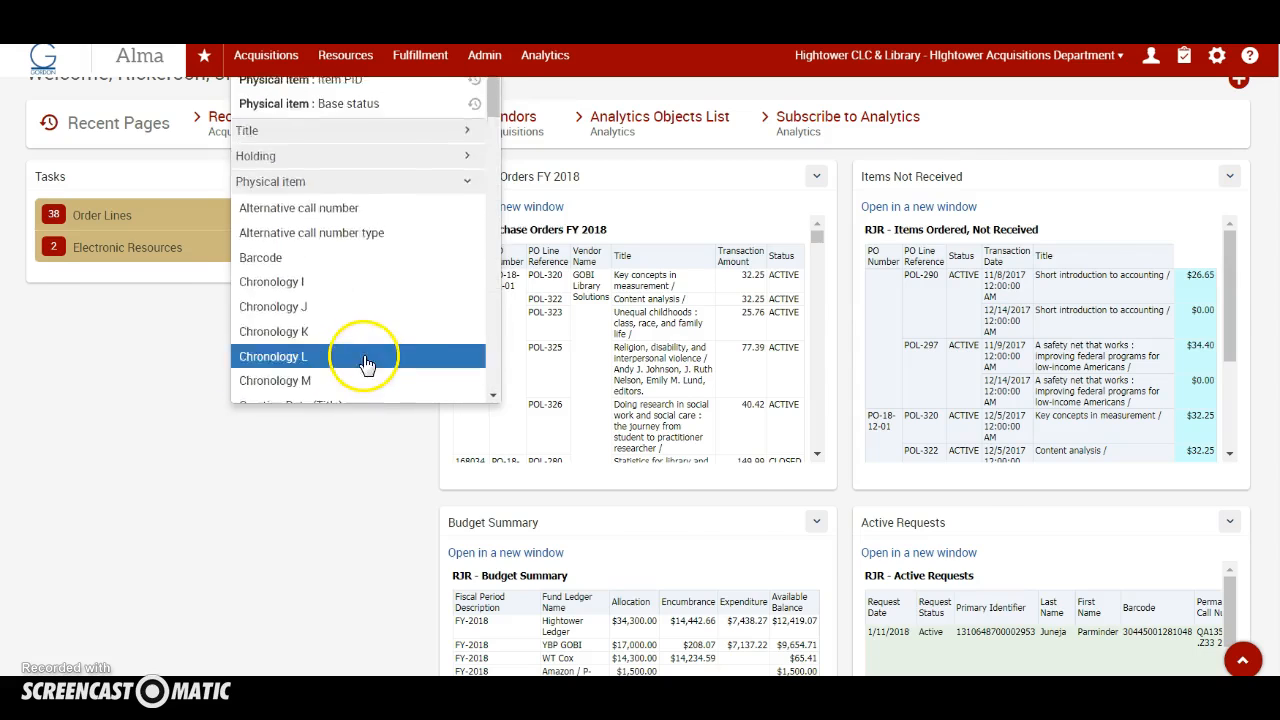
left_click(390, 190)
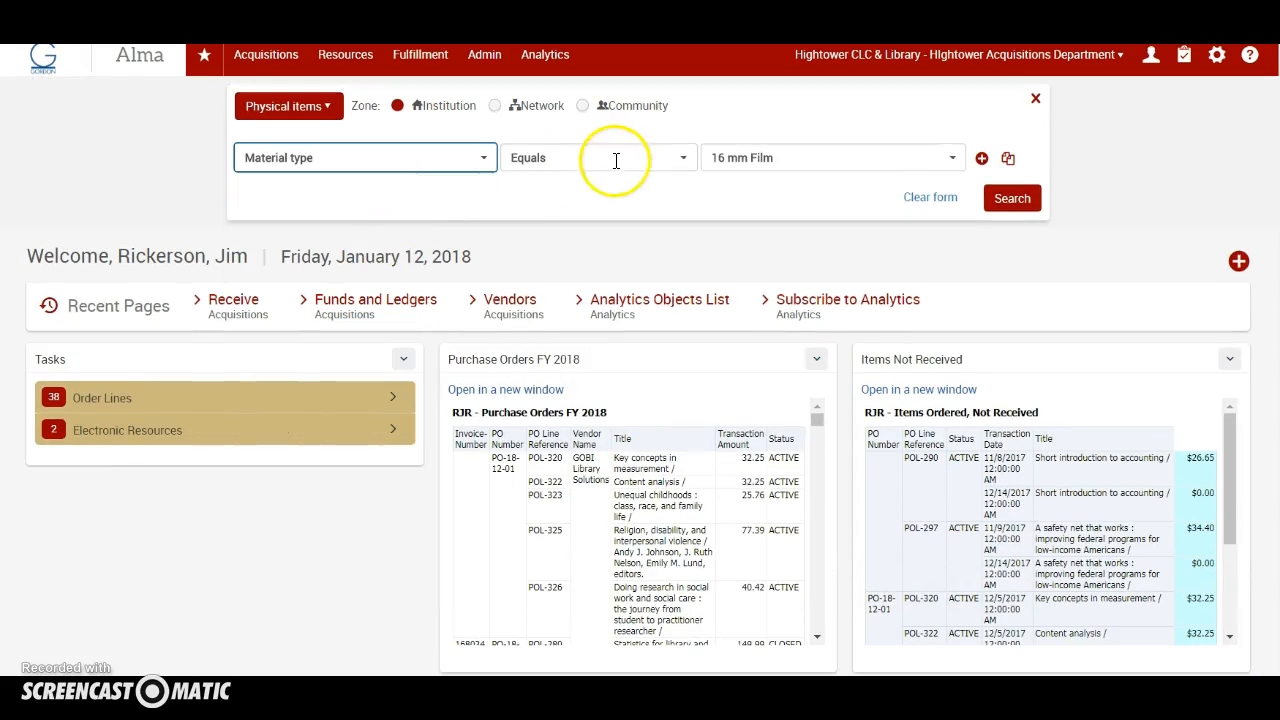
Step: Set the material type condition to Not Equals Book and run the search
left_click(683, 160)
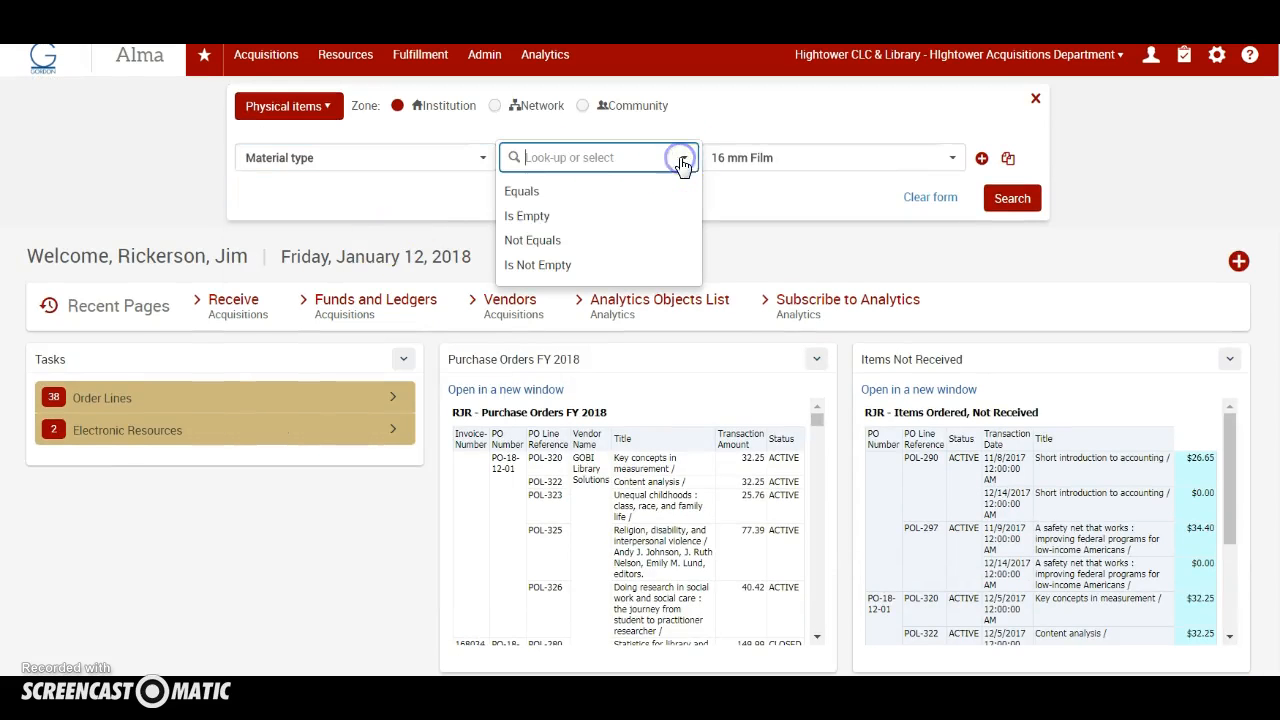
left_click(539, 243)
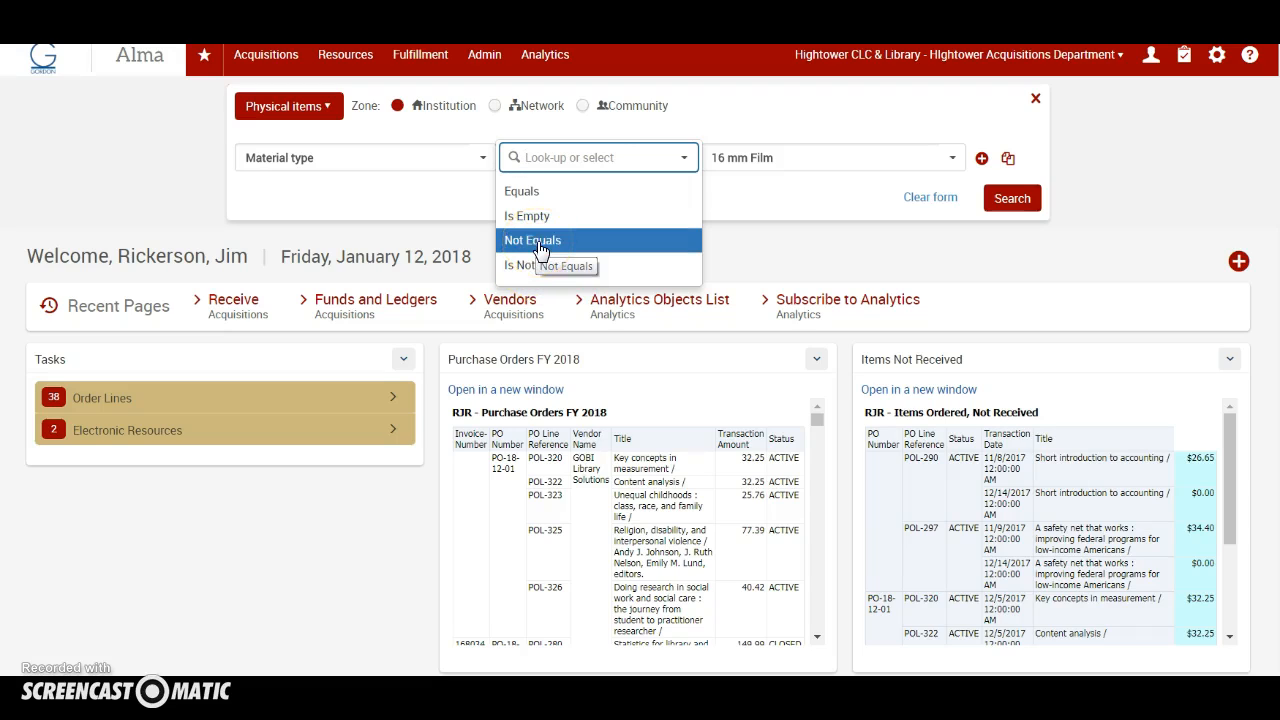
left_click(839, 157)
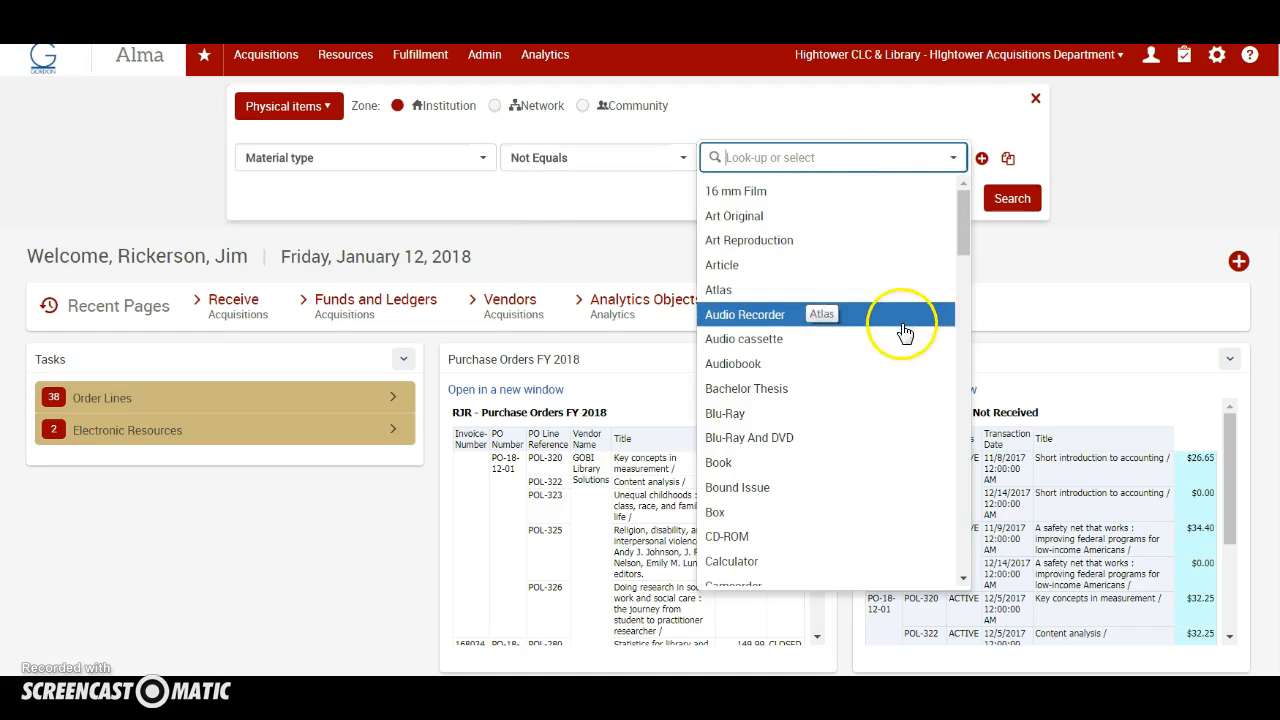
left_click_drag(965, 241, 952, 282)
left_click(735, 233)
left_click(1012, 200)
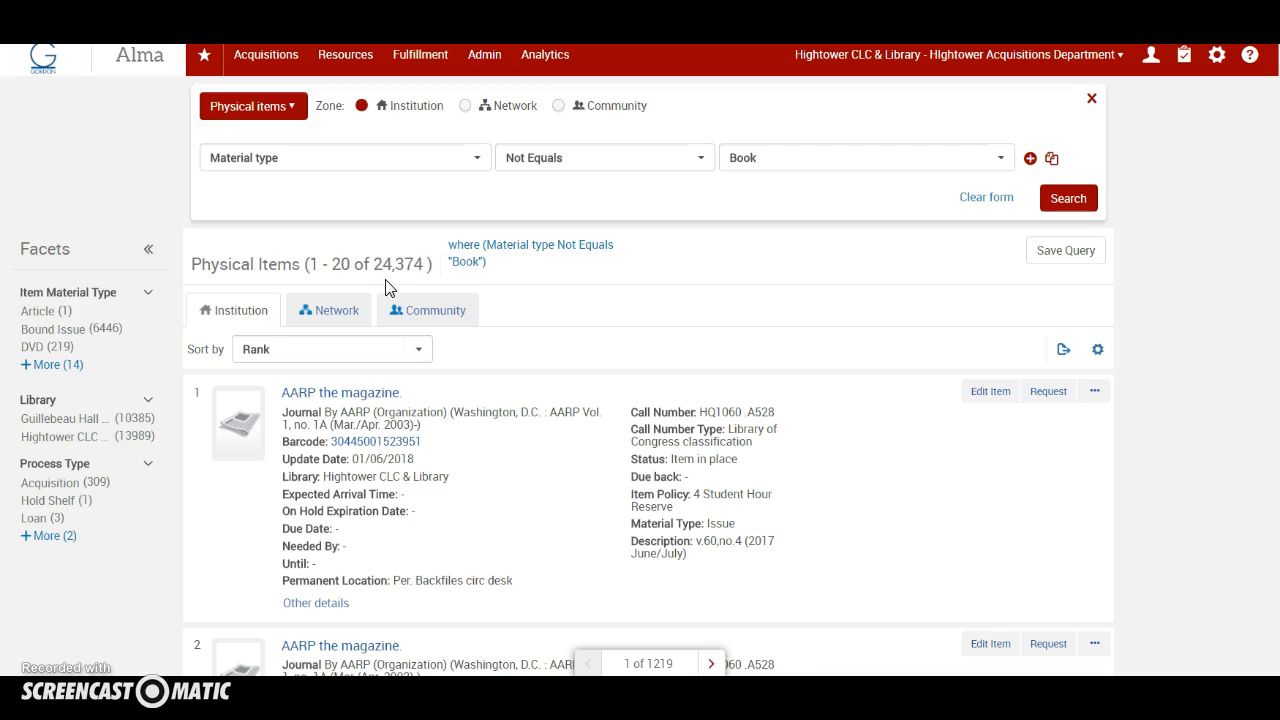
Step: Filter the results to the ELEC item material type and export the list to Excel
left_click(57, 366)
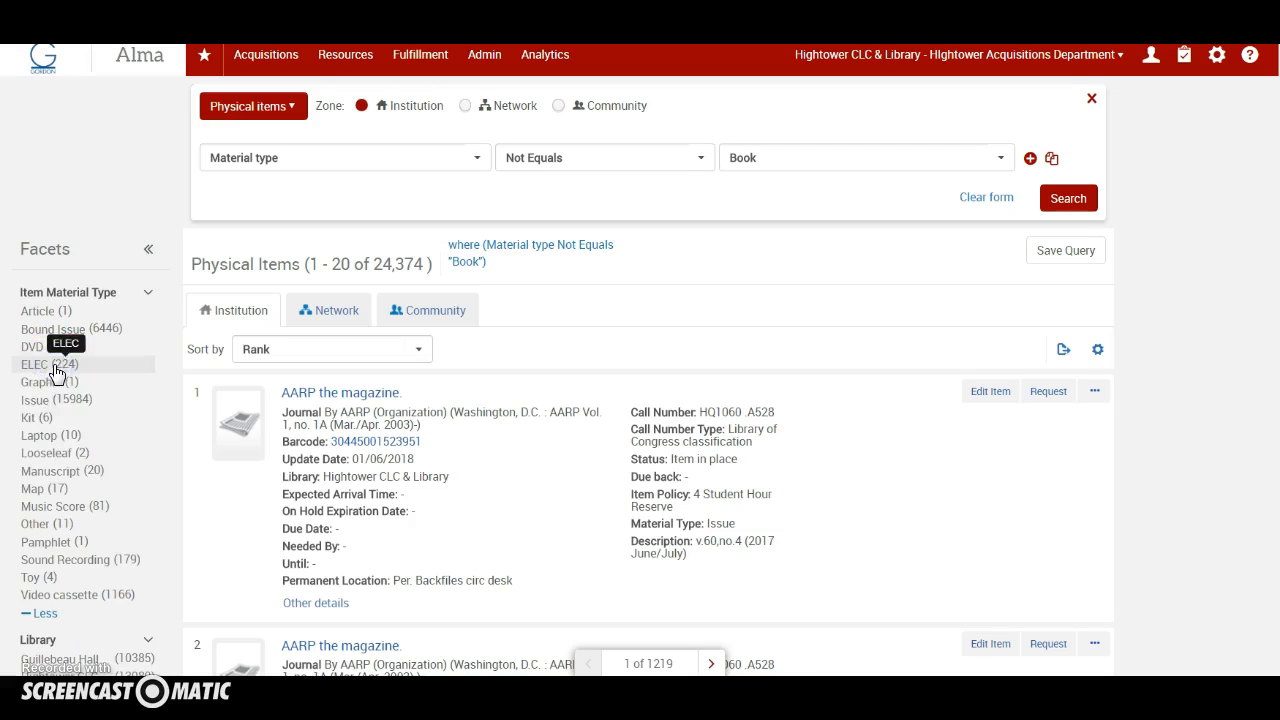
scroll(109, 420, "down", 2)
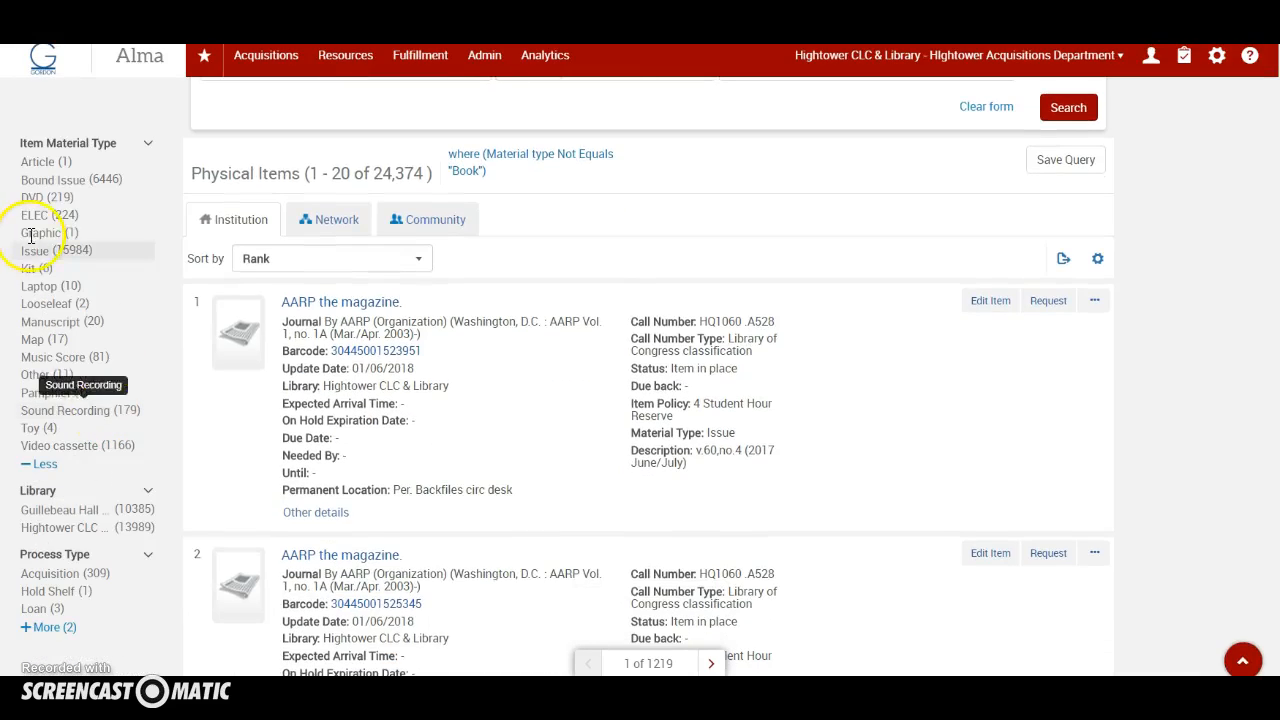
left_click(80, 218)
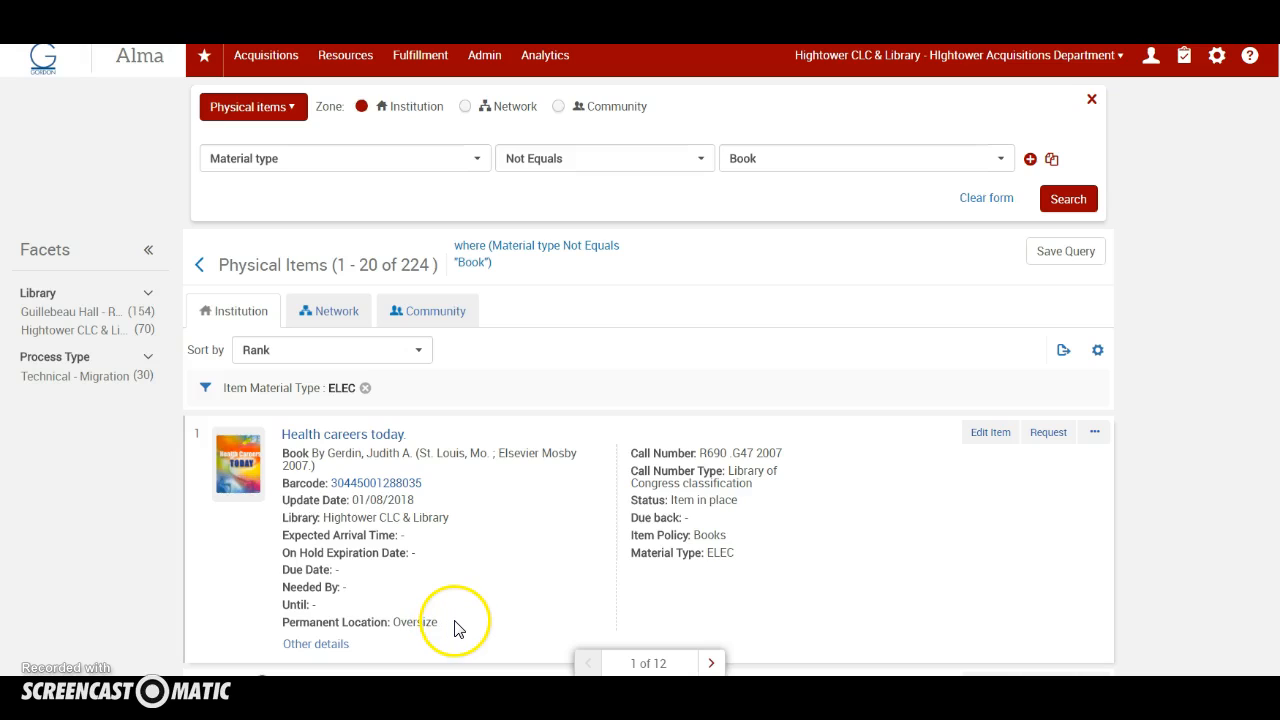
left_click(1064, 356)
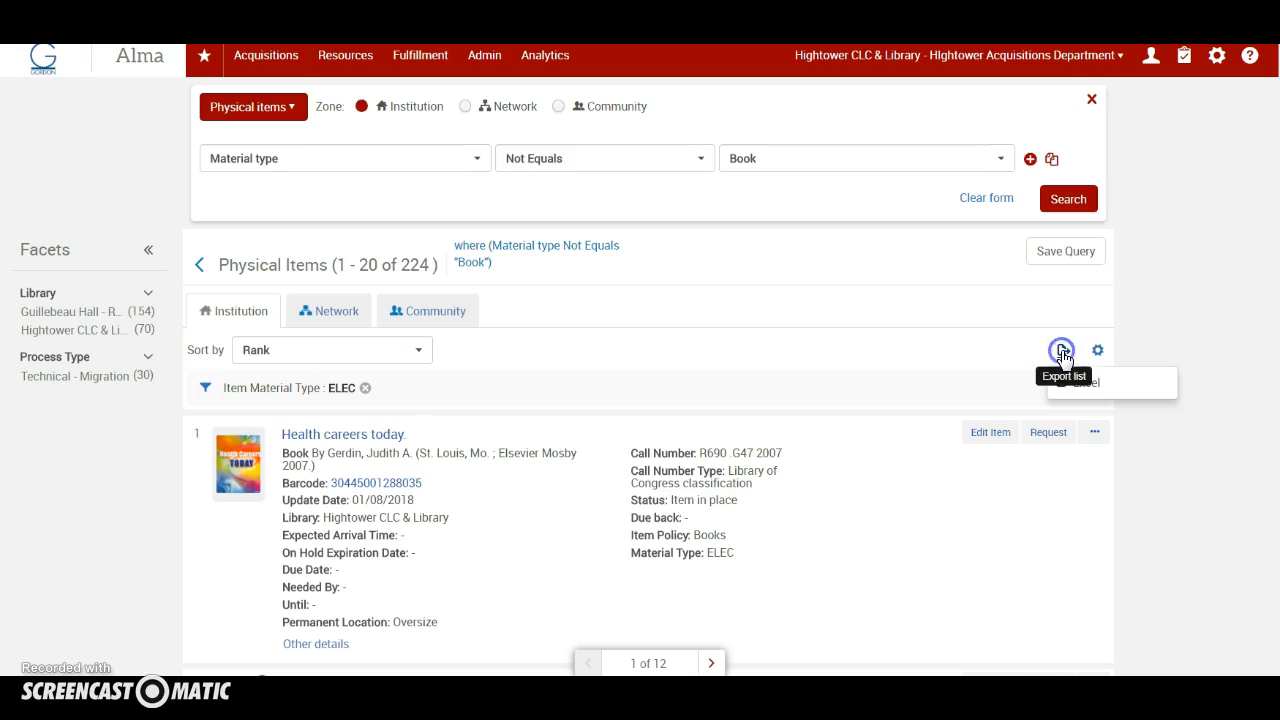
left_click(1096, 394)
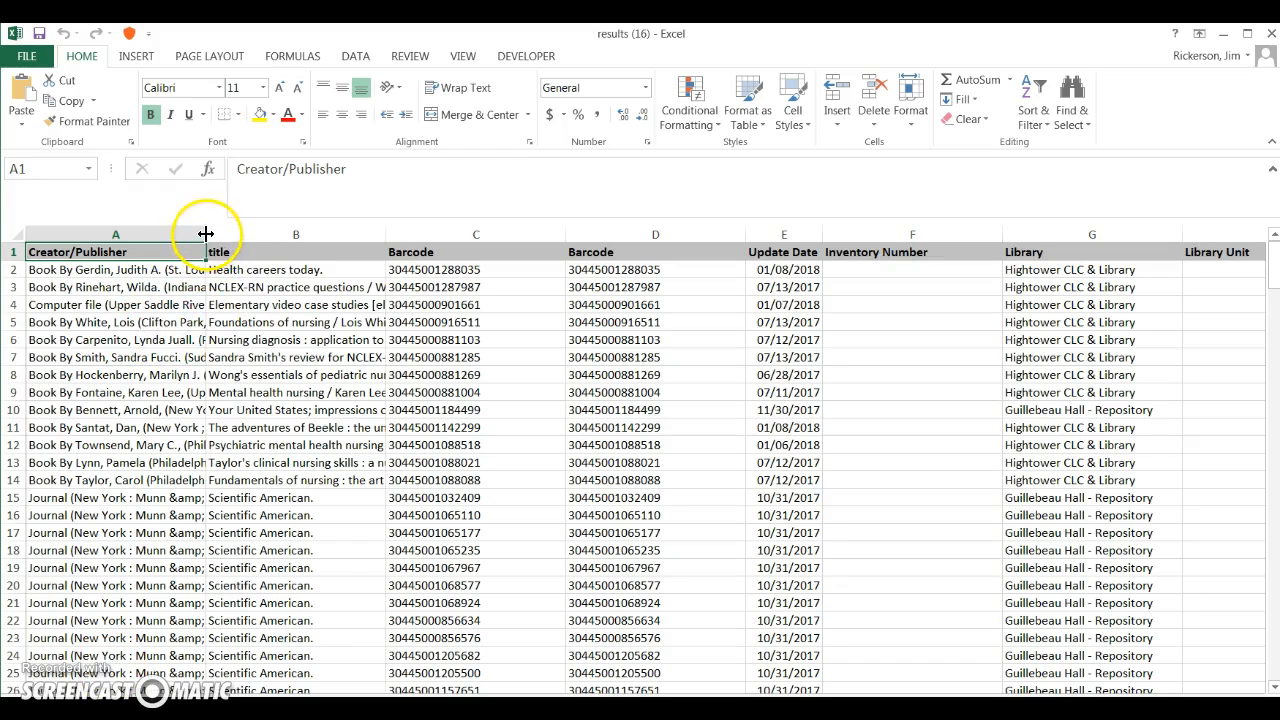
Step: Adjust the widths of the Creator/Publisher and second Barcode columns and delete the Inventory Number column
left_click_drag(205, 233, 245, 234)
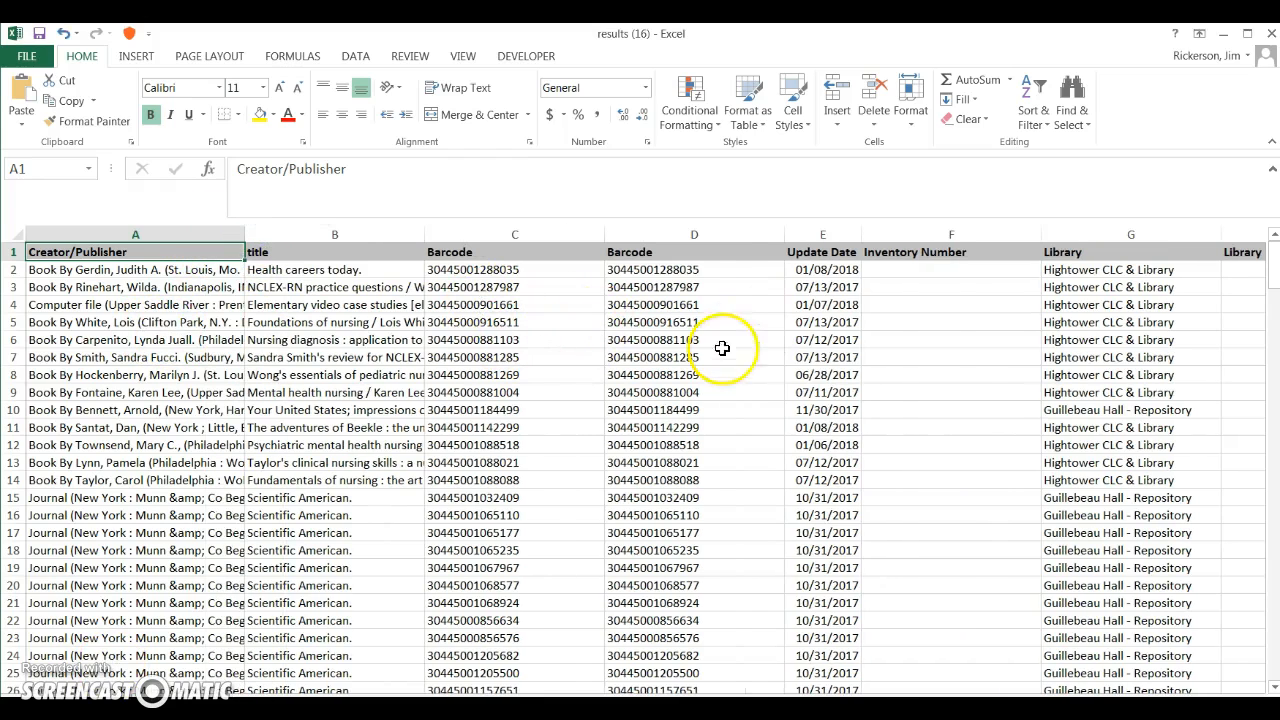
left_click_drag(785, 236, 757, 238)
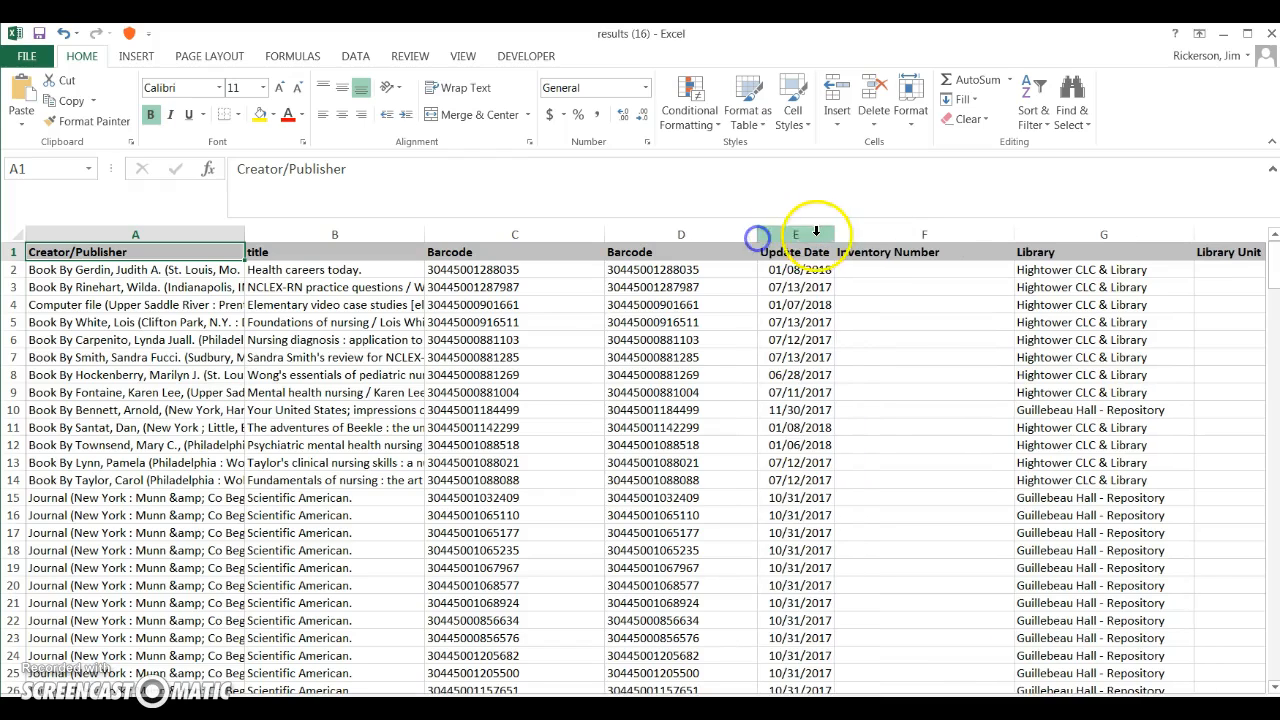
left_click(914, 233)
right_click(914, 238)
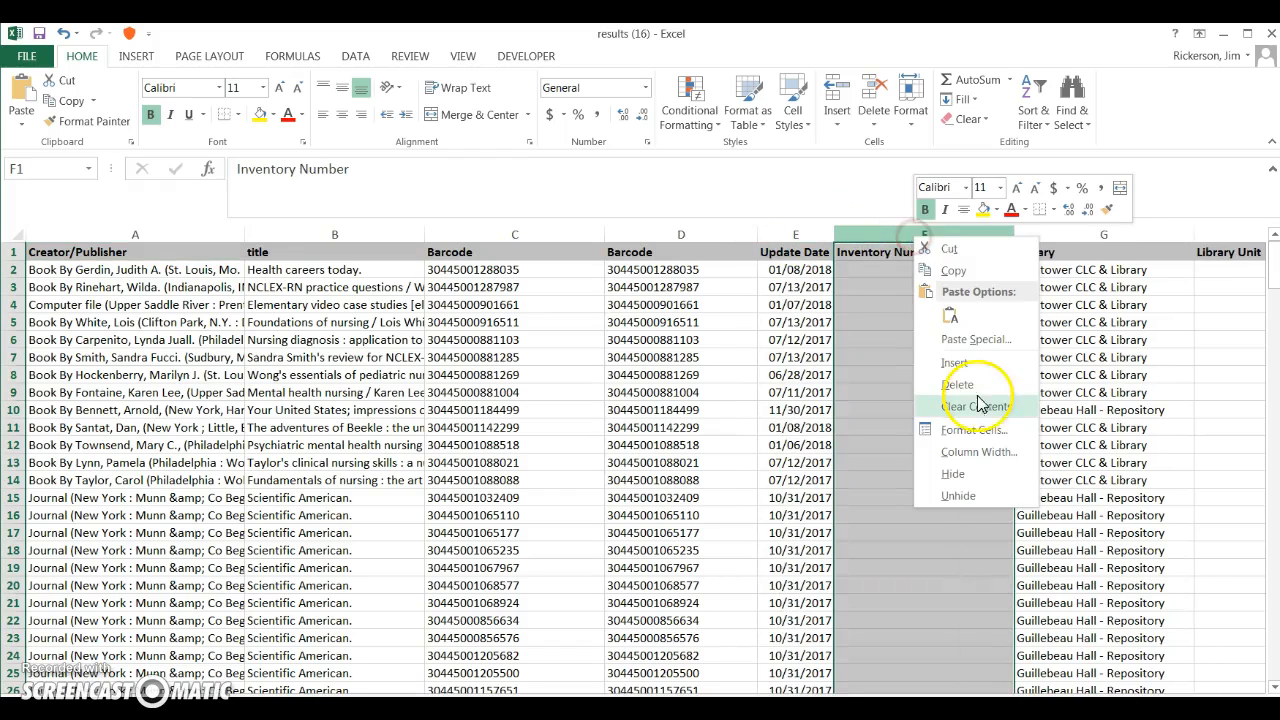
left_click(975, 393)
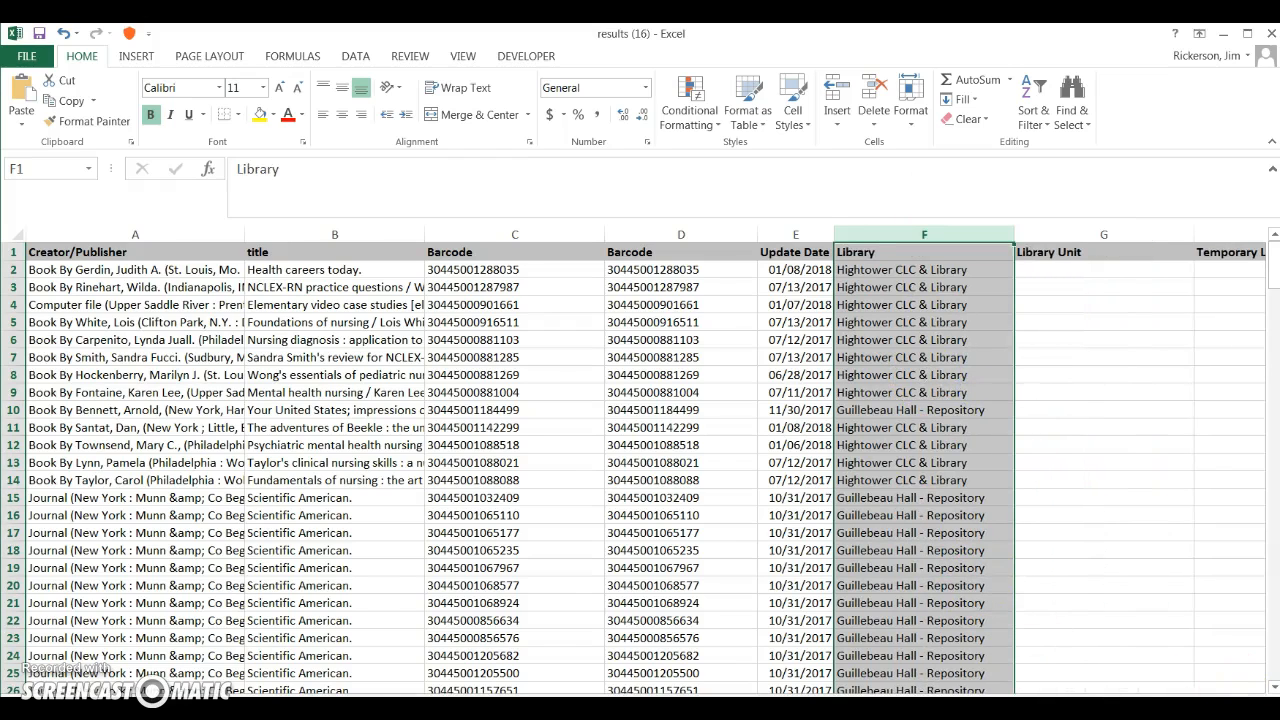
Step: Delete the columns between Library and Process type, beginning with Library Unit
scroll(951, 463, "right", 2)
left_click_drag(676, 230, 1077, 238)
right_click(838, 238)
left_click(882, 378)
Step: Delete the columns from To Library through Due Date
left_click(848, 232)
right_click(1077, 238)
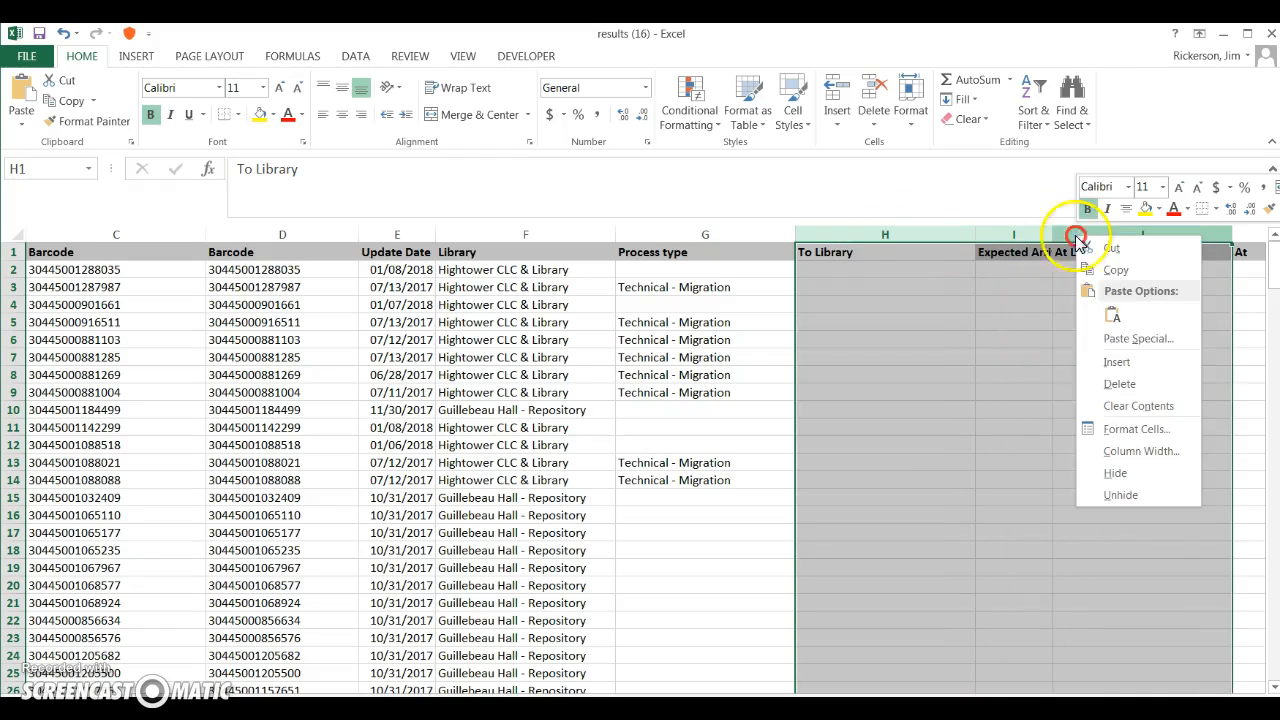
left_click(1120, 385)
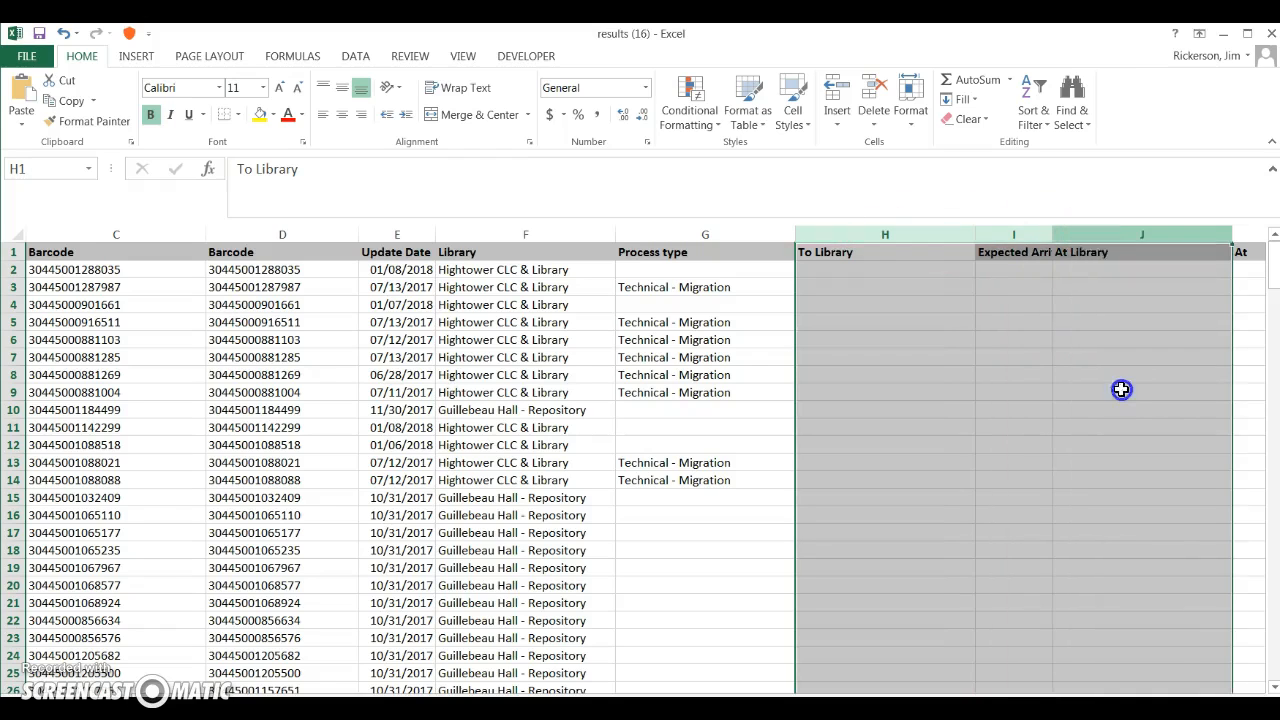
right_click(903, 236)
left_click(928, 389)
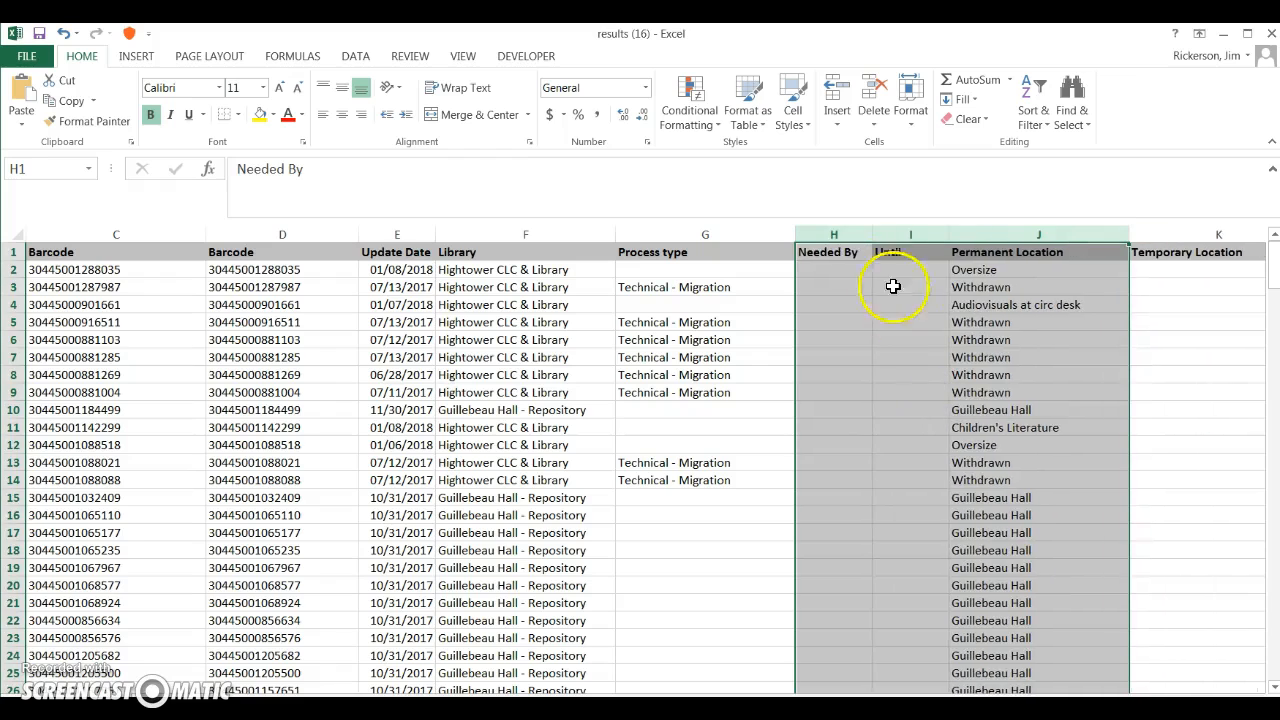
Step: Delete the Needed By, Until and Temporary Location columns
left_click(840, 234)
right_click(845, 236)
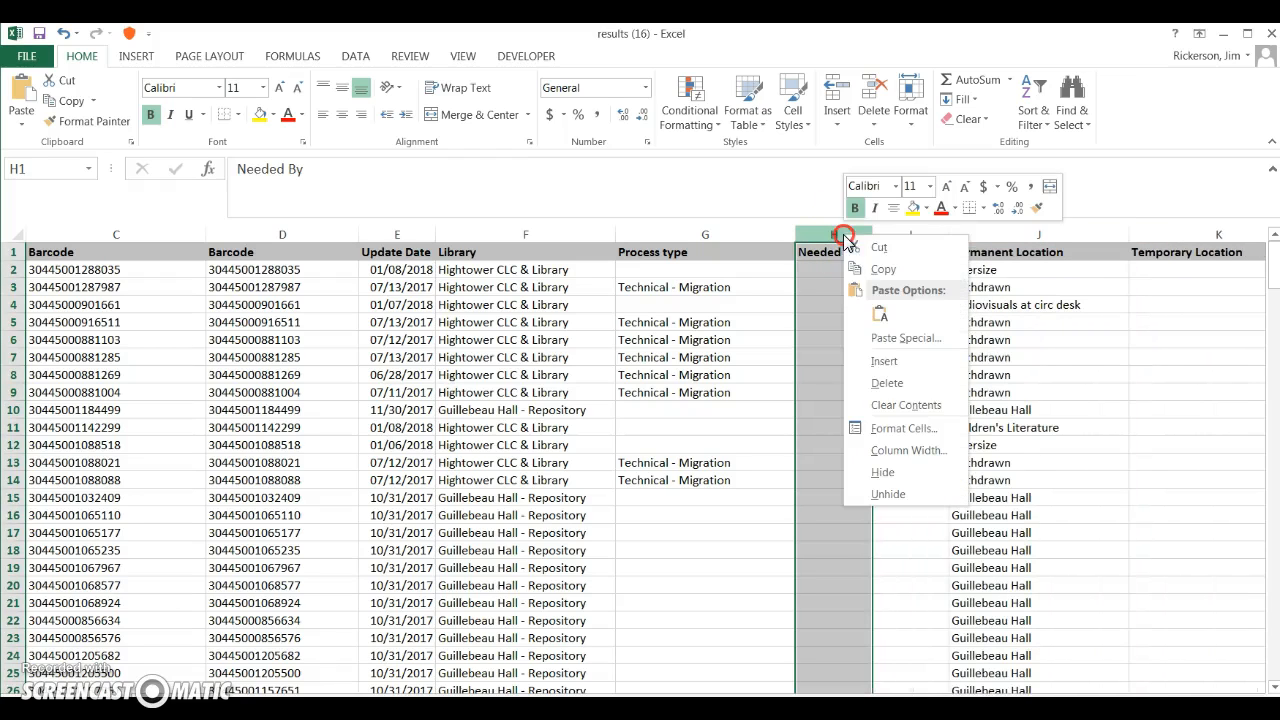
left_click(886, 383)
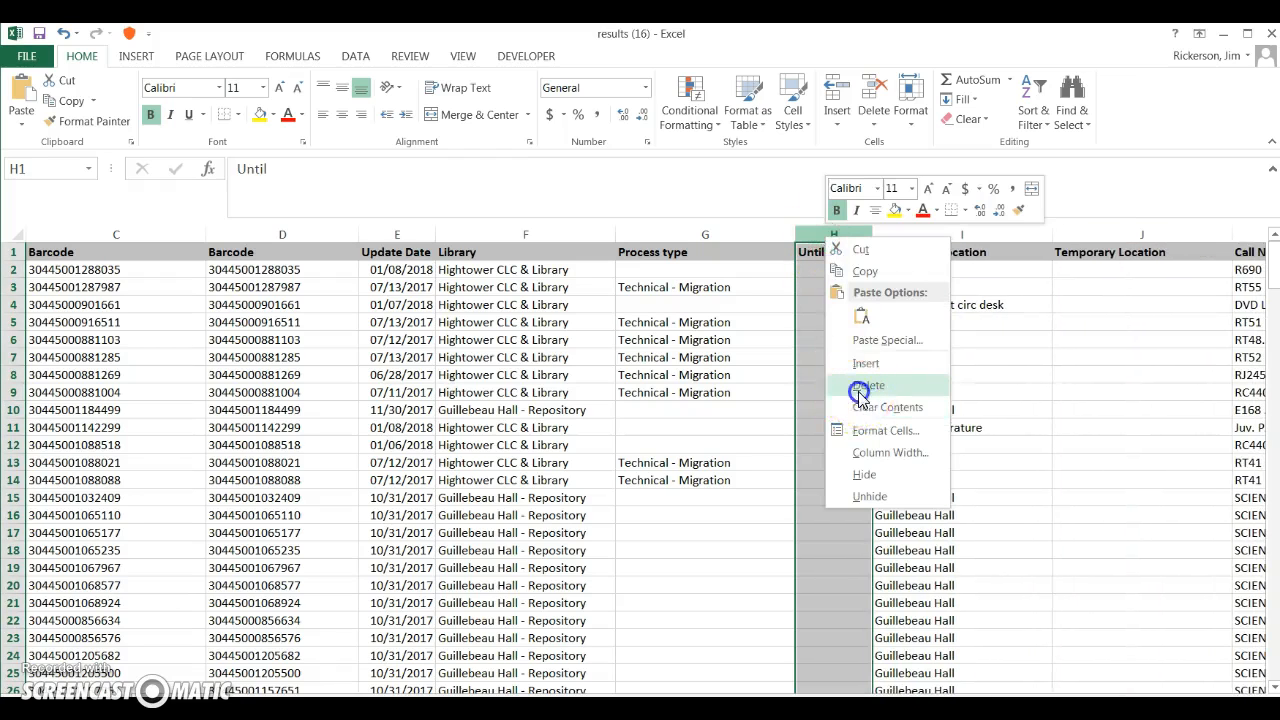
left_click(866, 385)
left_click(1018, 233)
right_click(1018, 233)
left_click(1048, 386)
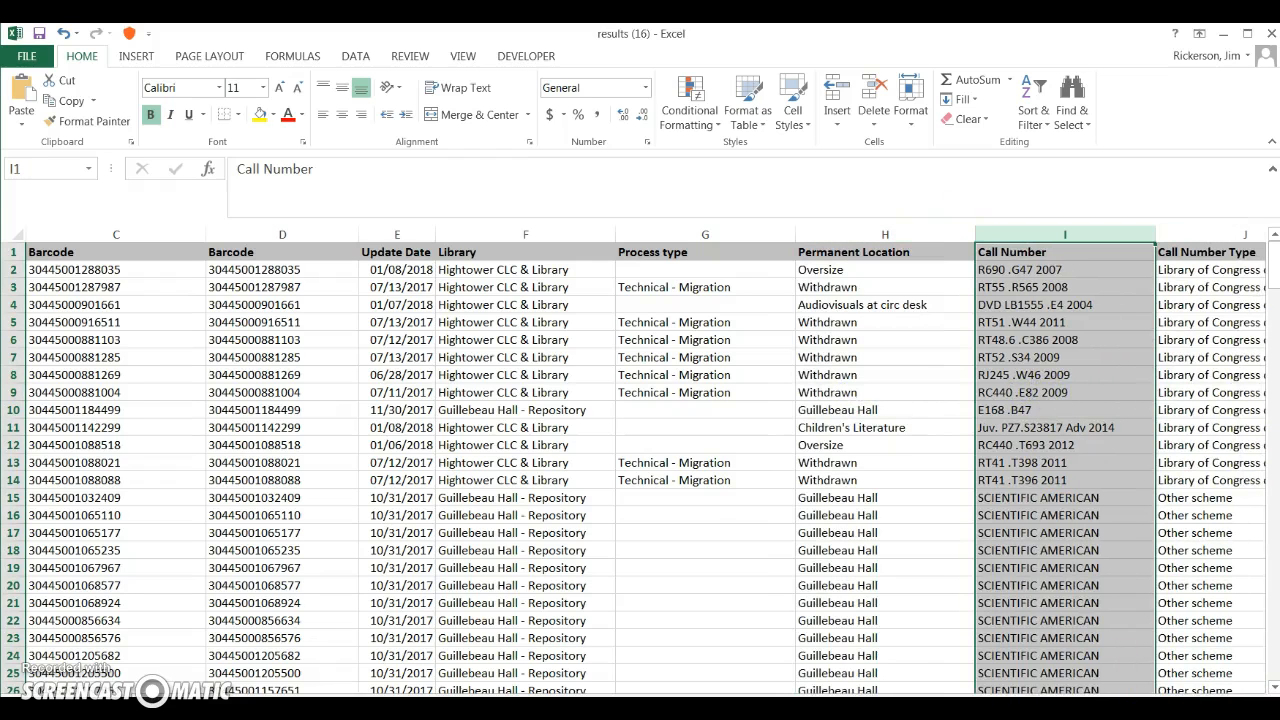
scroll(645, 461, "right", 6)
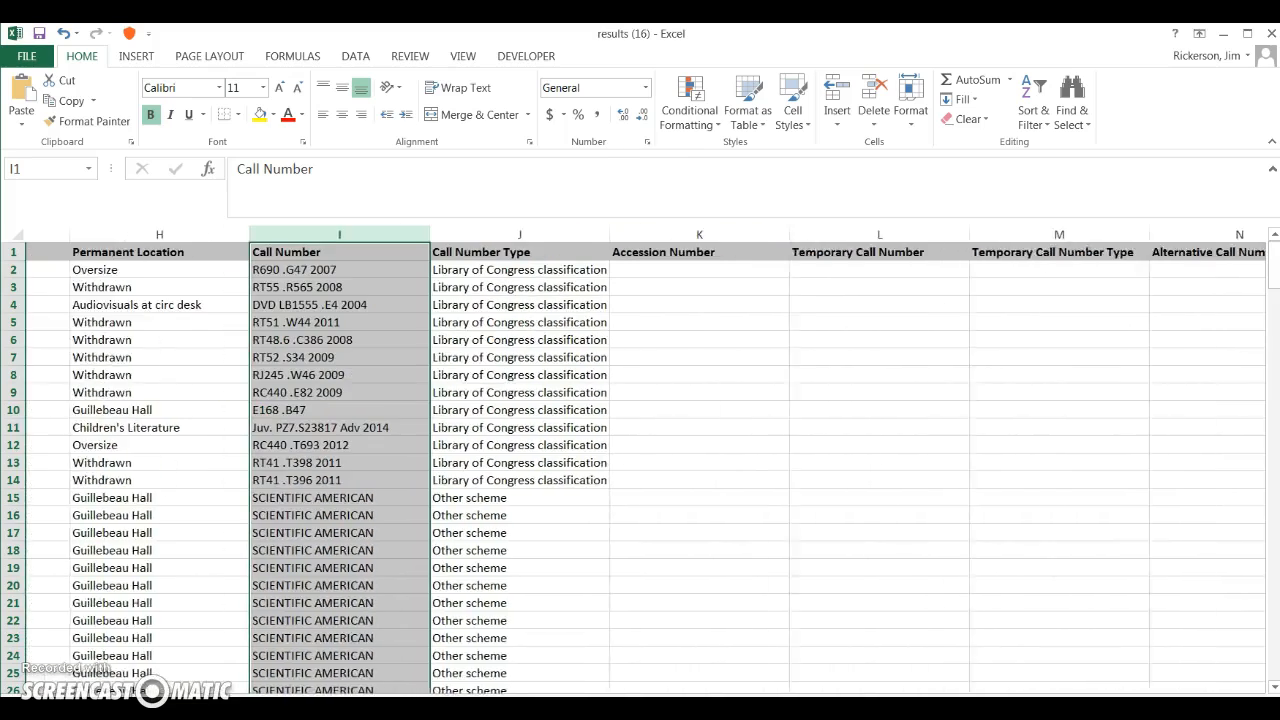
Step: Delete the columns between Call Number Type and Status, and the column between Status and Due back
left_click_drag(508, 234, 1120, 233)
right_click(1120, 233)
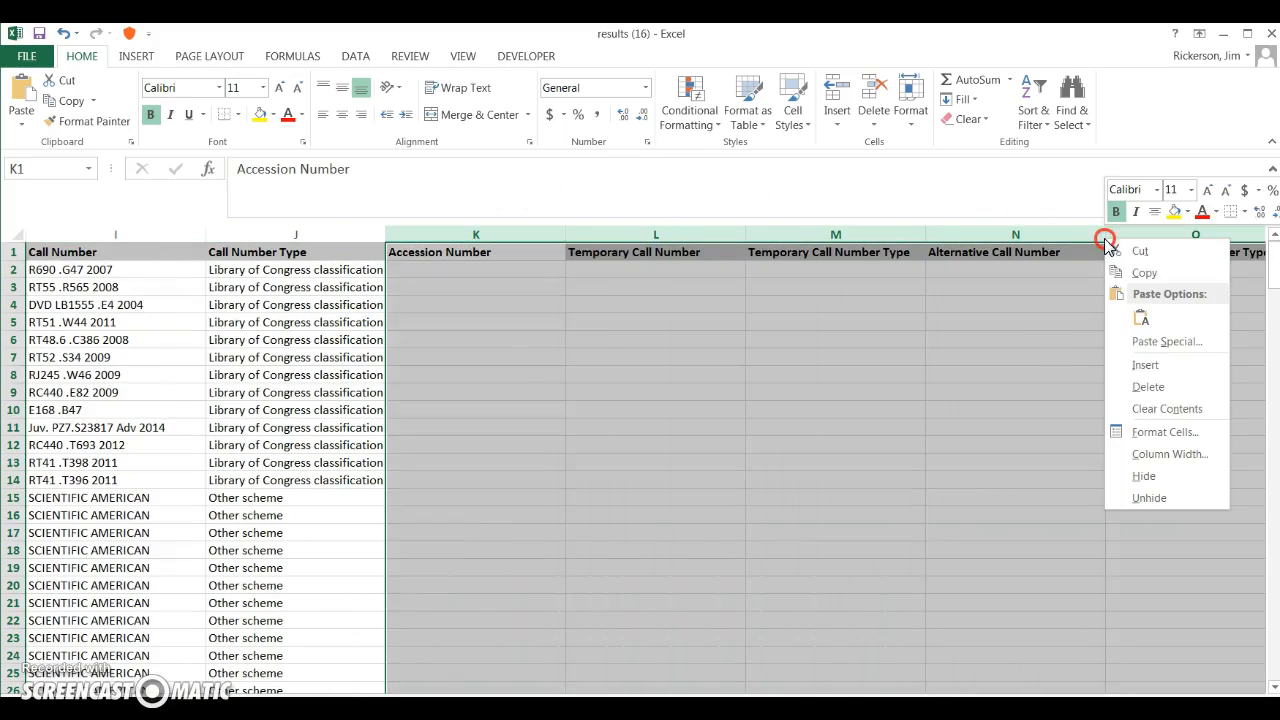
left_click(1138, 387)
left_click(680, 234)
right_click(684, 238)
left_click(727, 383)
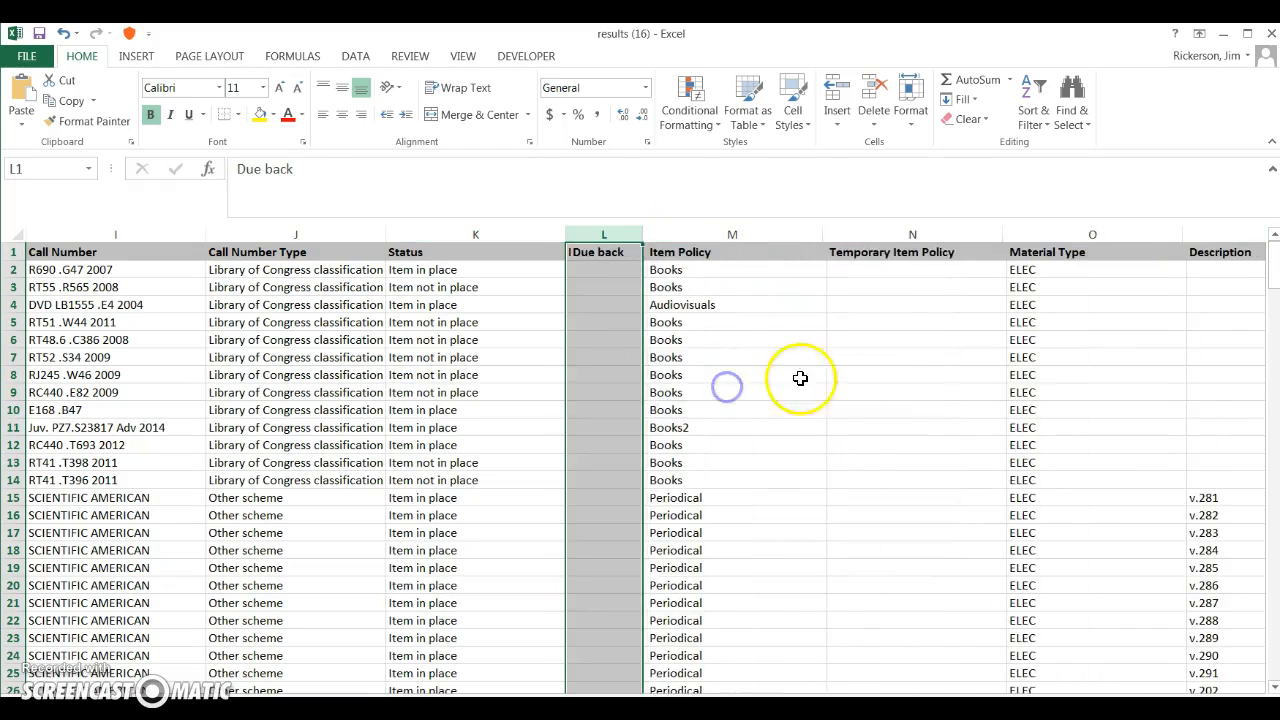
Step: Delete the Temporary Item Policy column and the untitled blank column before MMS ID
left_click(898, 234)
right_click(888, 243)
left_click(931, 387)
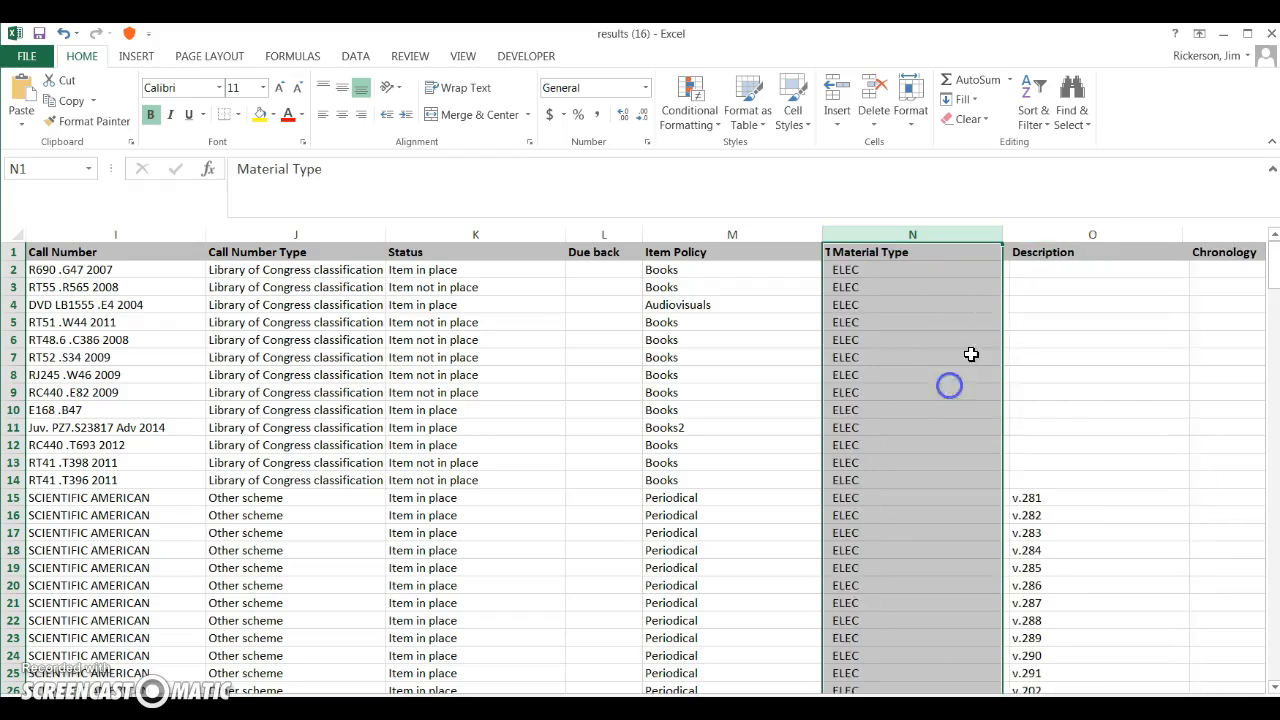
scroll(646, 460, "right", 5)
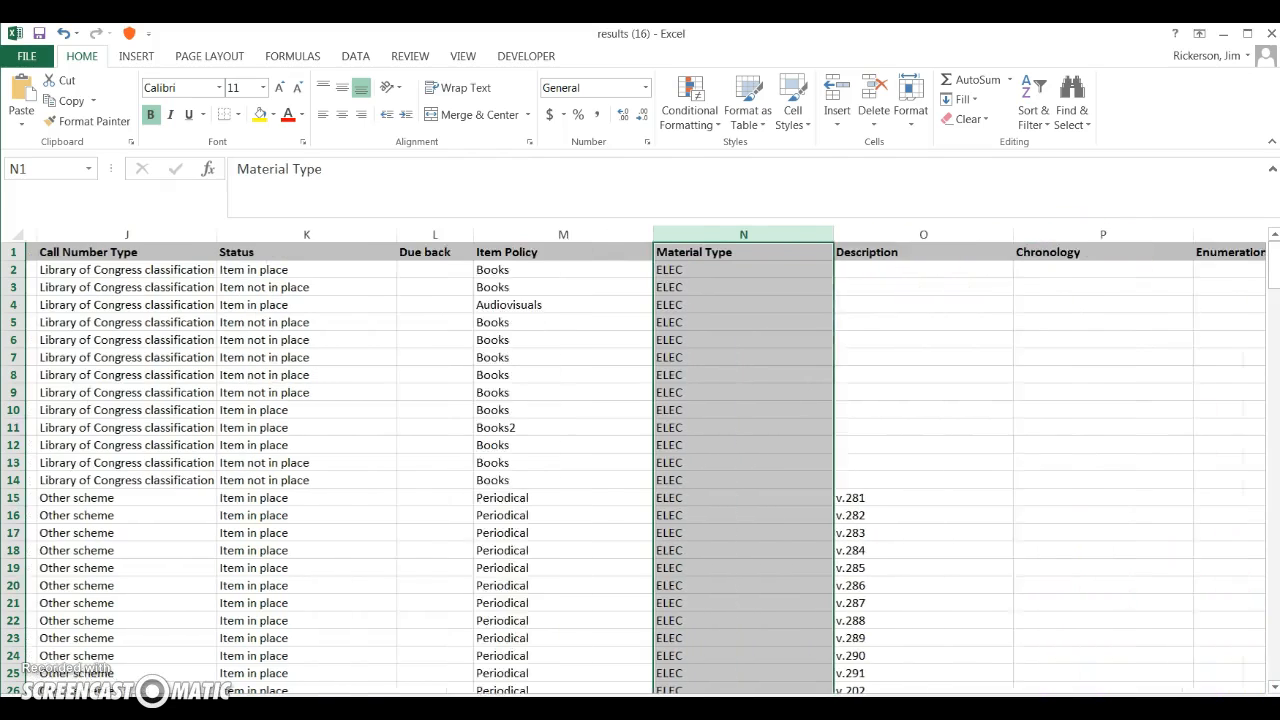
scroll(646, 460, "right", 1)
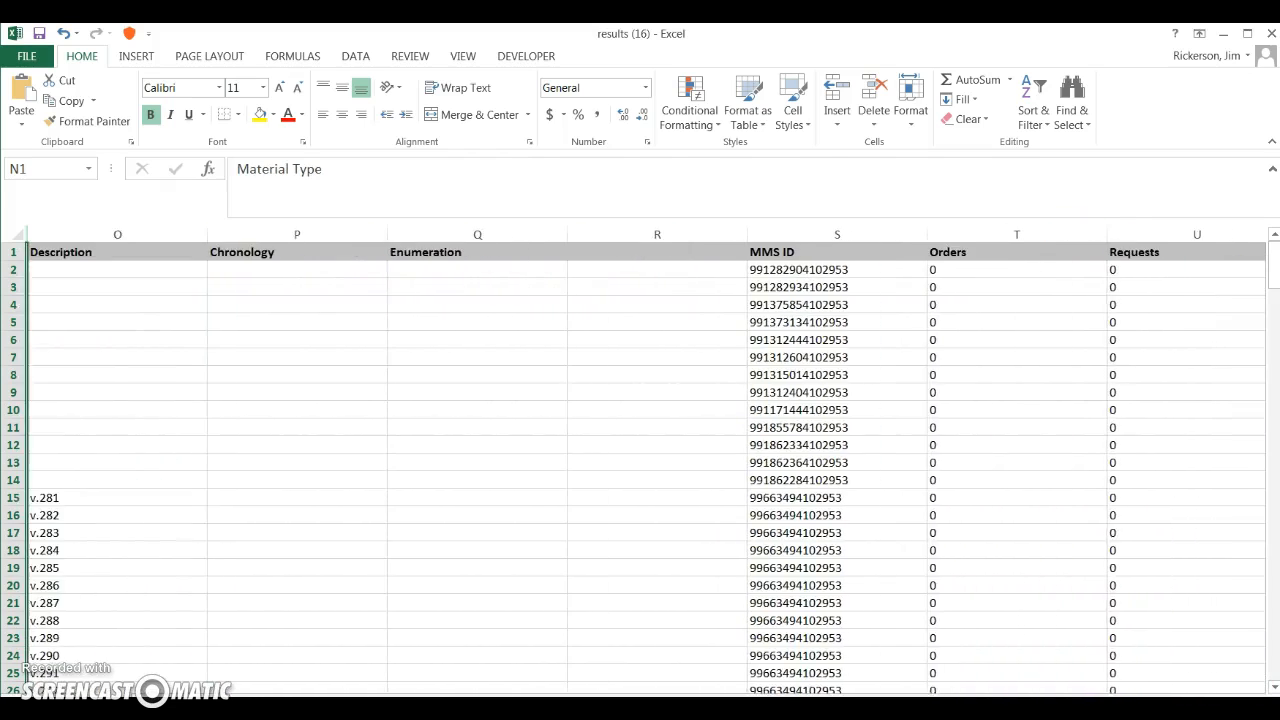
left_click(704, 230)
right_click(704, 230)
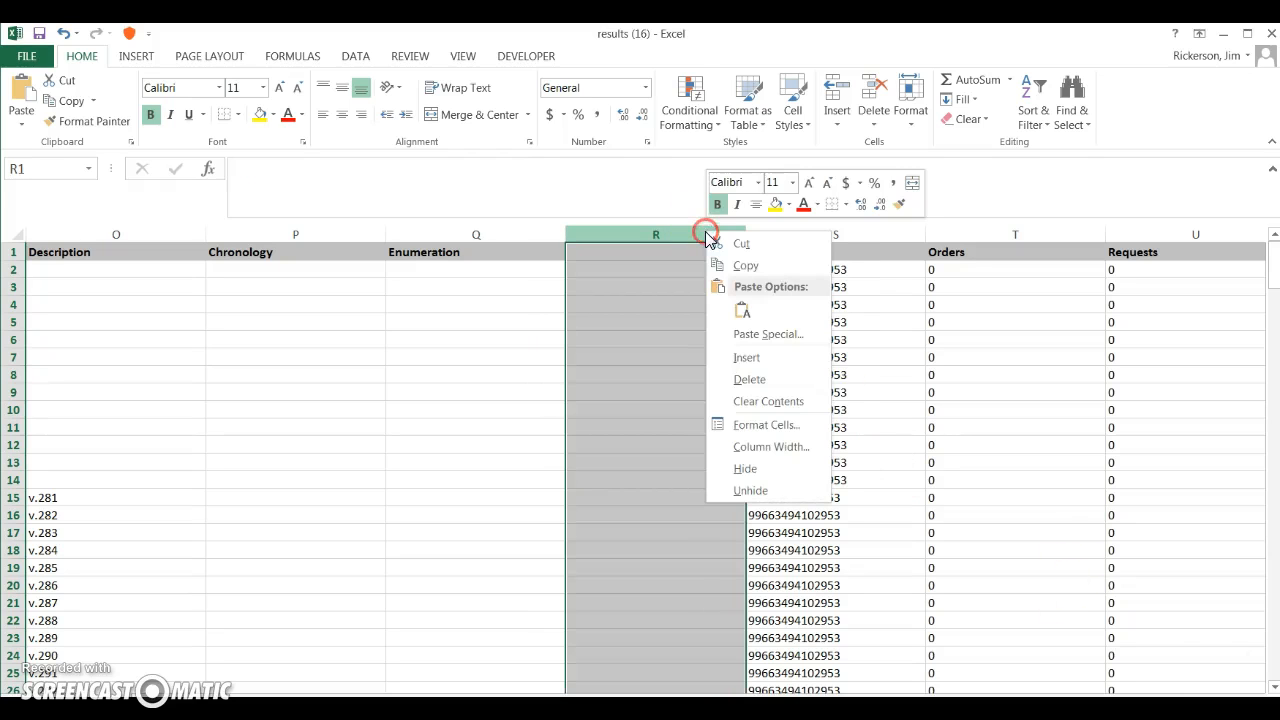
left_click(758, 375)
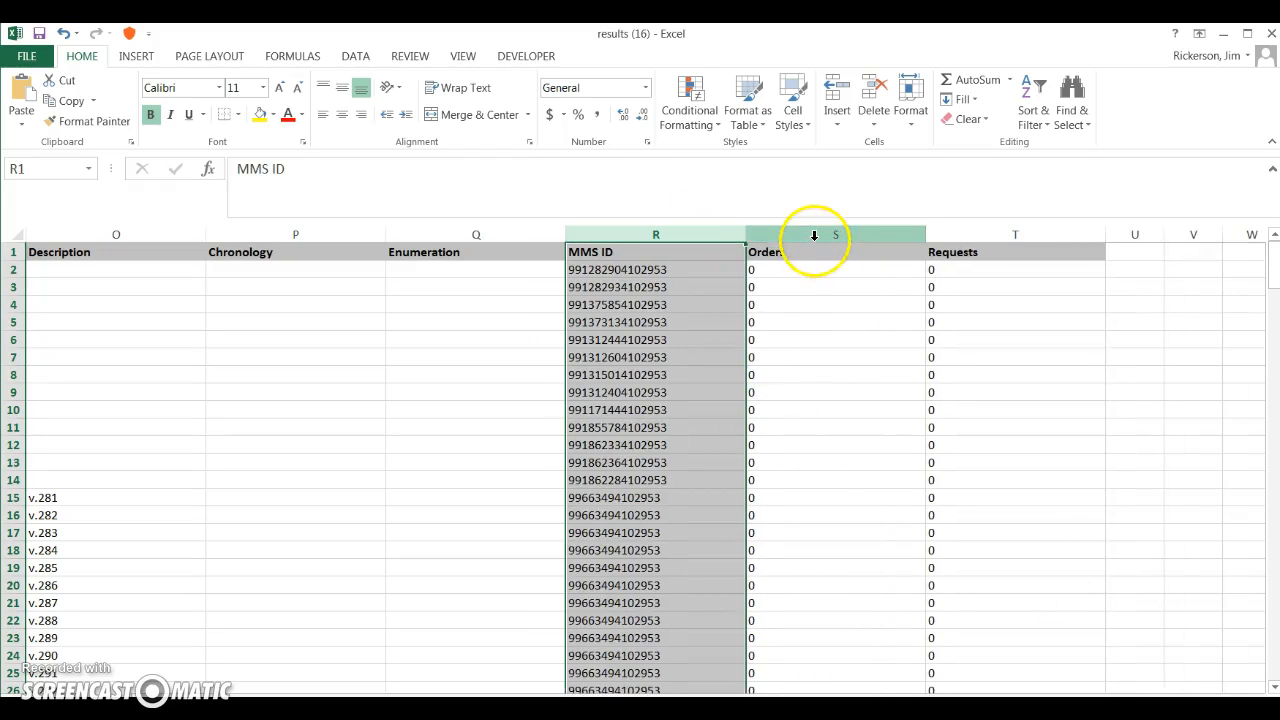
Step: Delete the Orders and Requests columns after MMS ID, and the Due back column
left_click_drag(814, 230, 994, 236)
right_click(982, 236)
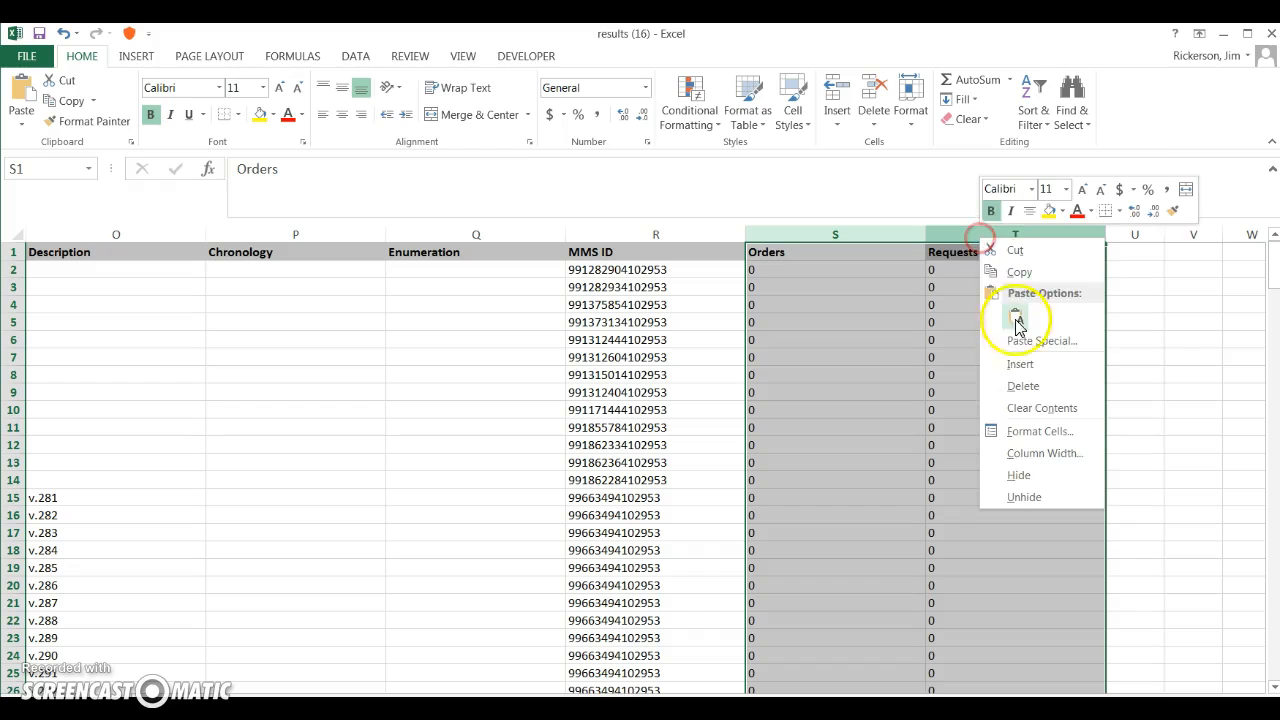
left_click(1022, 386)
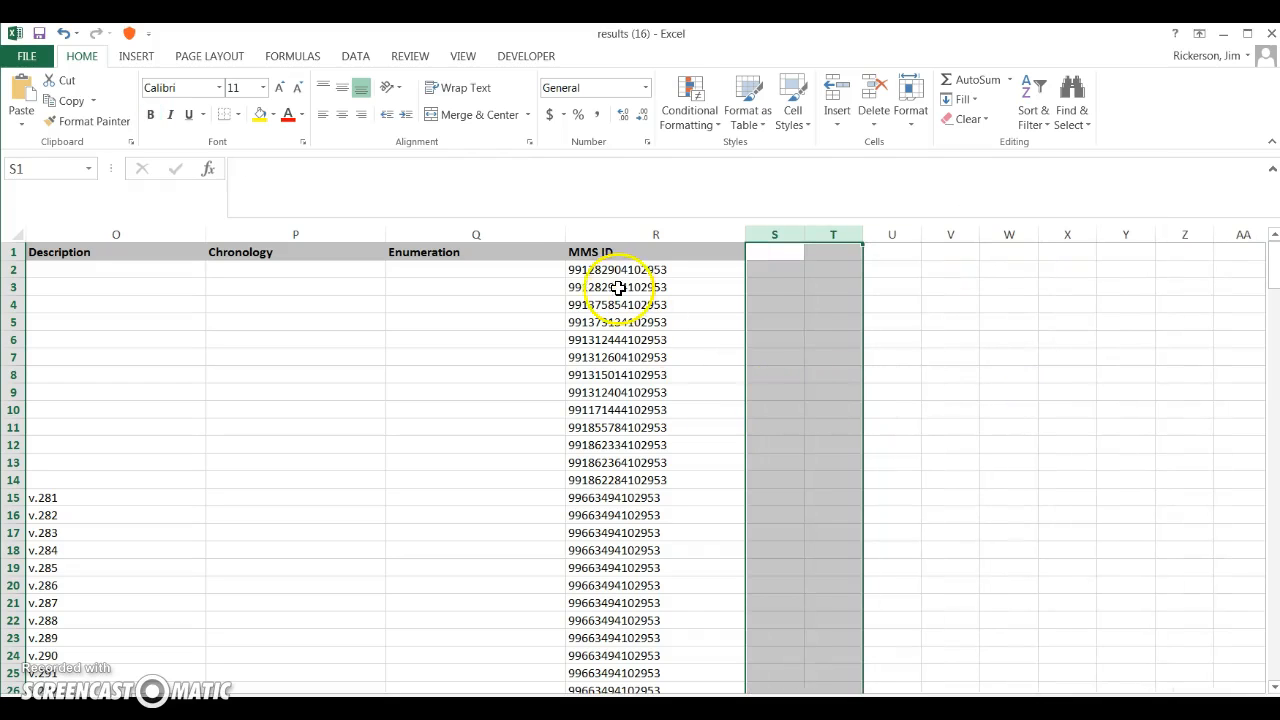
left_click(621, 234)
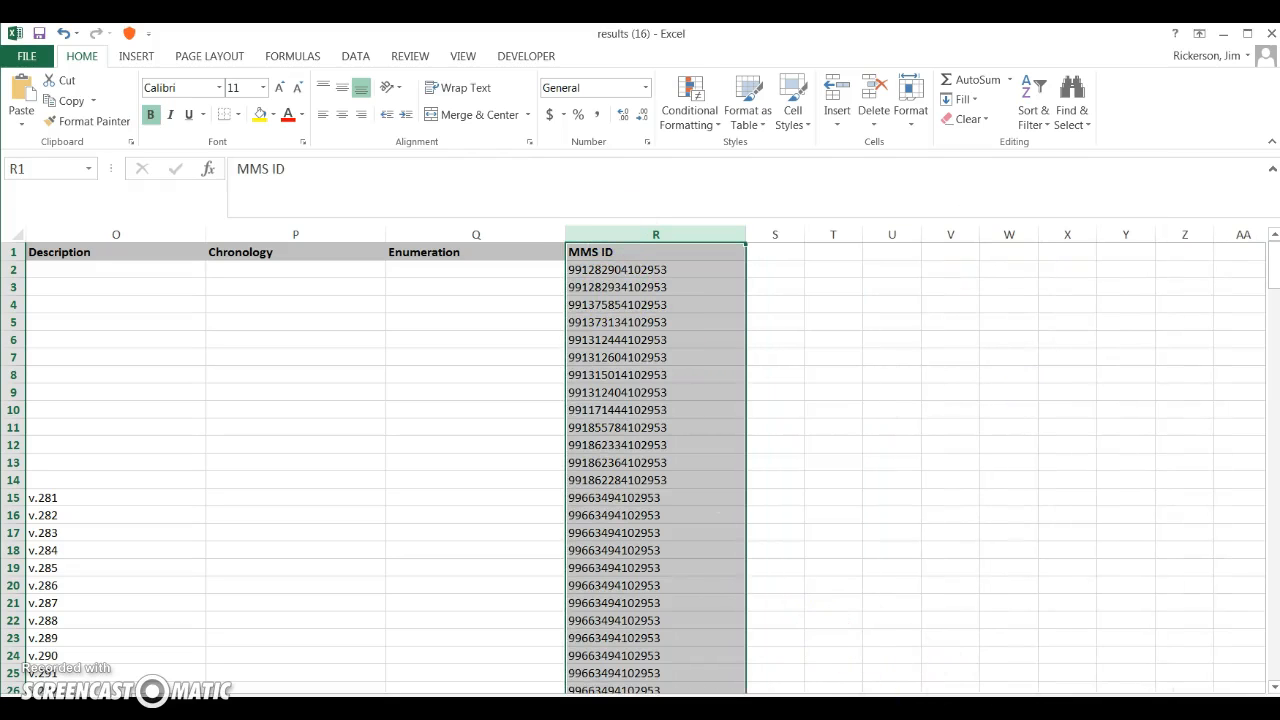
left_click_drag(1080, 703, 930, 703)
left_click(777, 236)
right_click(778, 240)
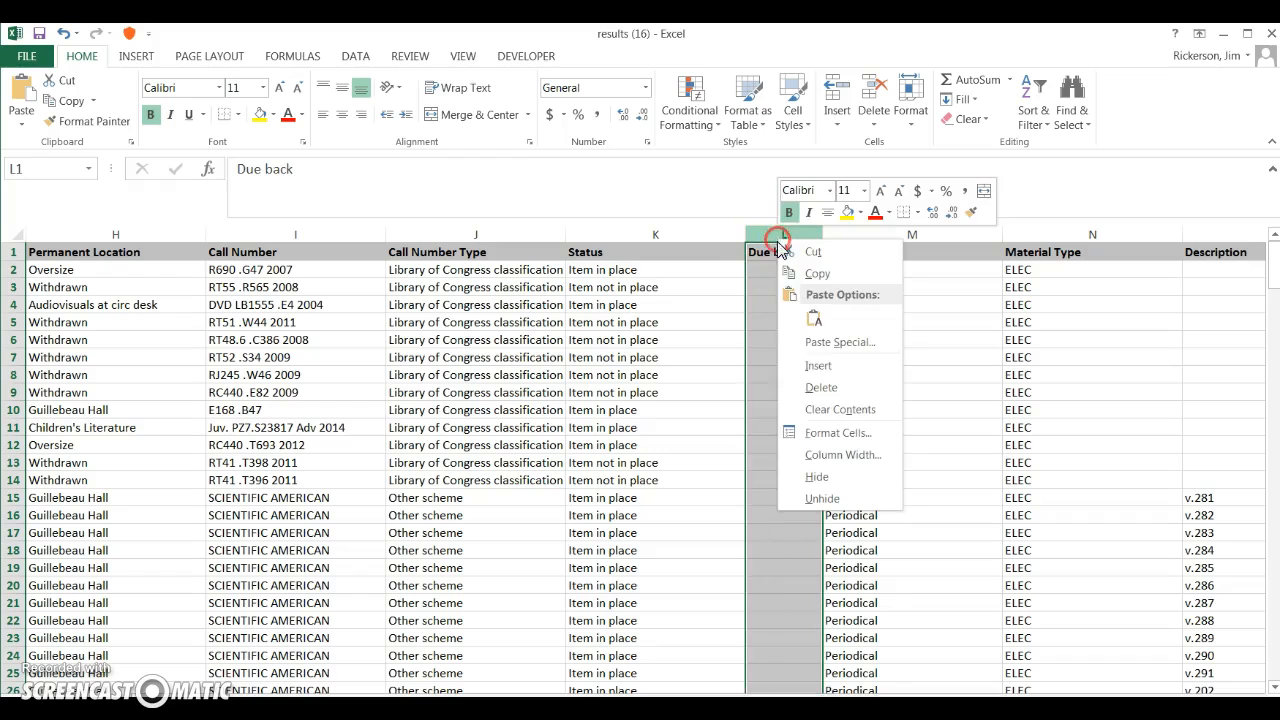
left_click(815, 387)
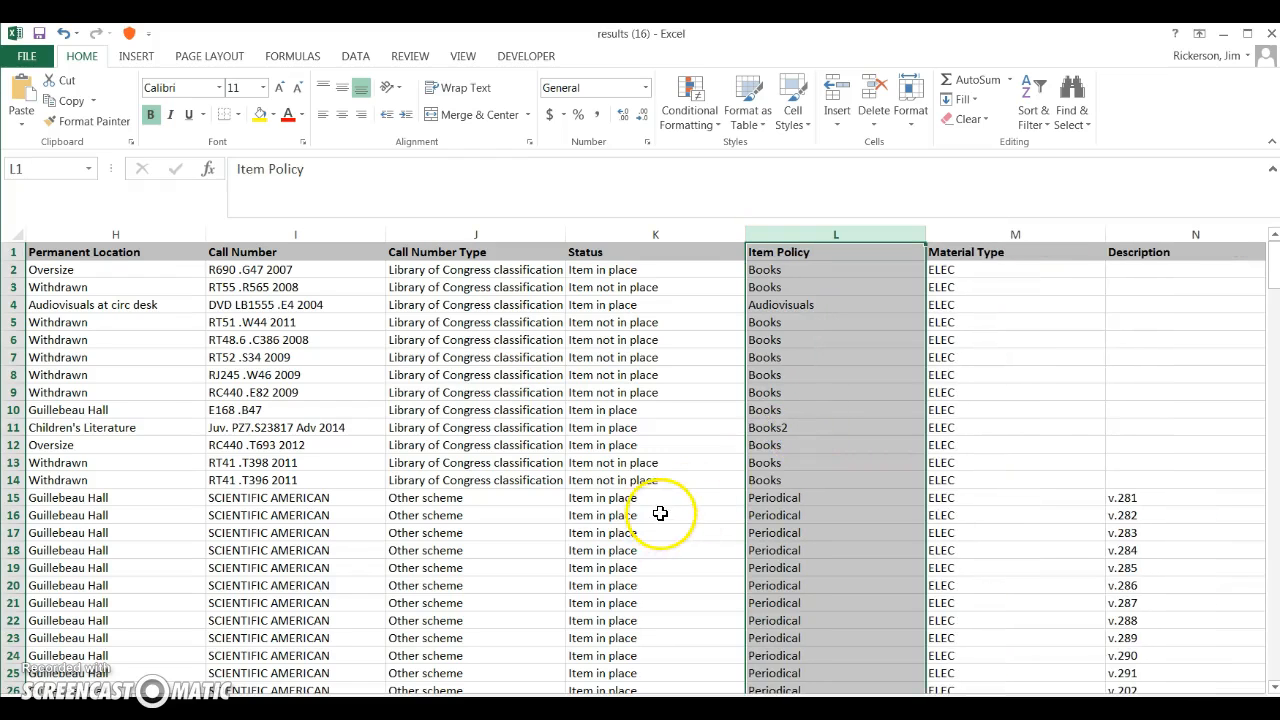
Step: Turn on header filters for all columns of the sheet
left_click_drag(932, 703, 902, 703)
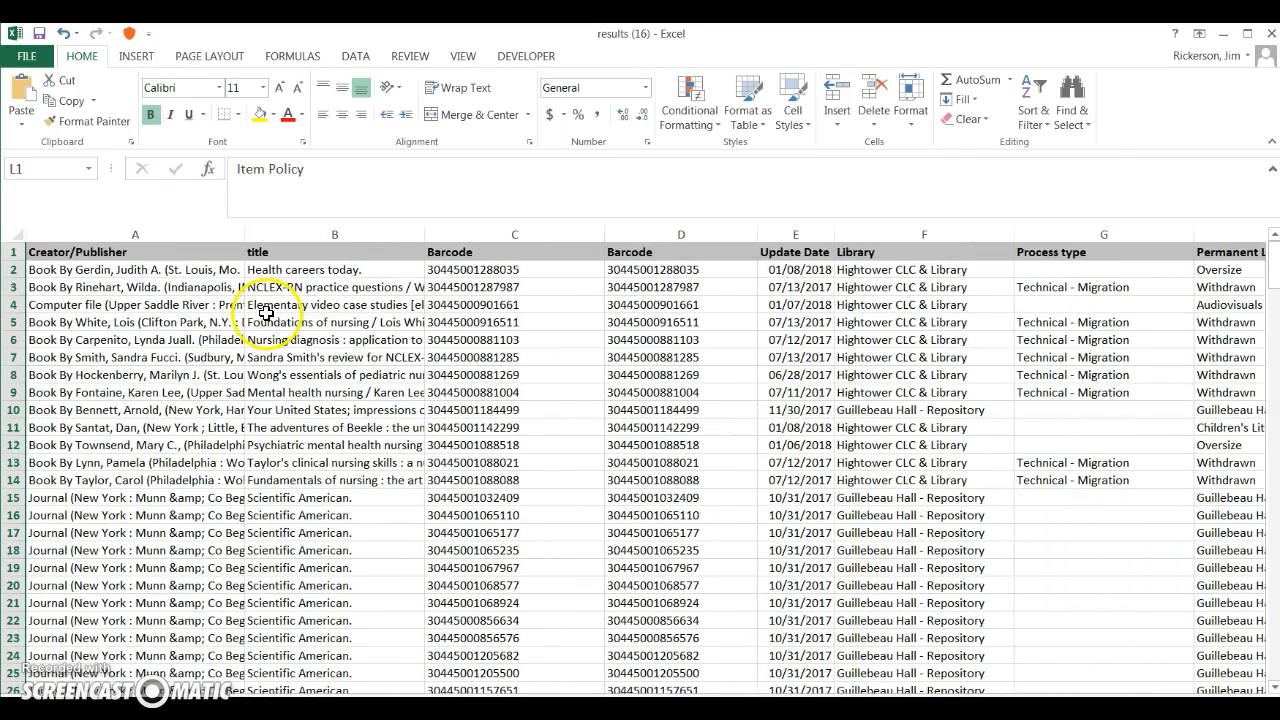
left_click(11, 234)
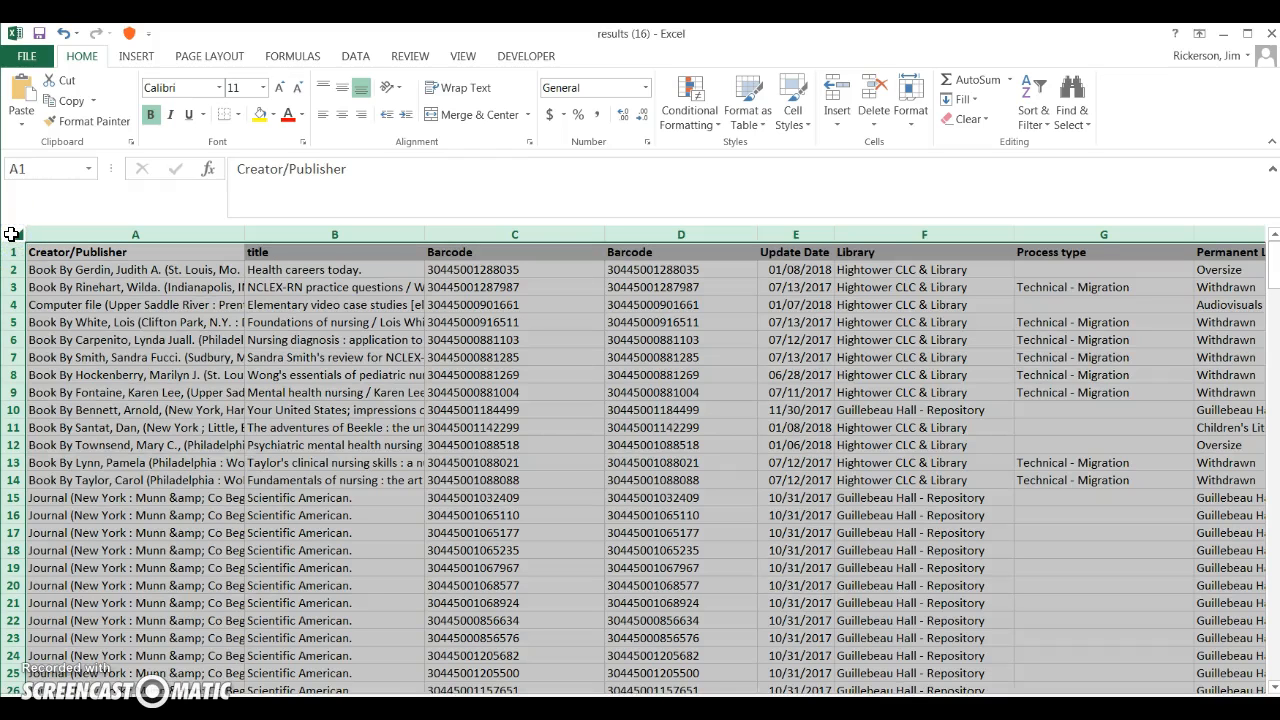
left_click(357, 57)
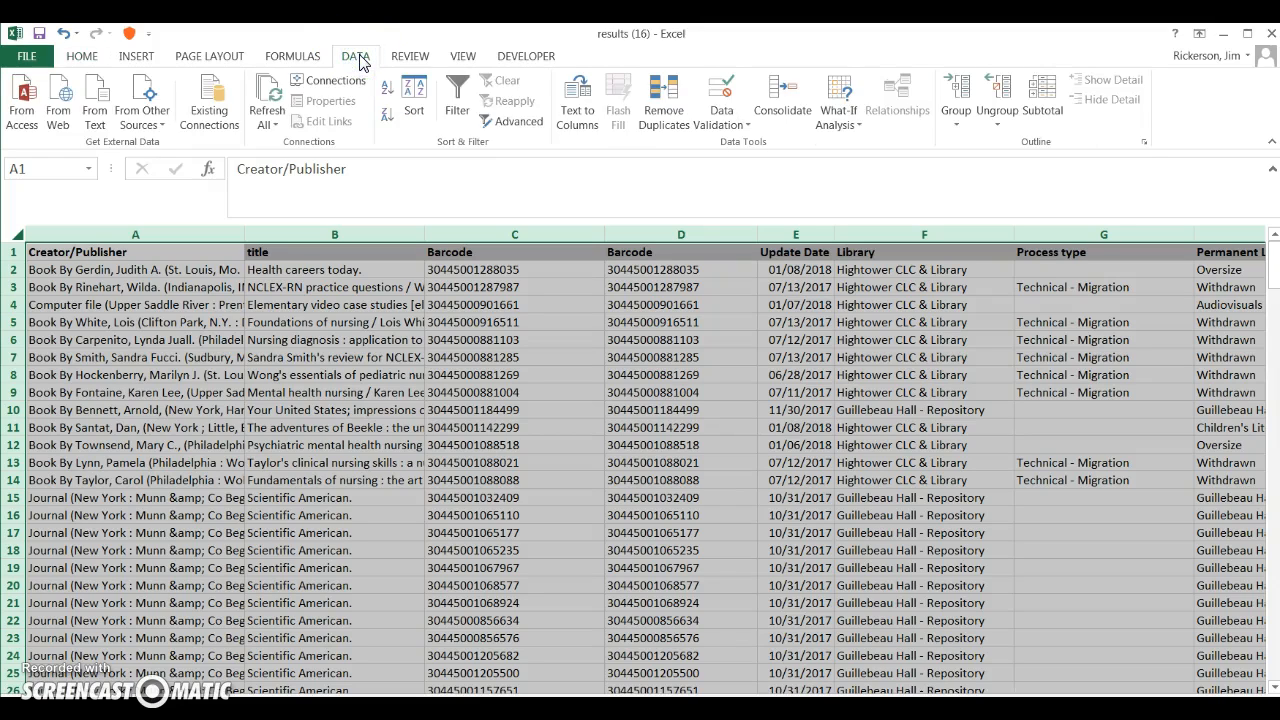
left_click(457, 95)
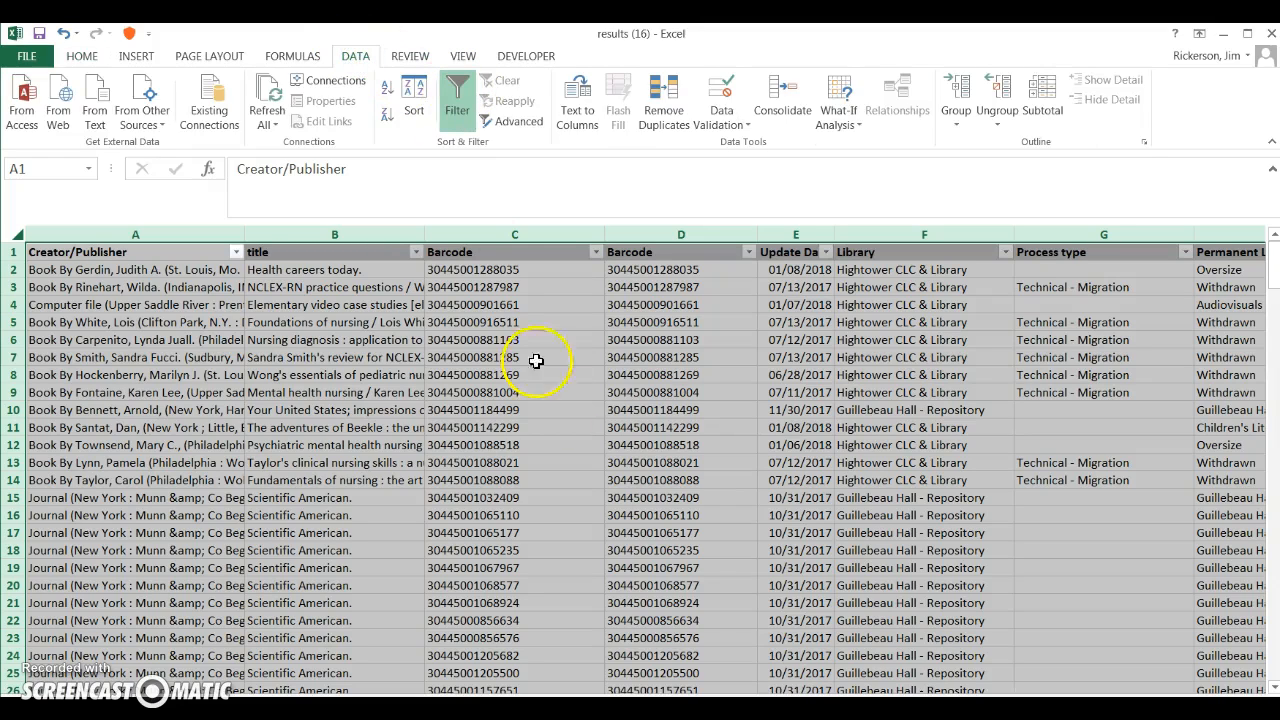
left_click(565, 414)
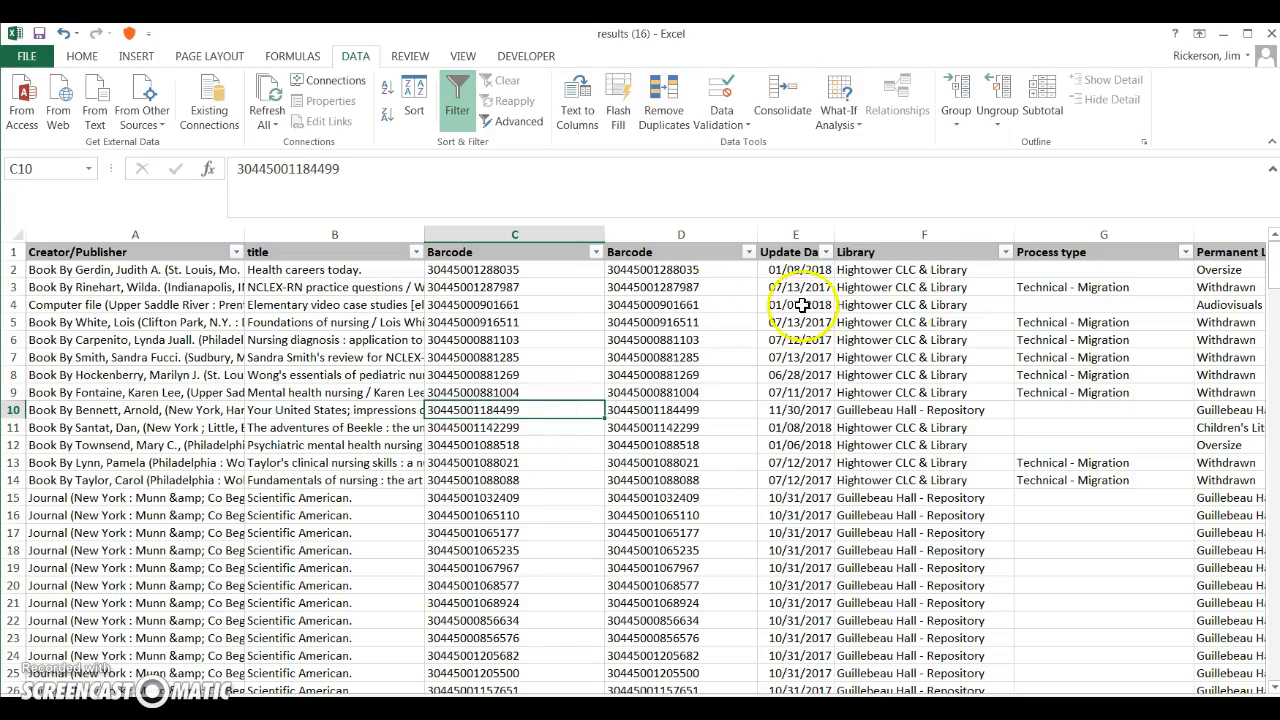
Step: Filter the Permanent Location column to exclude Withdrawn items
scroll(640, 460, "right", 5)
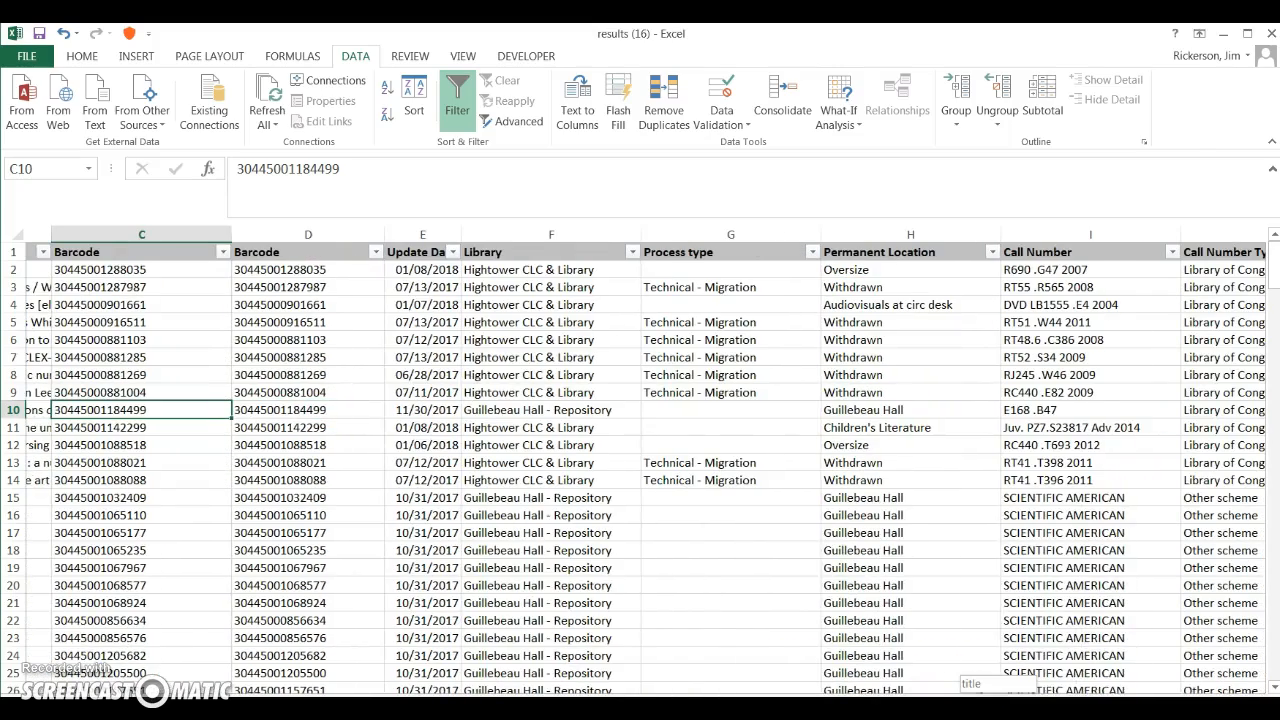
scroll(667, 358, "right", 2)
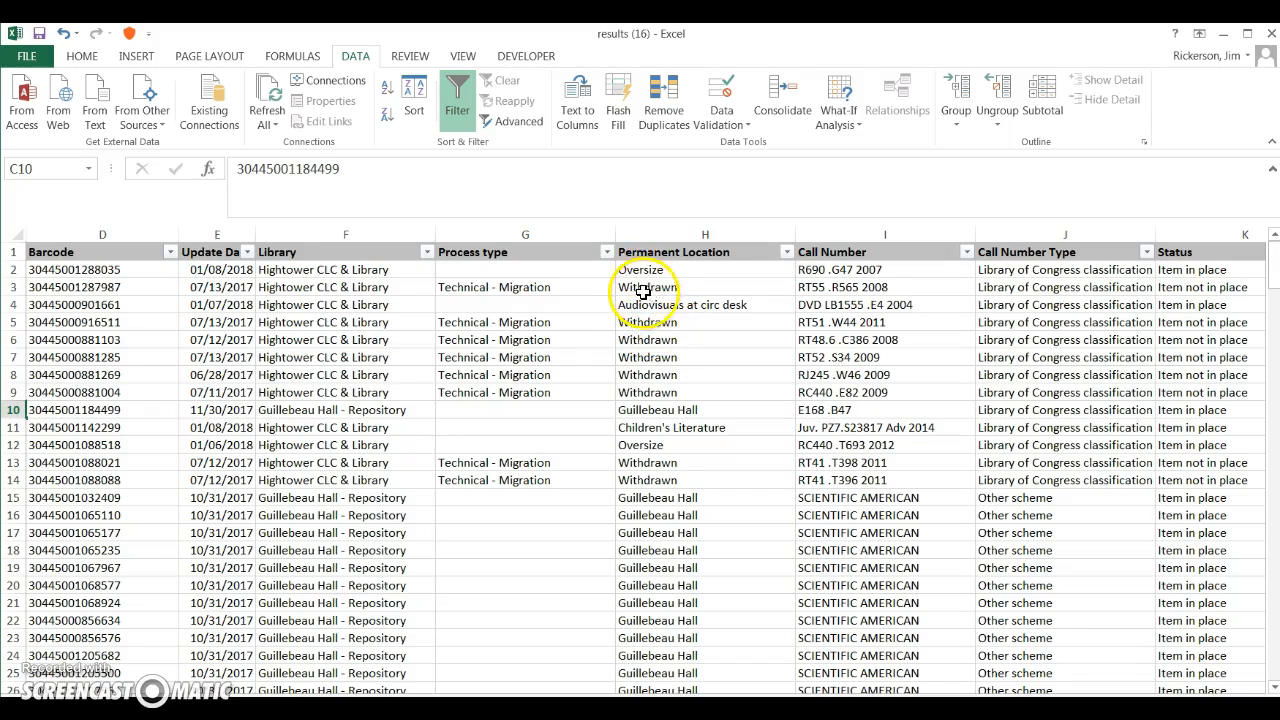
left_click(787, 252)
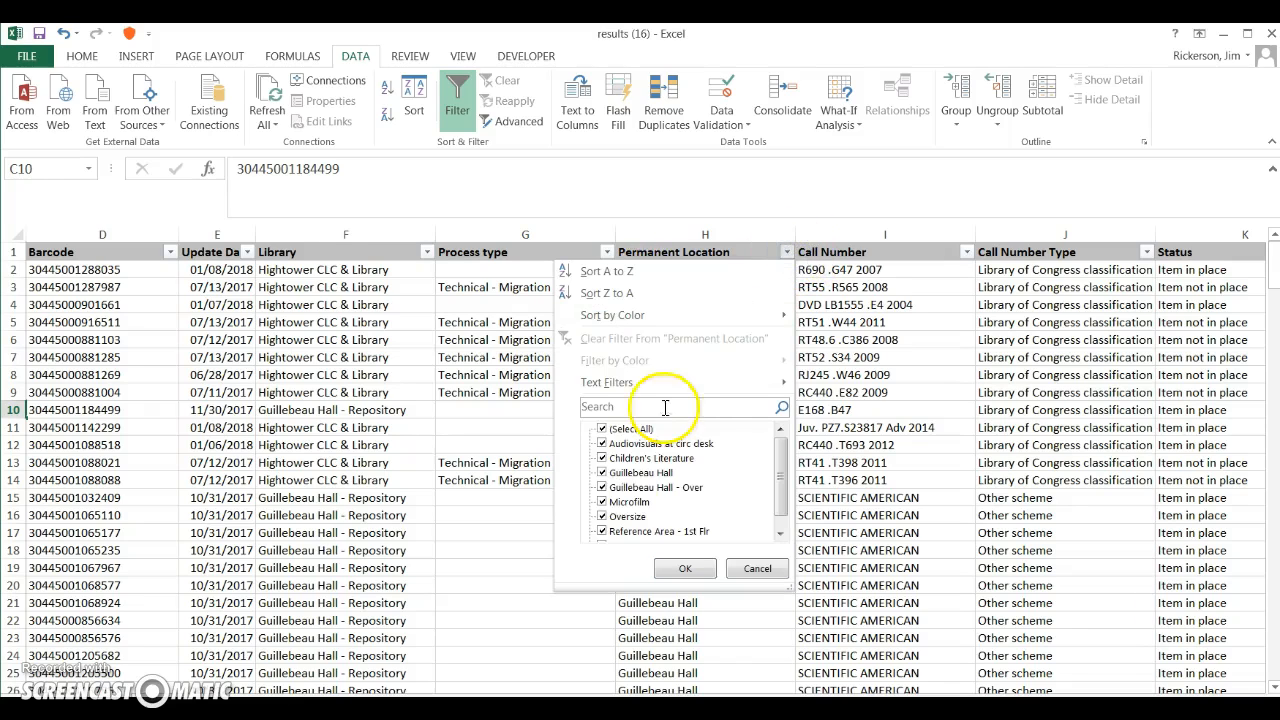
left_click(778, 515)
left_click(603, 533)
left_click(685, 568)
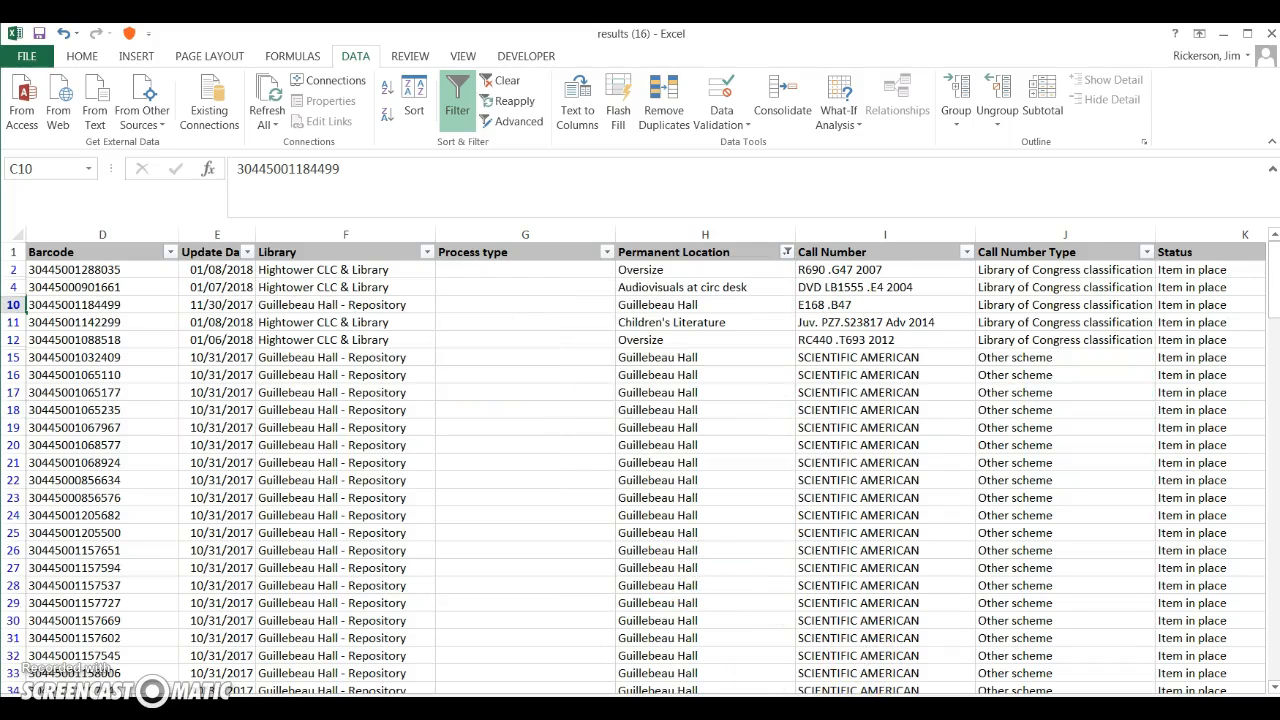
Step: Filter the Item Policy column to show only Audiovisuals
scroll(880, 670, "right", 3)
scroll(880, 670, "left", 2)
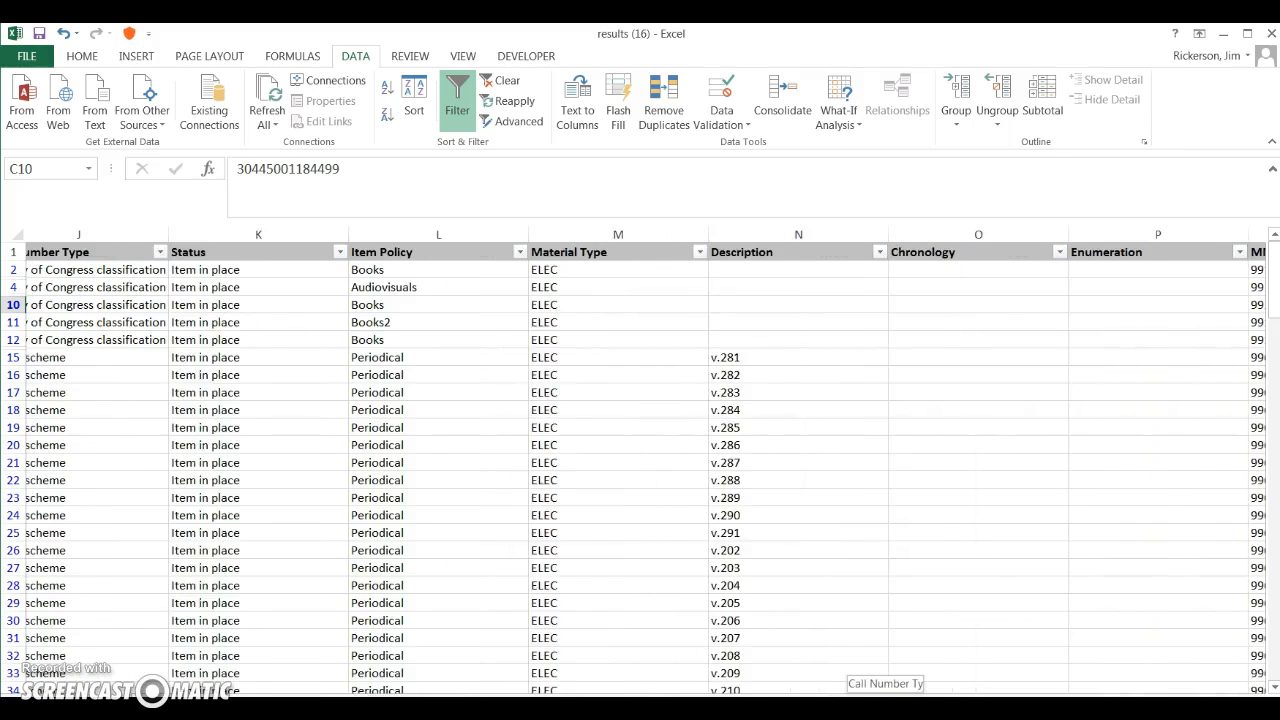
left_click(611, 234)
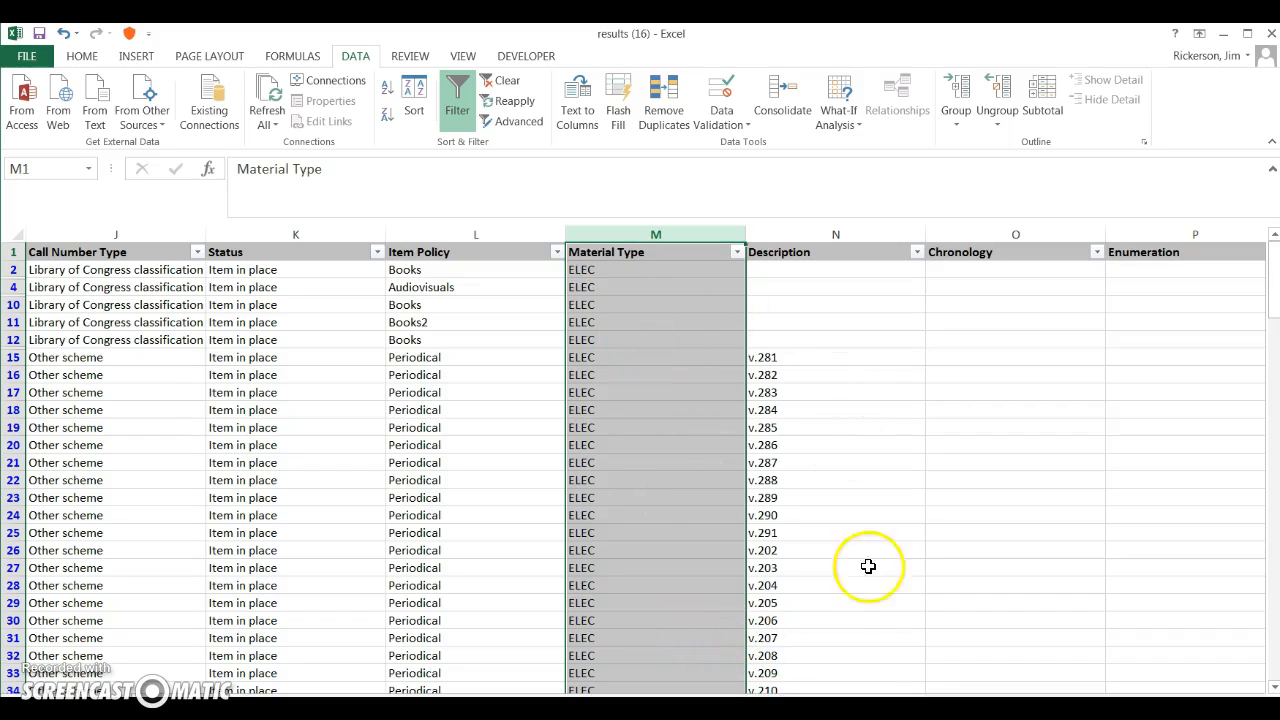
scroll(695, 499, "down", 7)
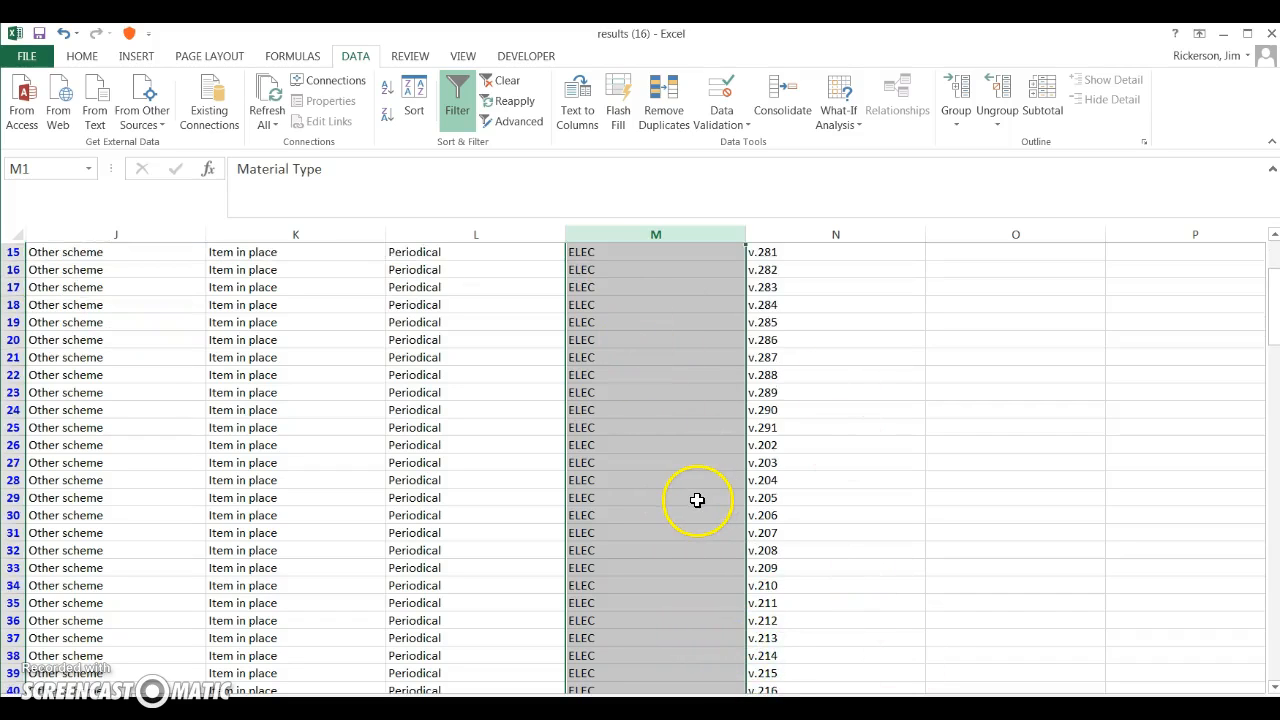
scroll(695, 499, "up", 10)
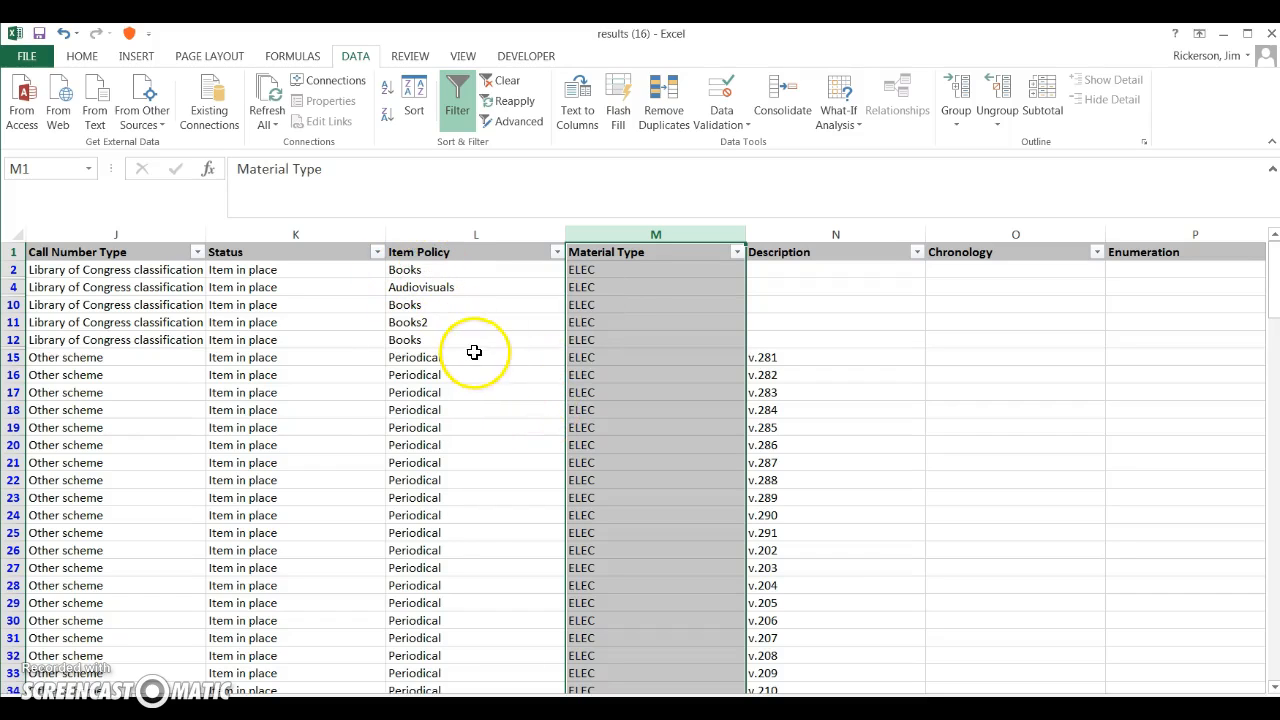
left_click(557, 252)
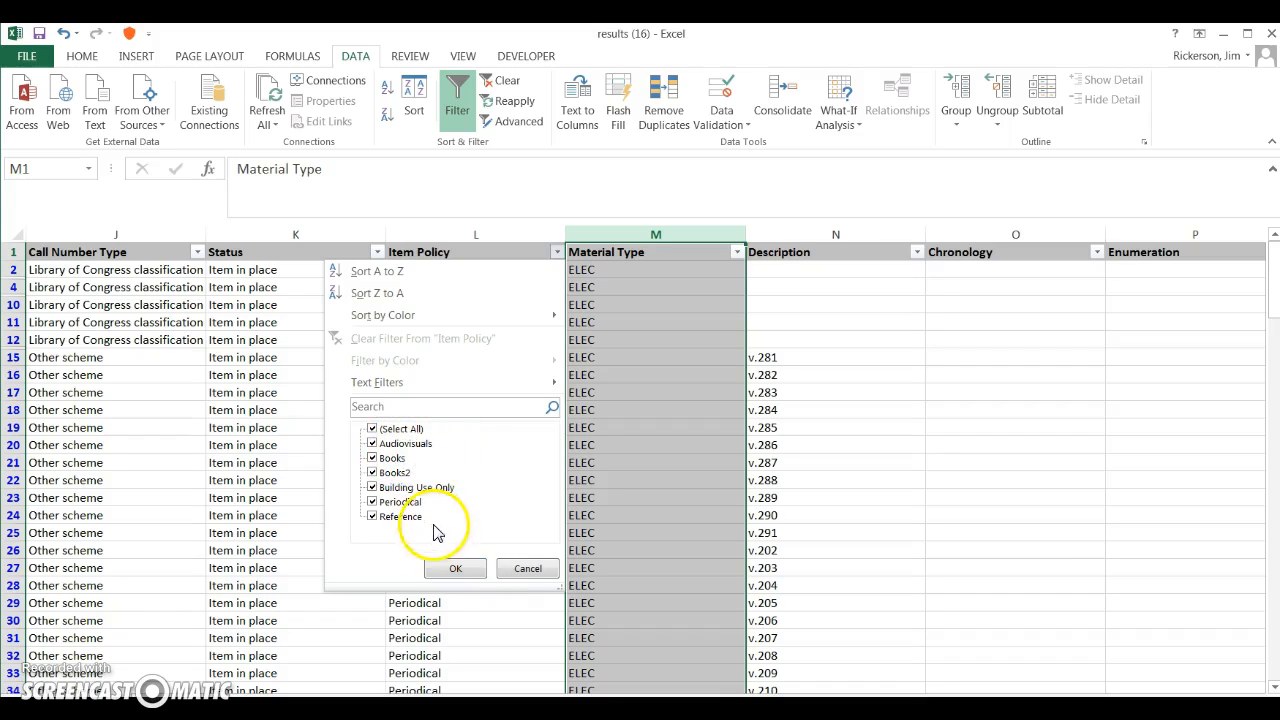
left_click(372, 428)
left_click(372, 444)
left_click(455, 568)
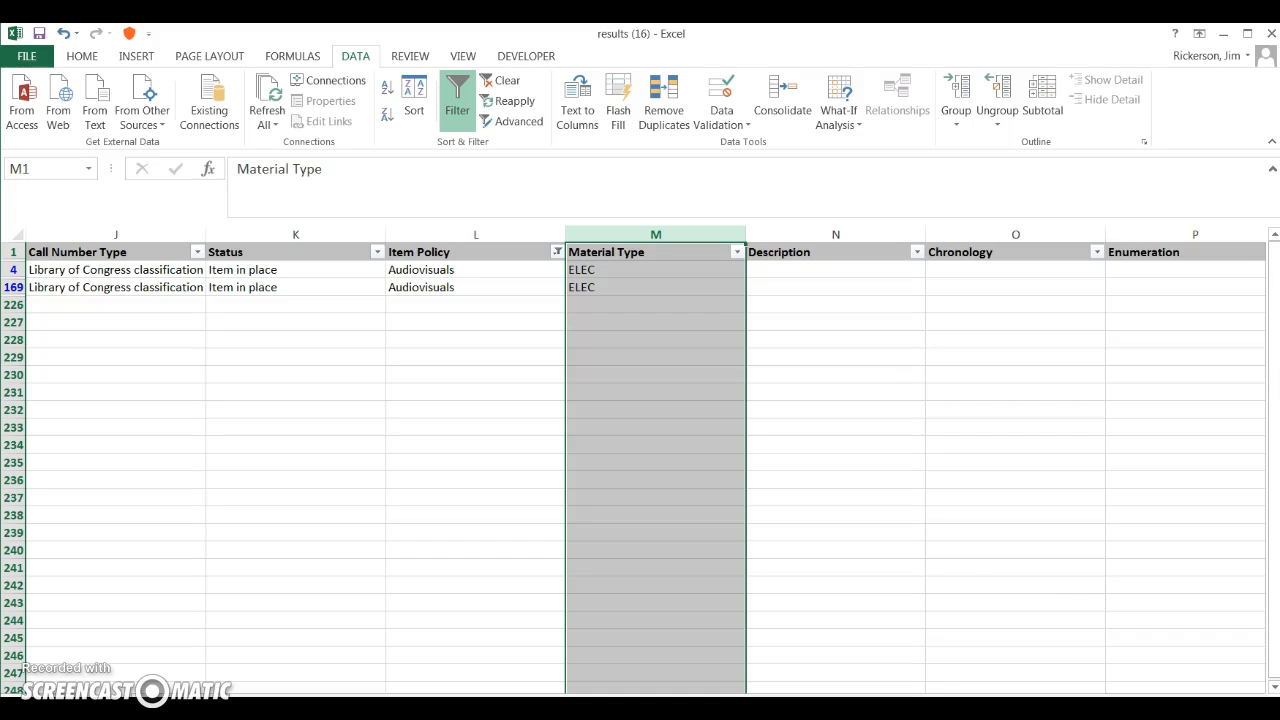
Step: Examine the call numbers, barcodes and titles of the filtered audiovisual items
scroll(645, 465, "left", 7)
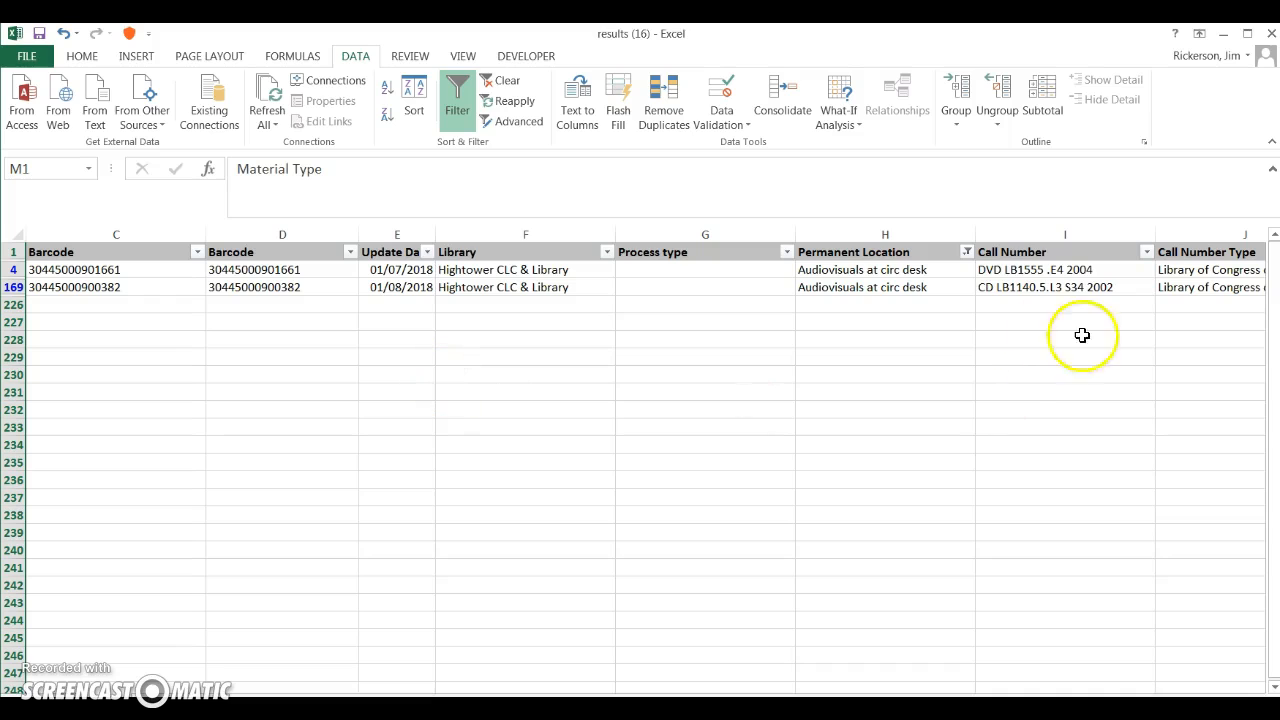
left_click(1035, 270)
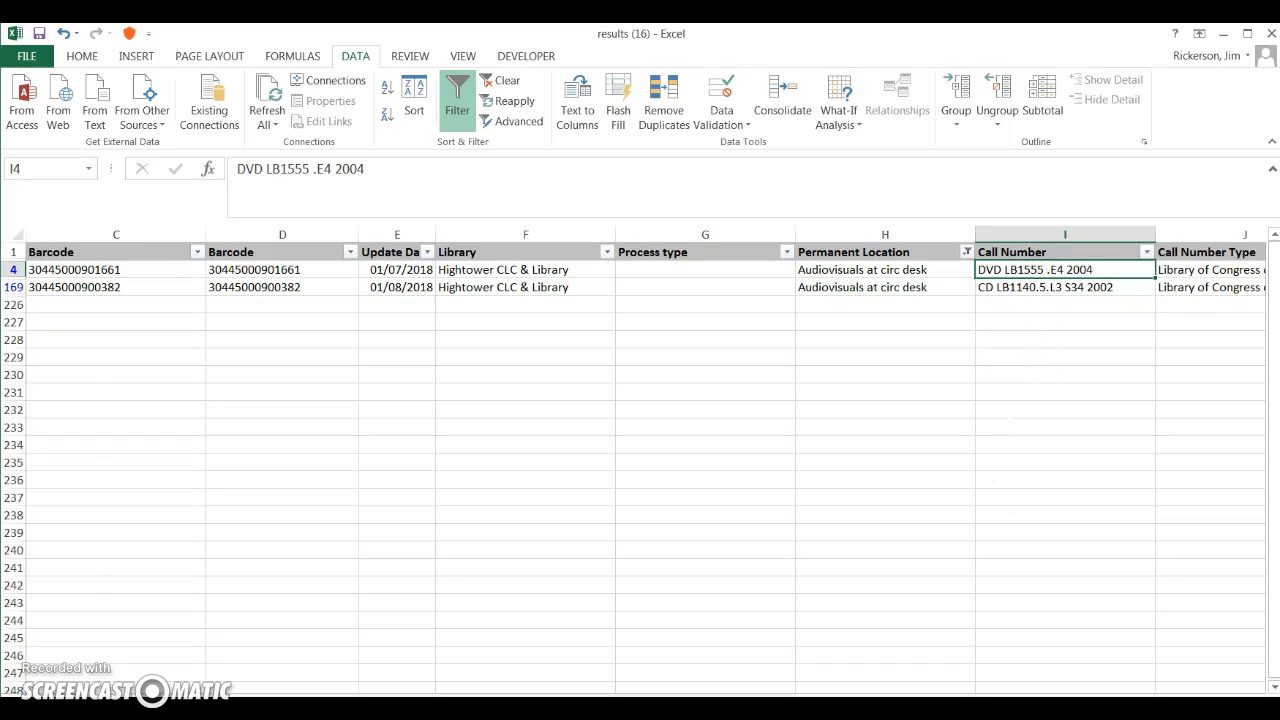
scroll(977, 503, "right", 2)
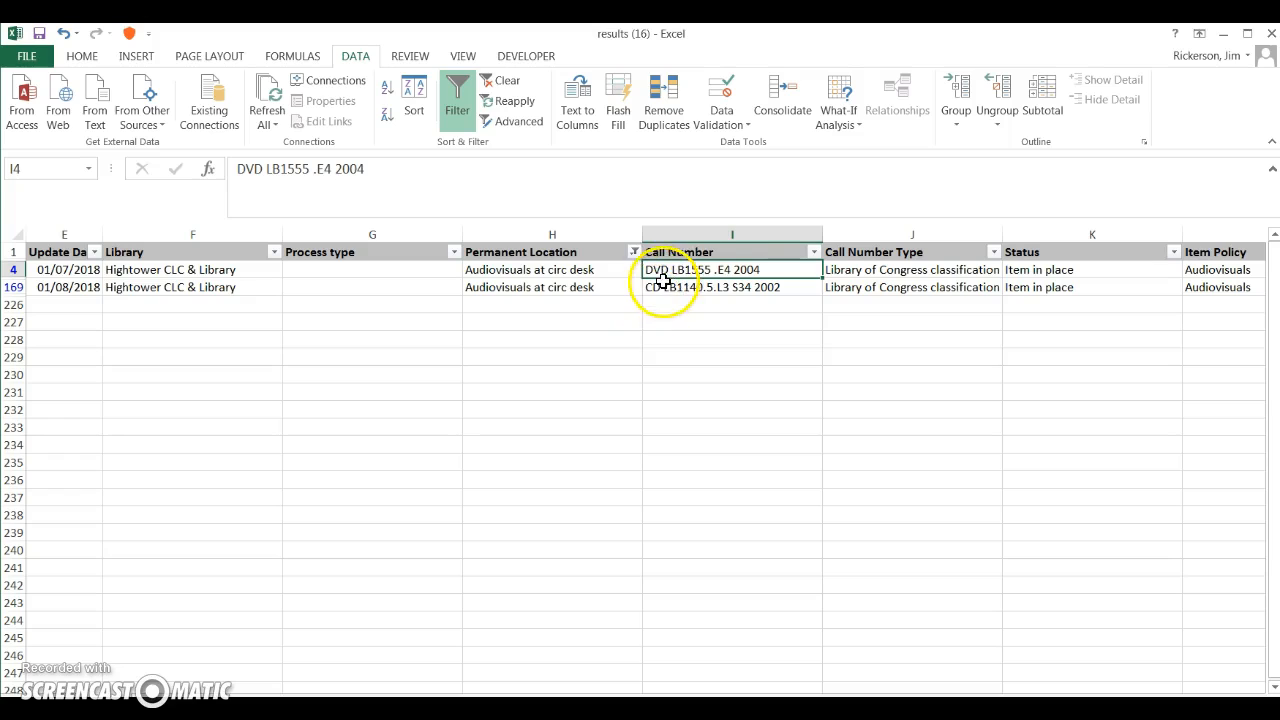
left_click(665, 290)
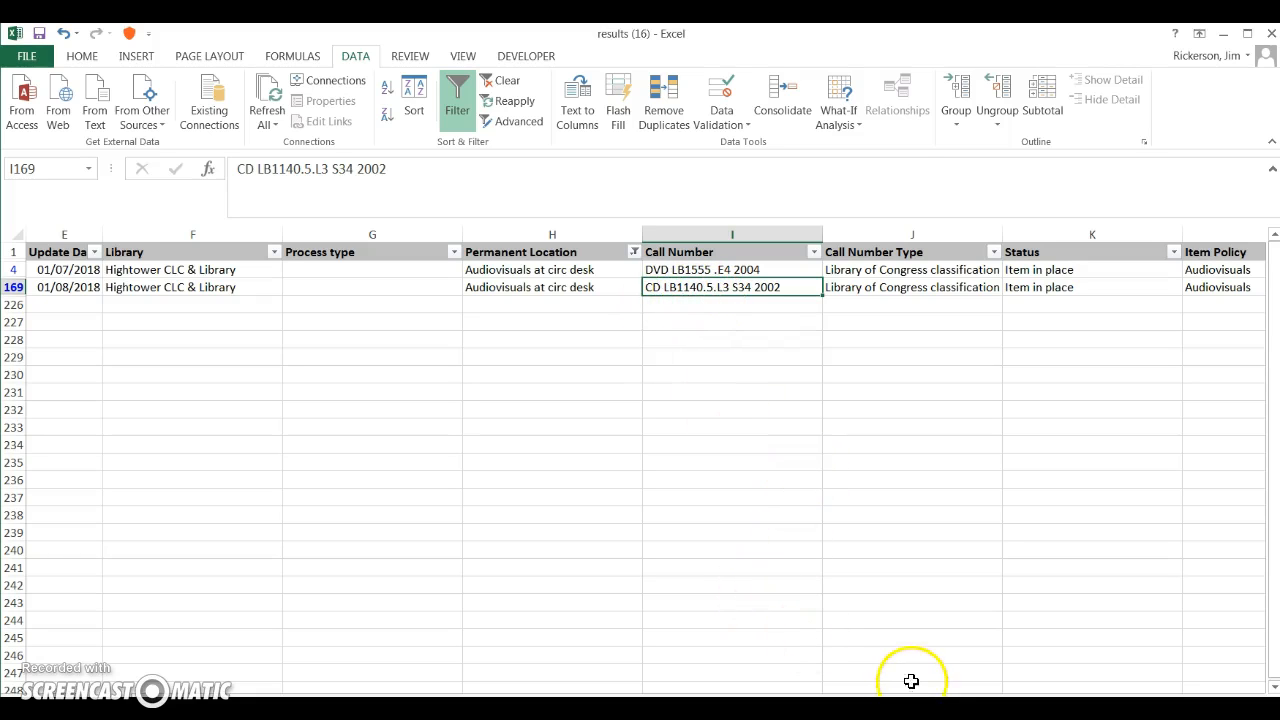
mouse_move(920, 703)
left_mouse_down()
mouse_move(1040, 703)
mouse_move(934, 694)
left_mouse_up()
left_click(267, 234)
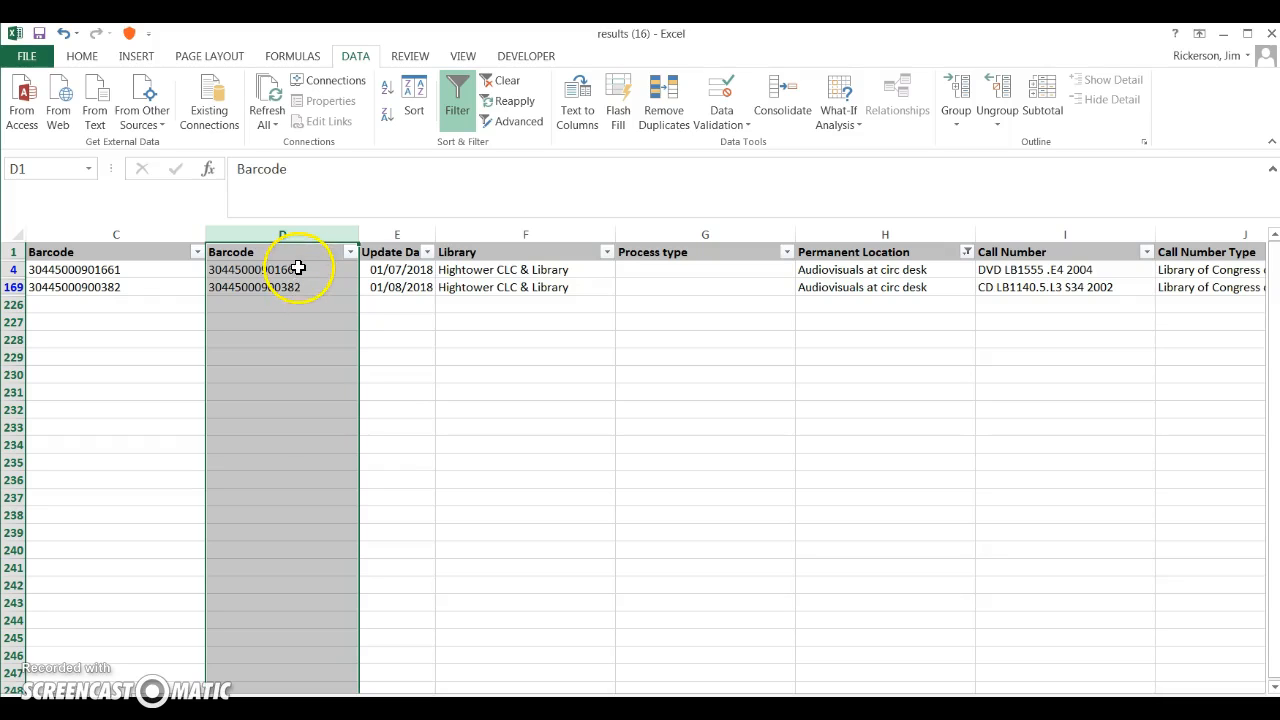
left_click_drag(870, 703, 820, 703)
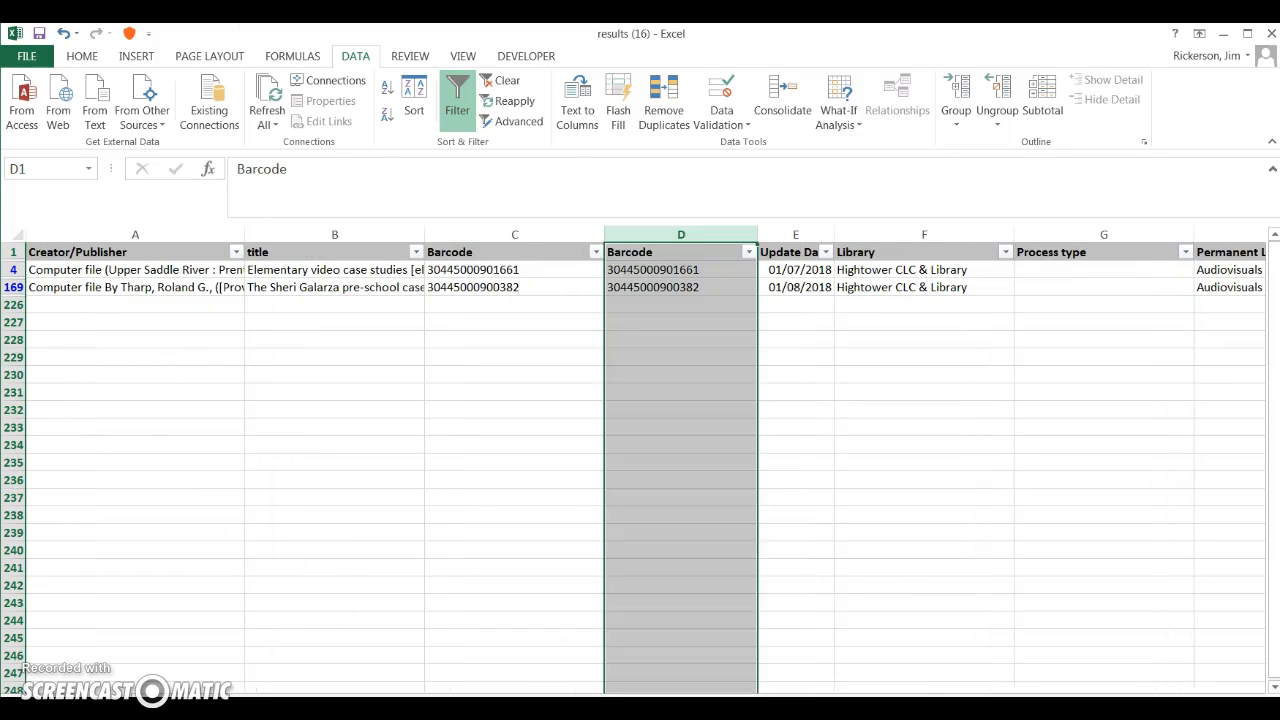
Step: Switch to Alma and view the additional actions available for the first ELEC result, Health careers today
key("alt+Tab")
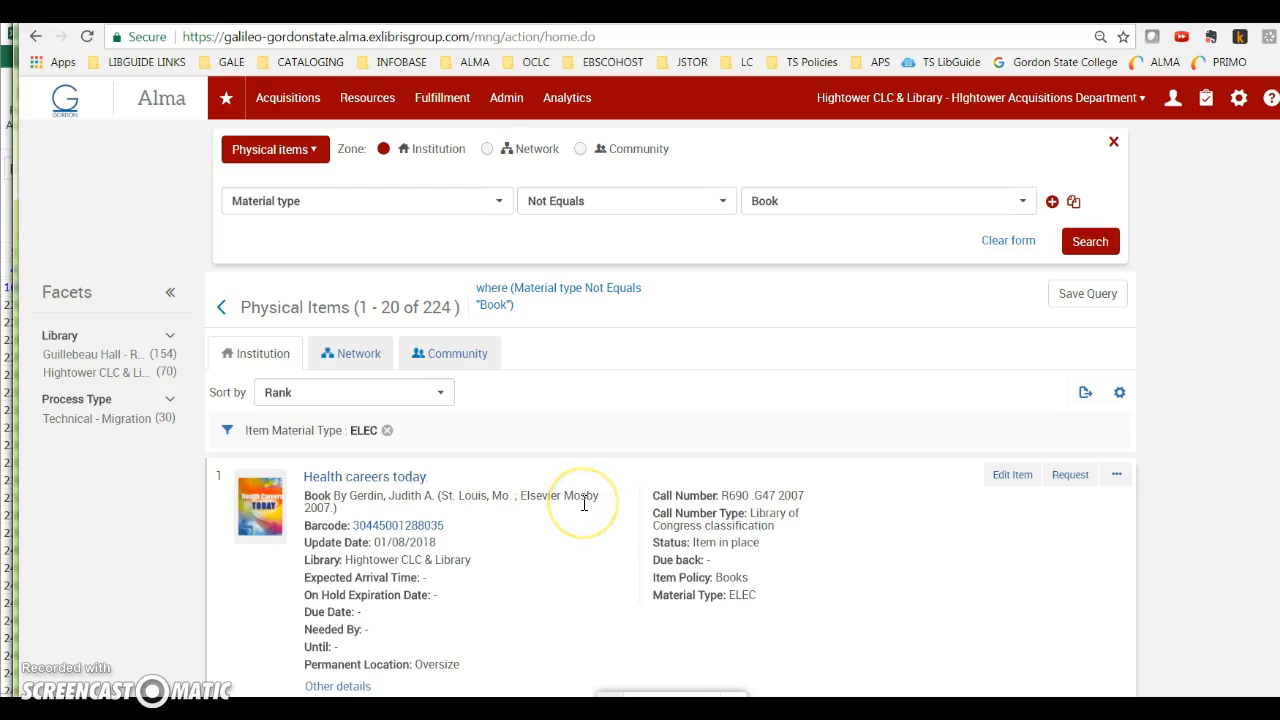
scroll(584, 504, "down", 1)
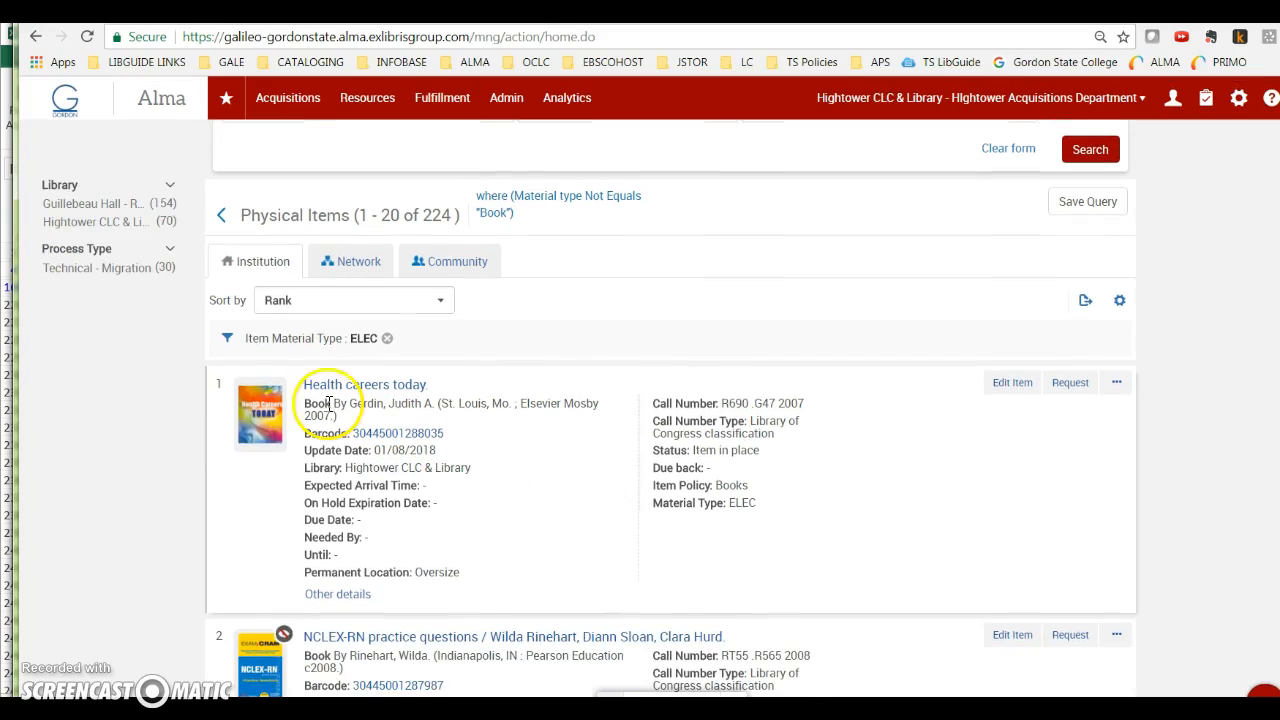
left_click(1115, 383)
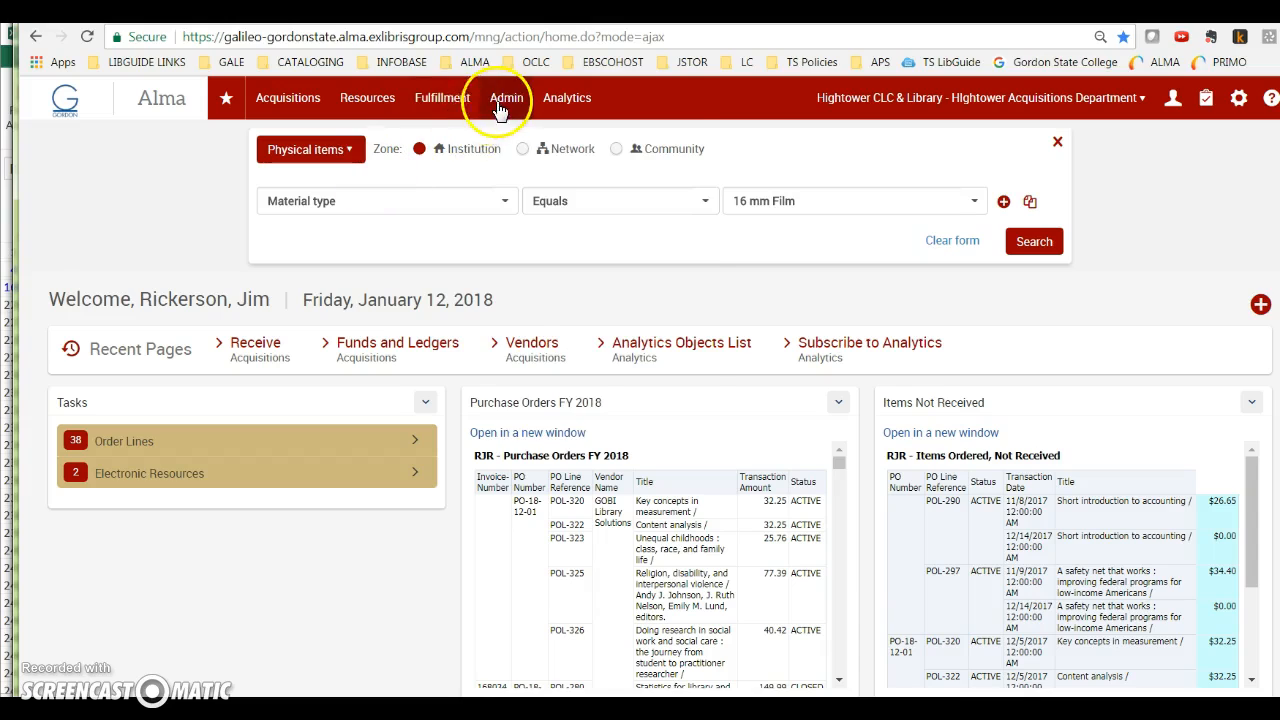
Step: Go to the managed sets and start creating a new itemized set
left_click(505, 100)
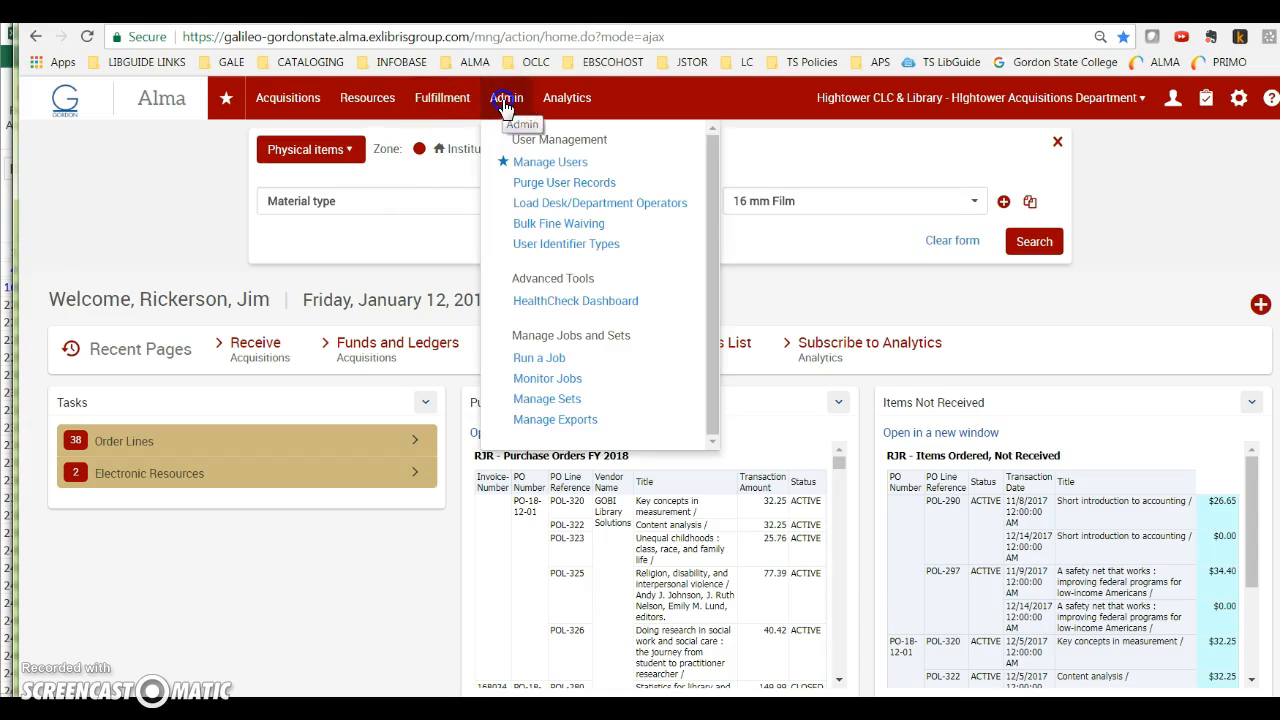
left_click(540, 406)
left_click(1036, 296)
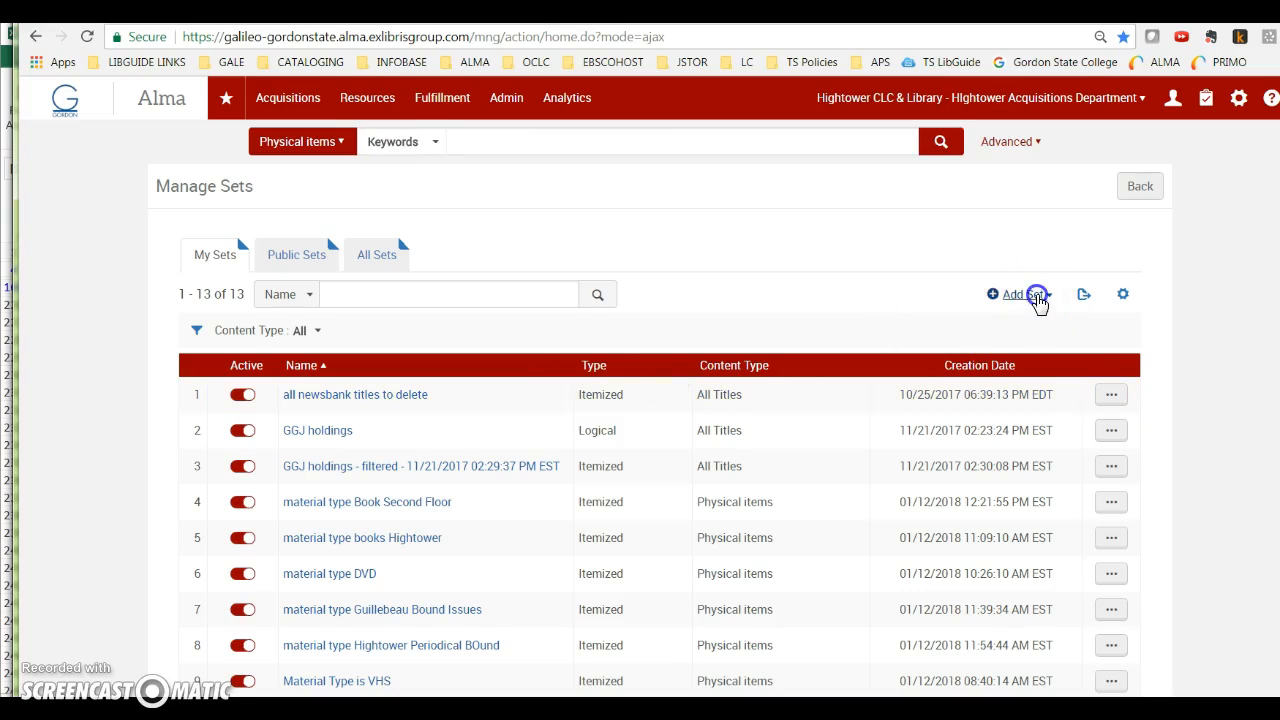
left_click(1012, 354)
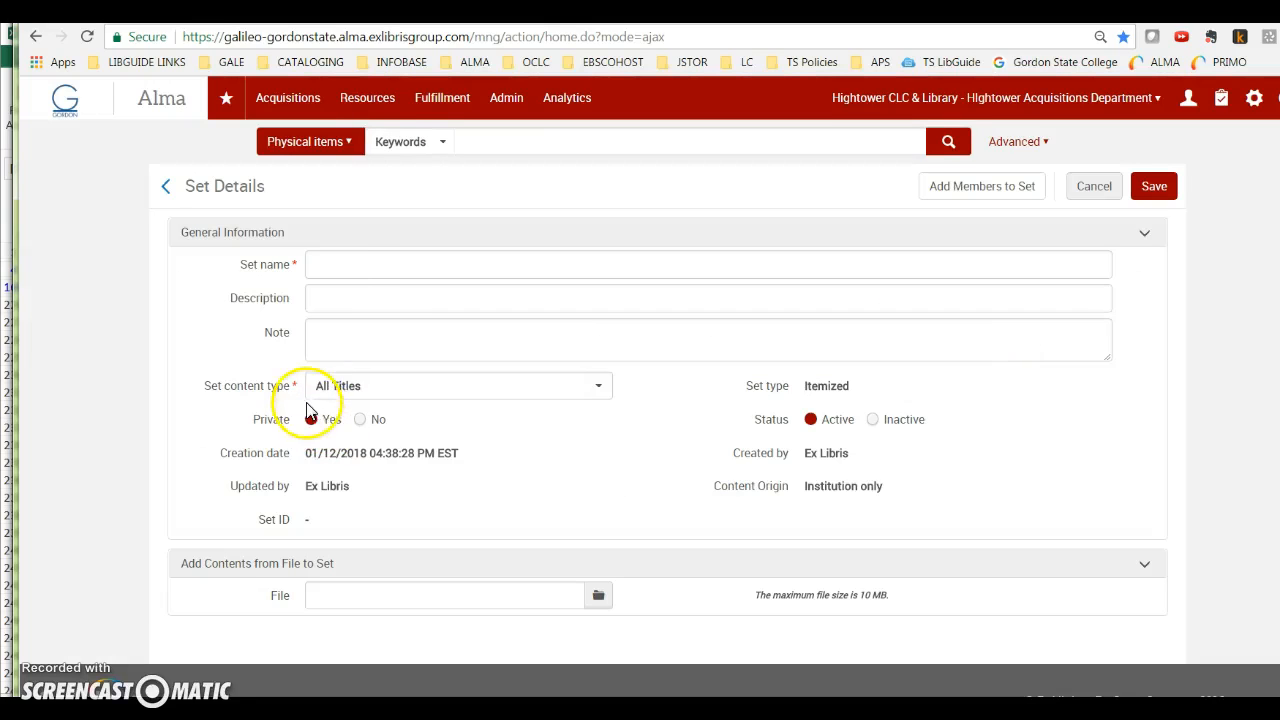
Step: Name the set "ELEC material type records" and set its content type to Physical items
left_click(346, 266)
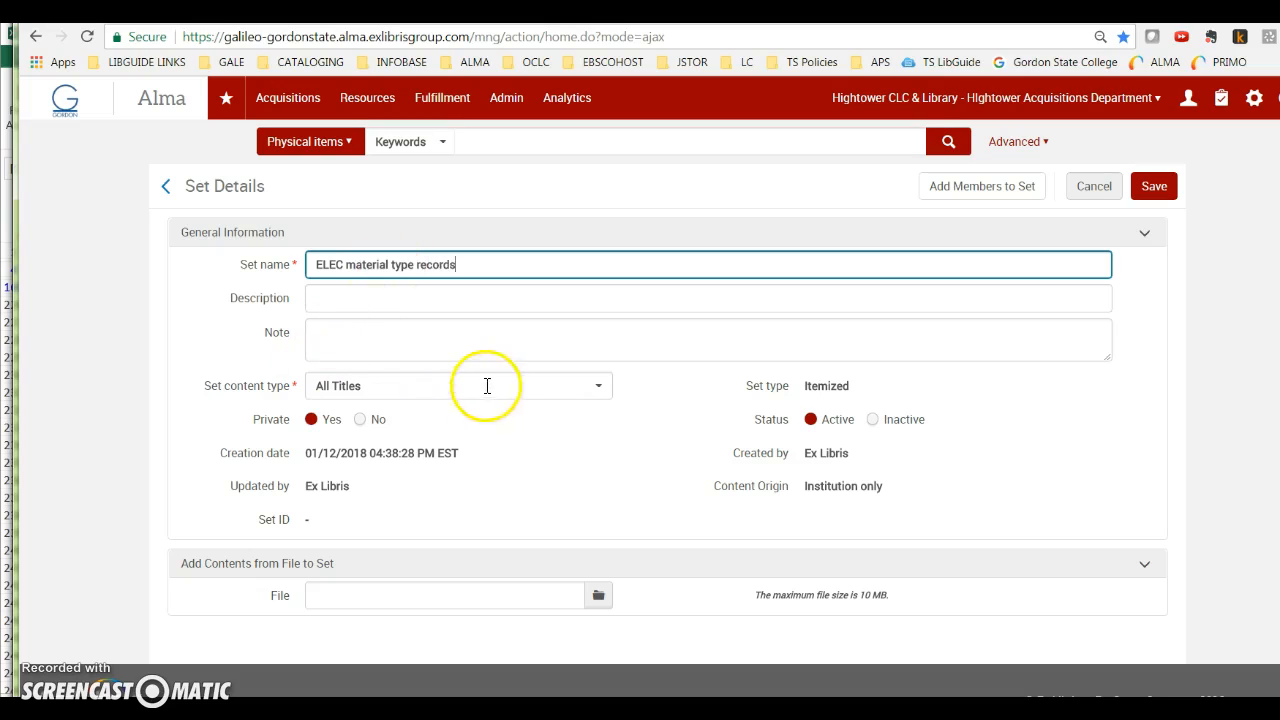
left_click(594, 390)
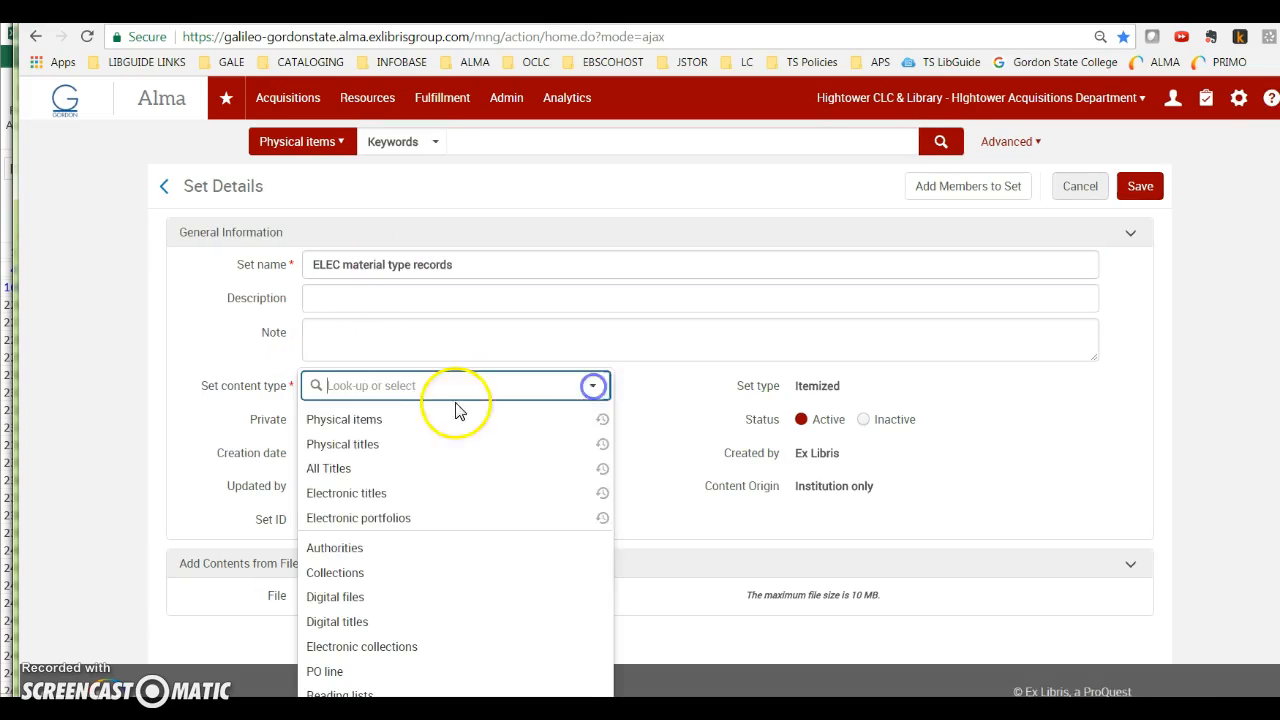
left_click(340, 420)
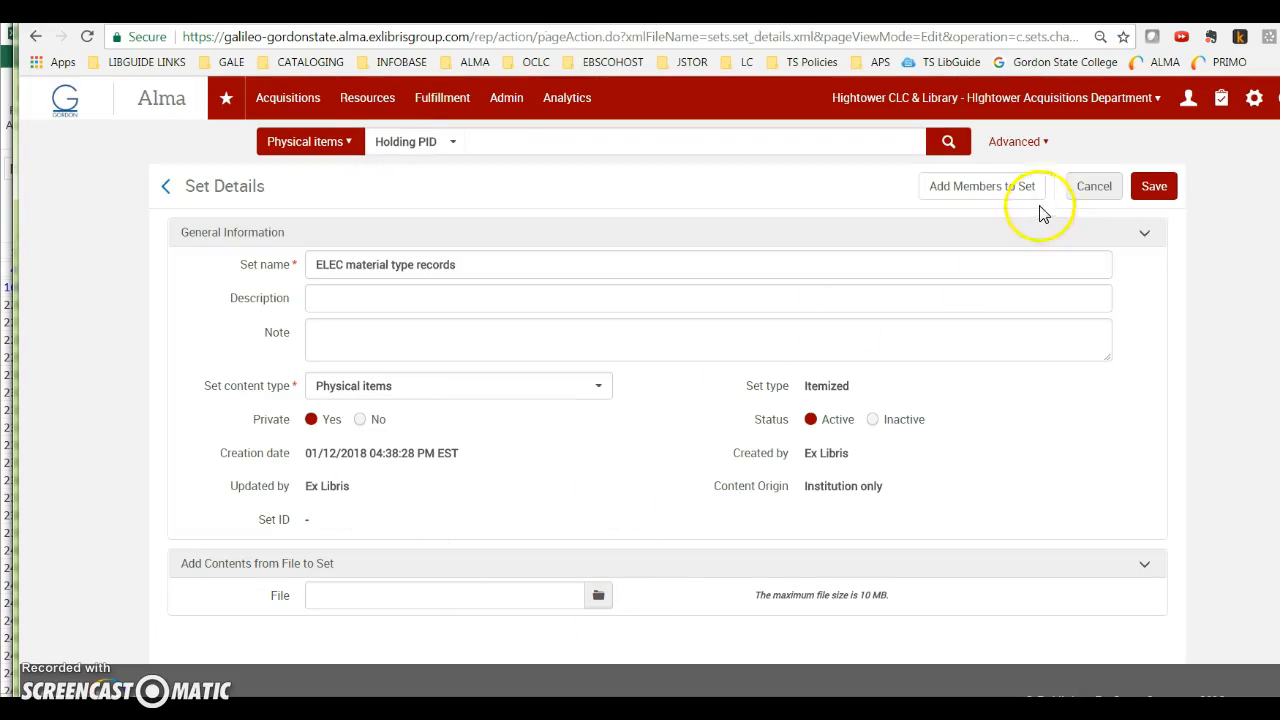
Step: Search for set members whose Material type Not Equals Book, and narrow the results to the ELEC item material type
left_click(982, 186)
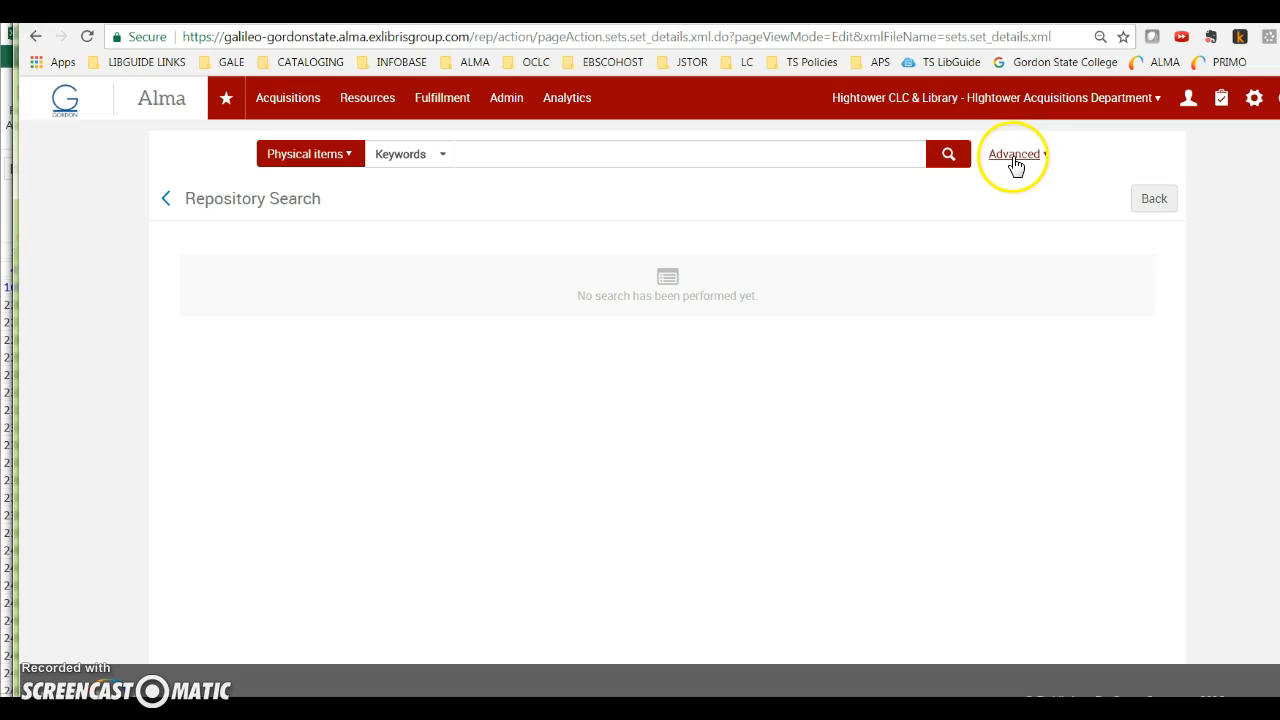
left_click(1014, 155)
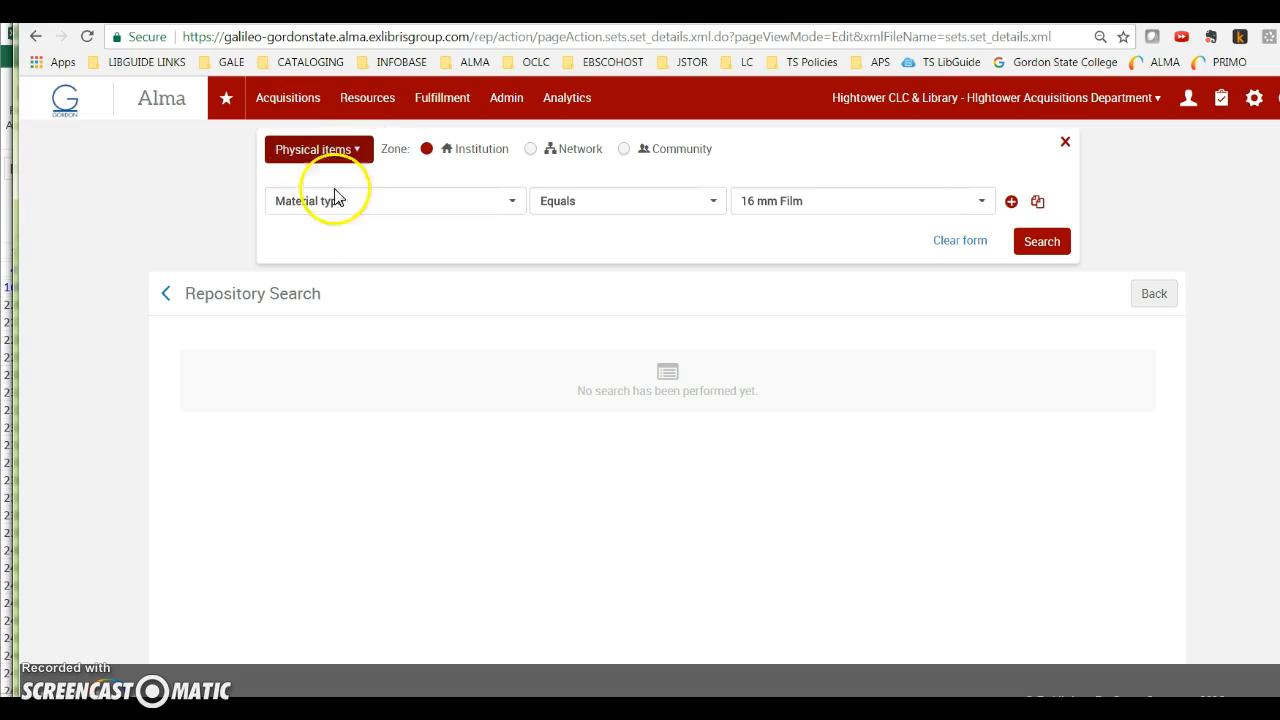
left_click(686, 205)
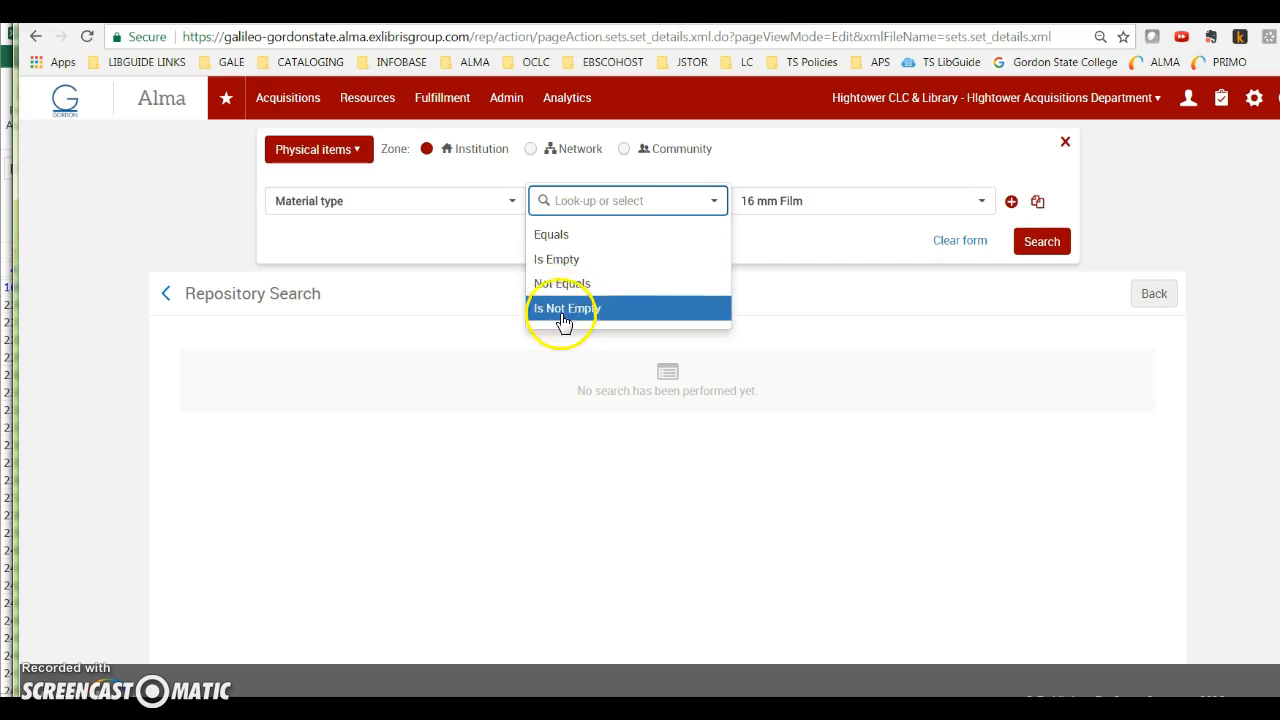
left_click(570, 285)
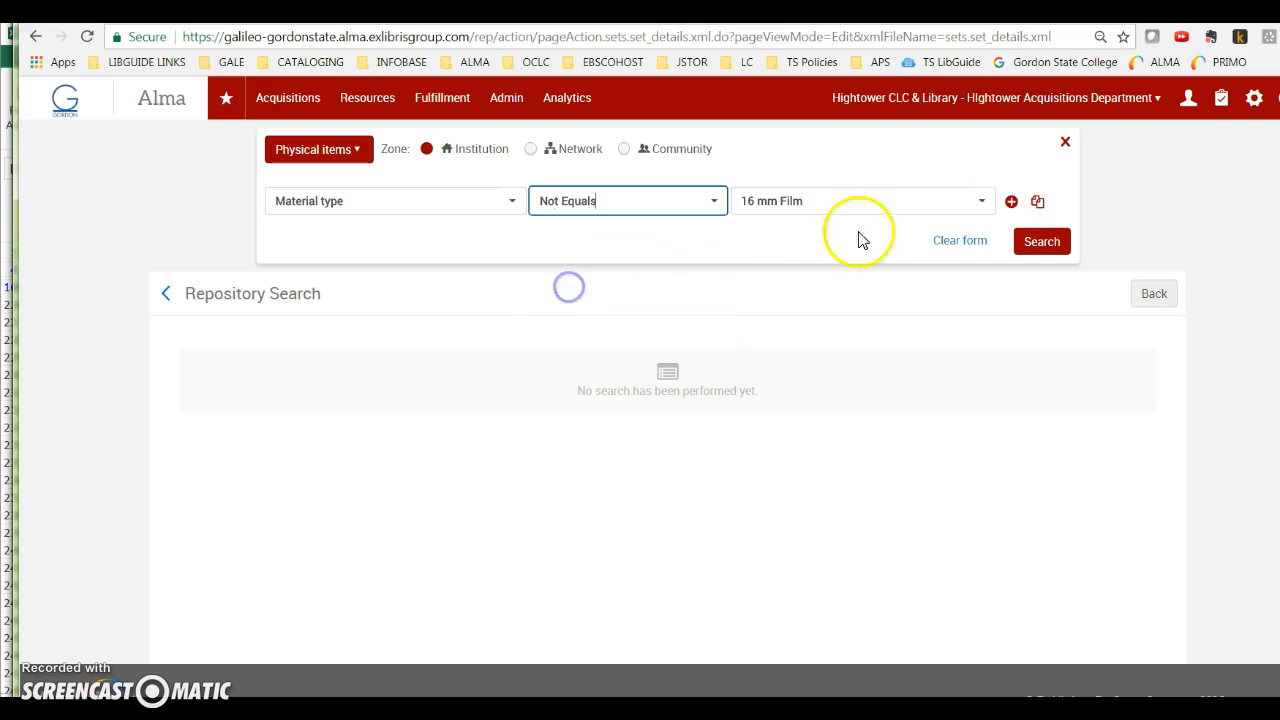
left_click(920, 200)
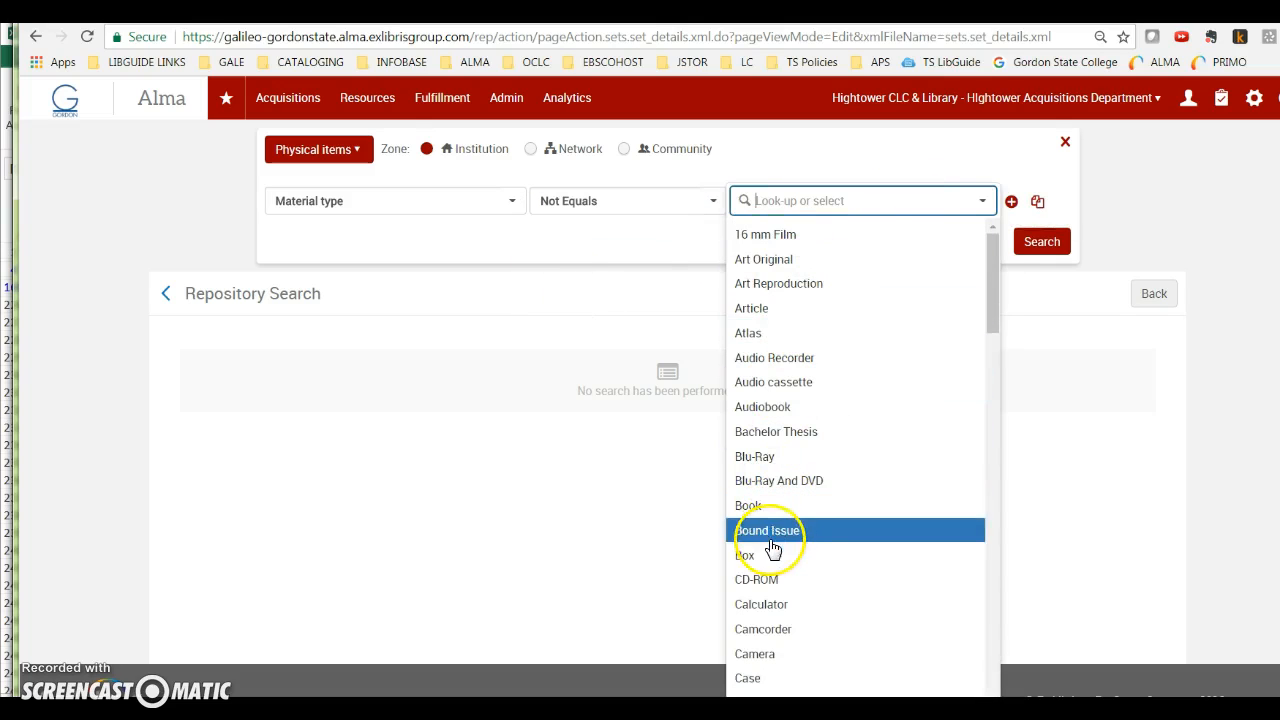
left_click(768, 507)
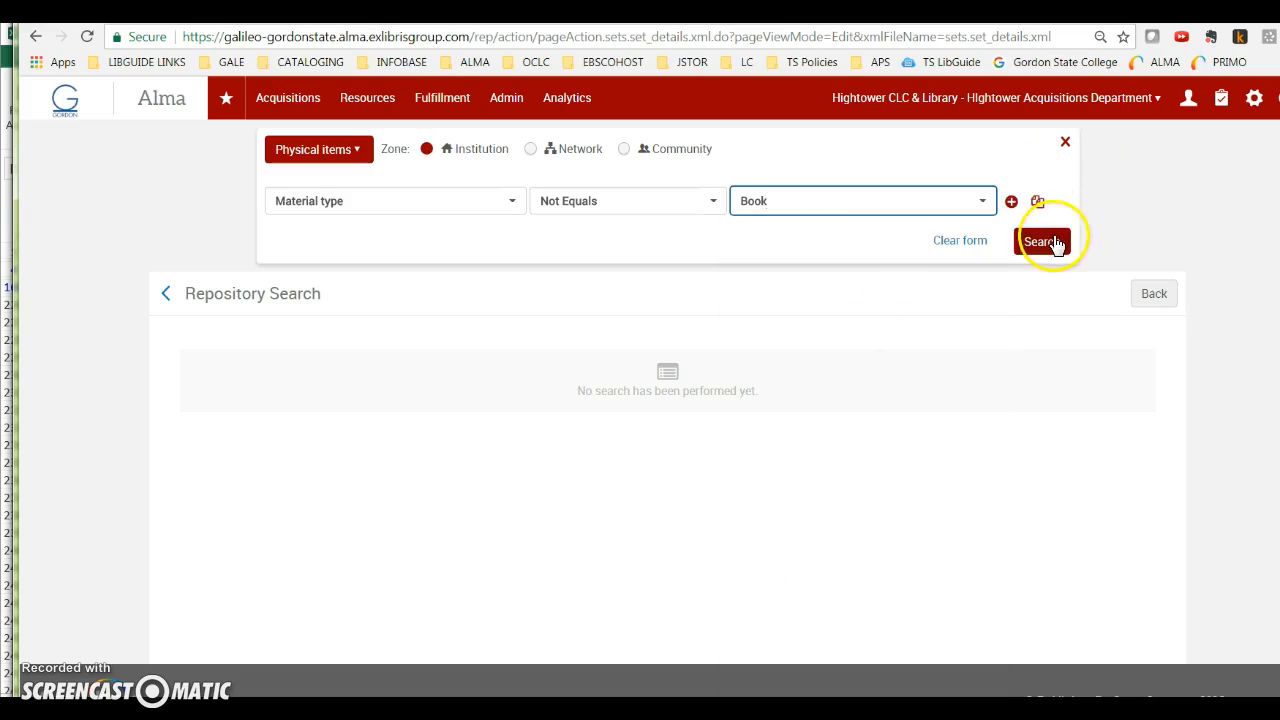
left_click(1052, 241)
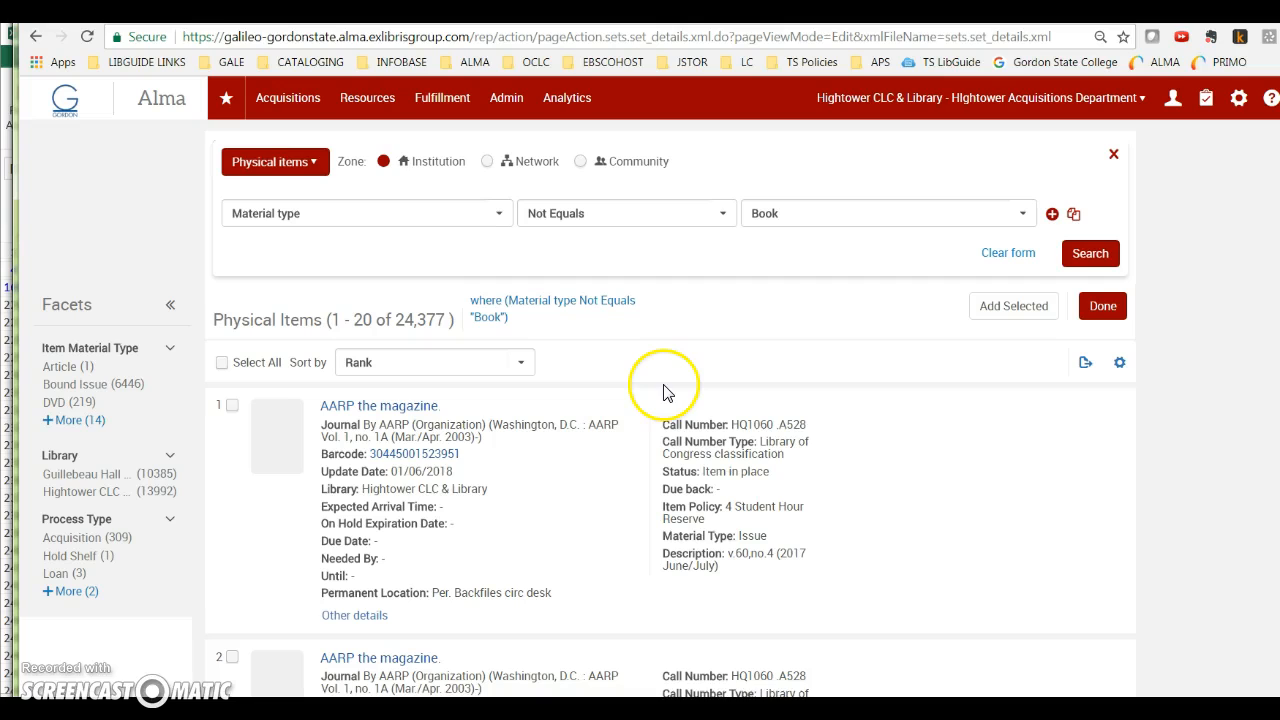
left_click(67, 410)
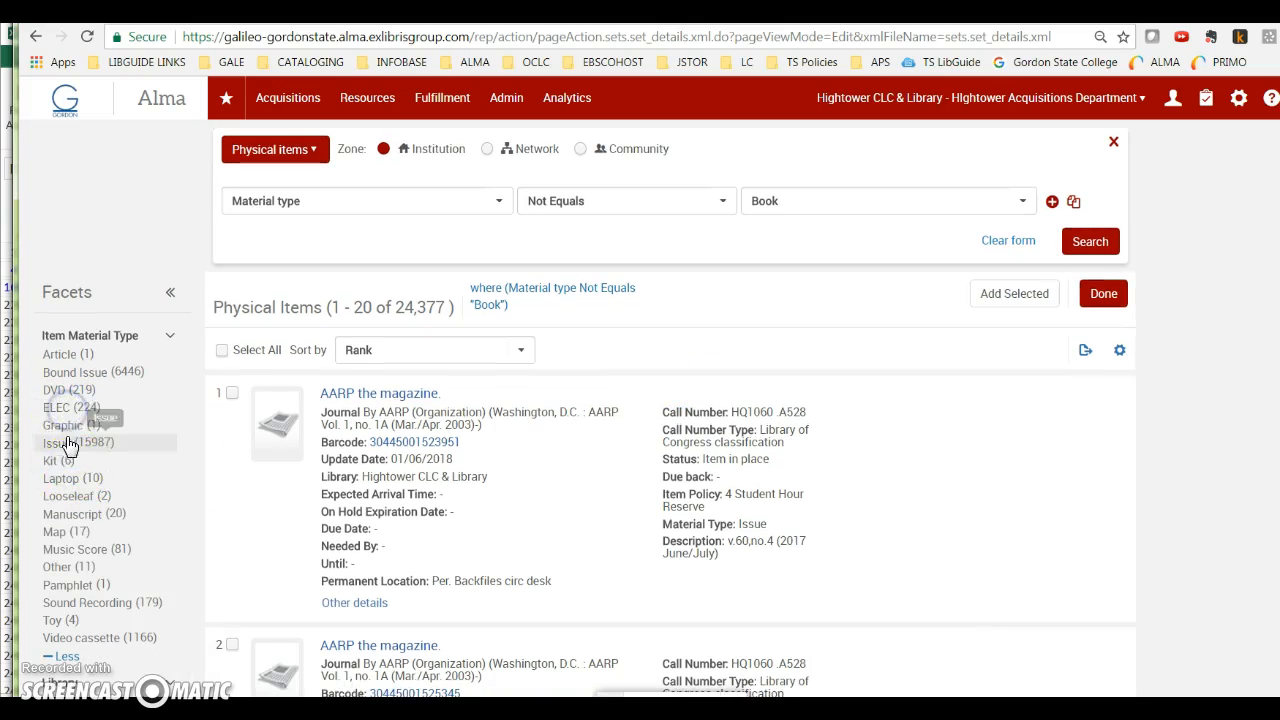
left_click(55, 408)
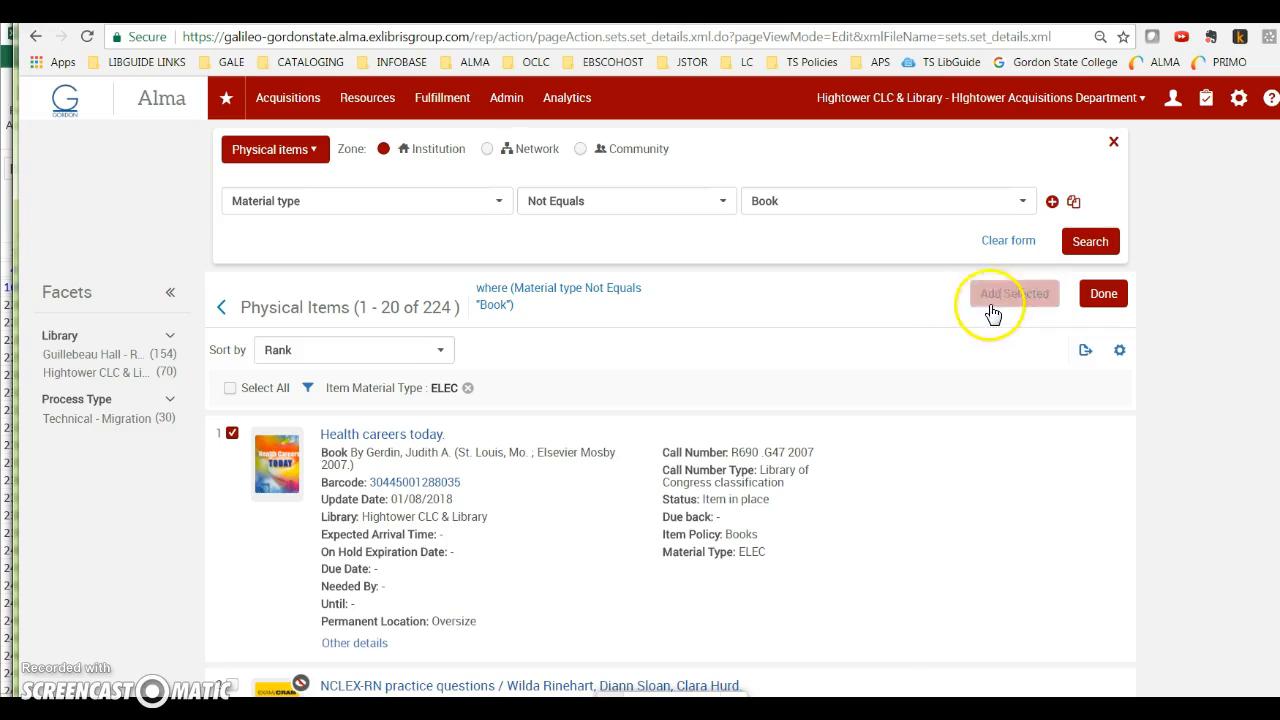
Step: Select the item Health careers today and add it to the set
scroll(588, 517, "down", 1)
scroll(588, 517, "down", 1)
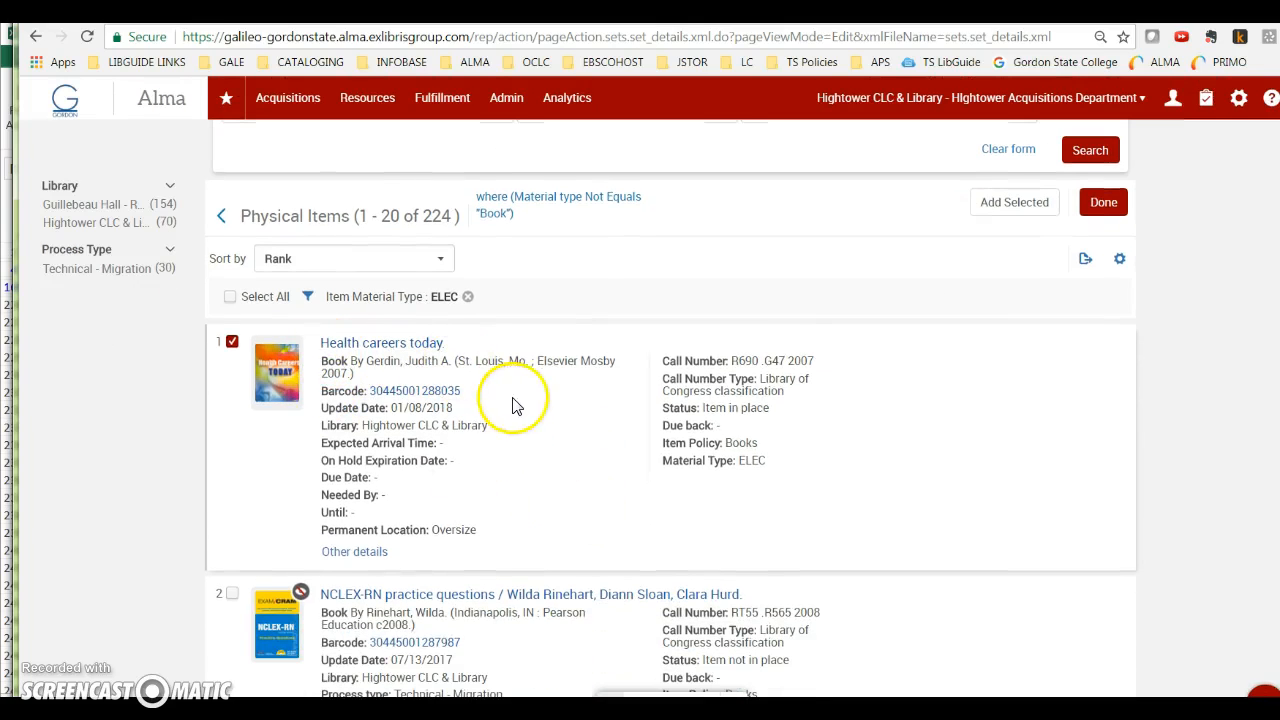
scroll(540, 405, "up", 2)
left_click(1007, 300)
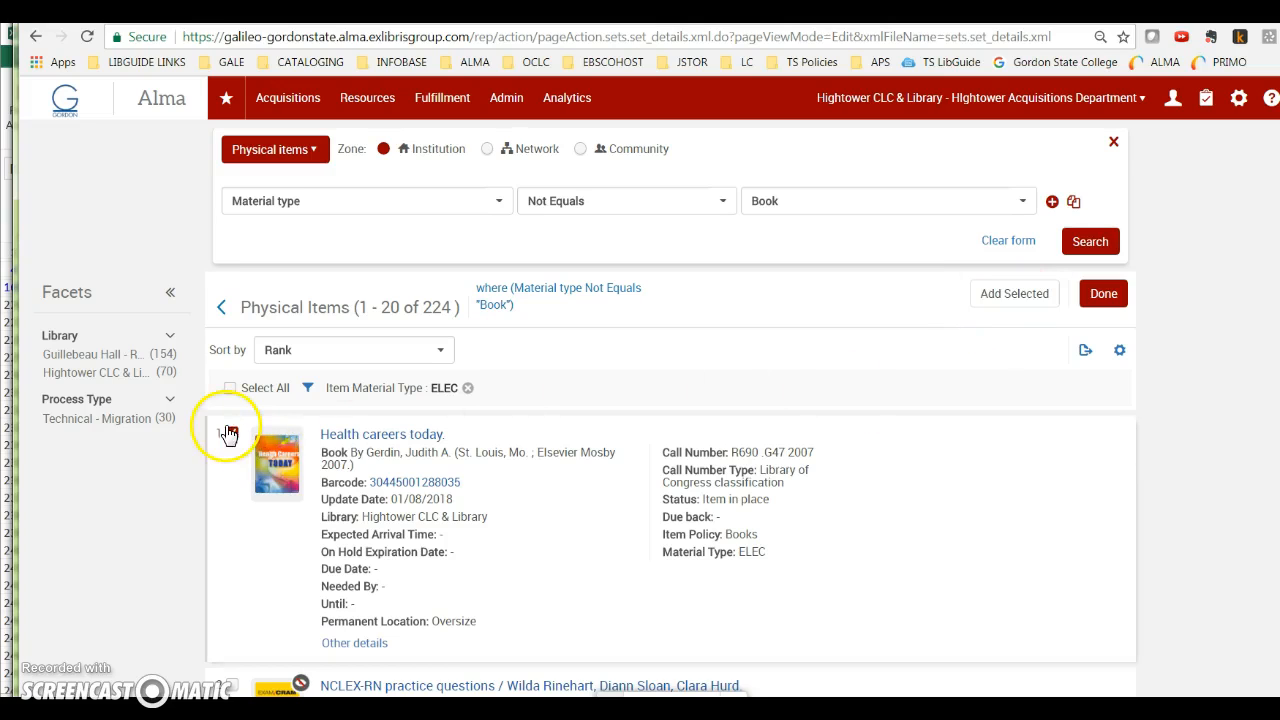
left_click(1008, 300)
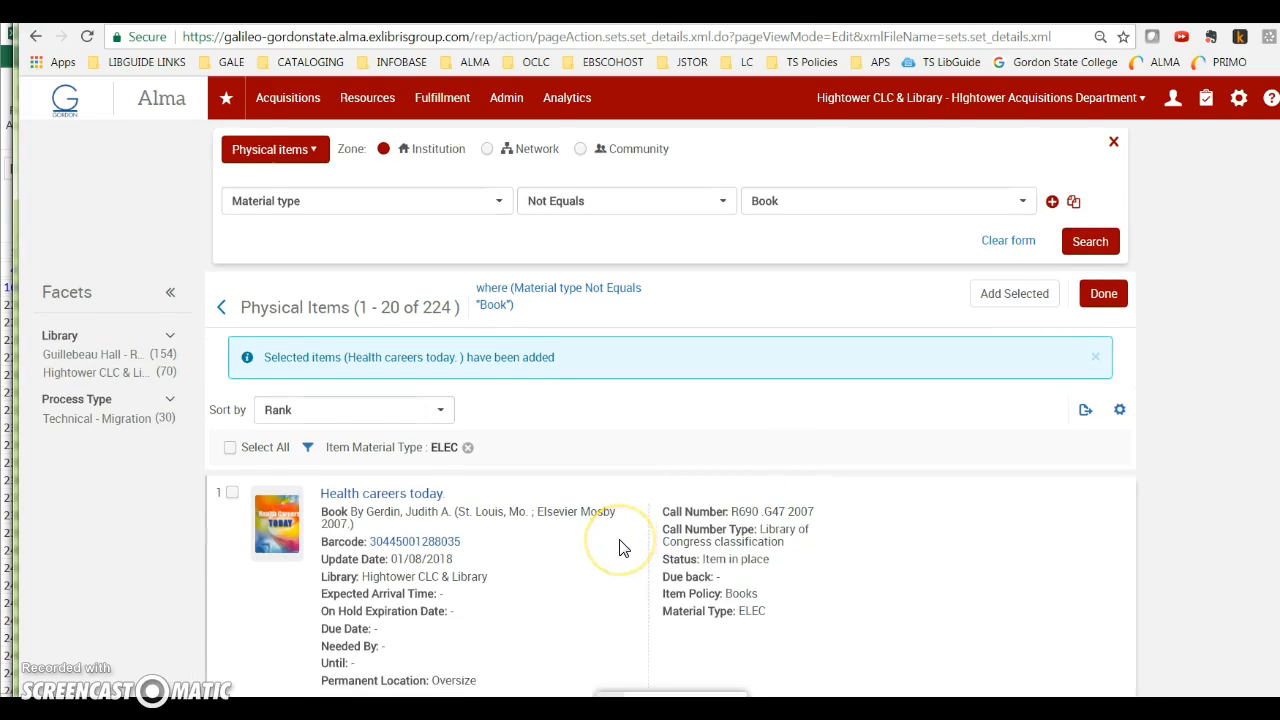
Step: Select Elementary video case studies, Your United States and The adventures of Beekle in the results and add them to the set
scroll(620, 548, "down", 5)
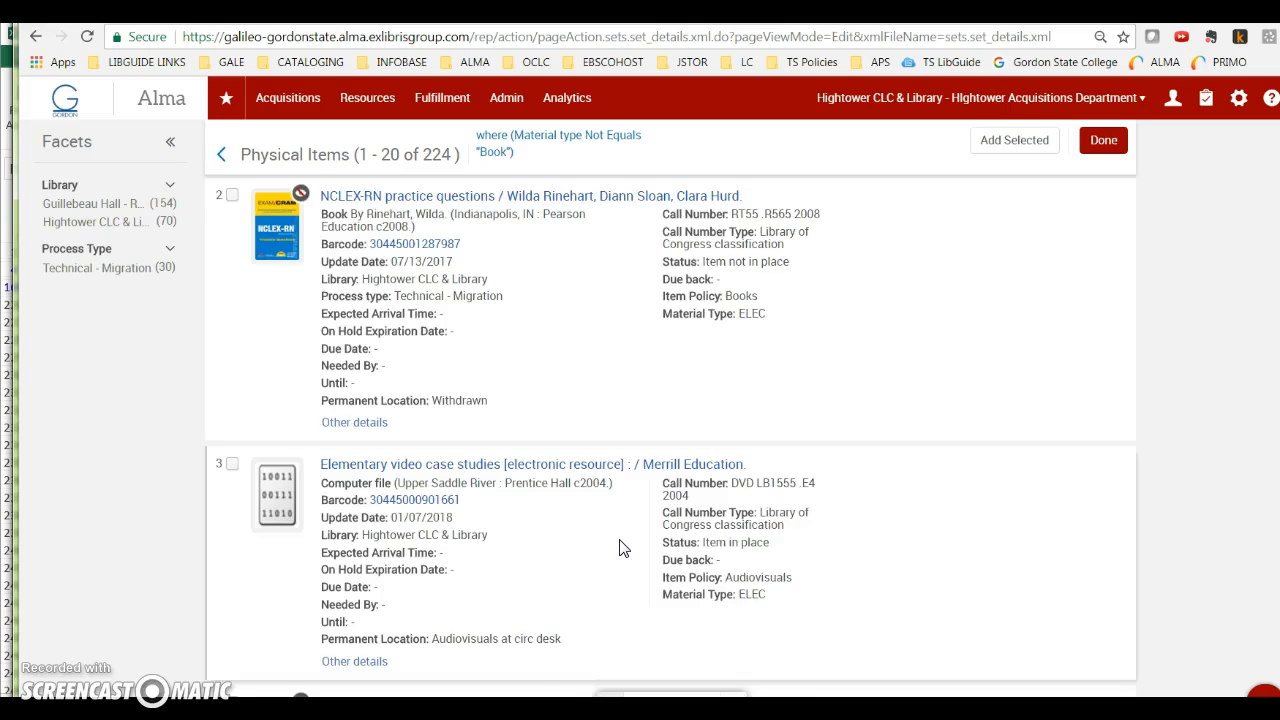
scroll(620, 548, "down", 1)
left_click(232, 372)
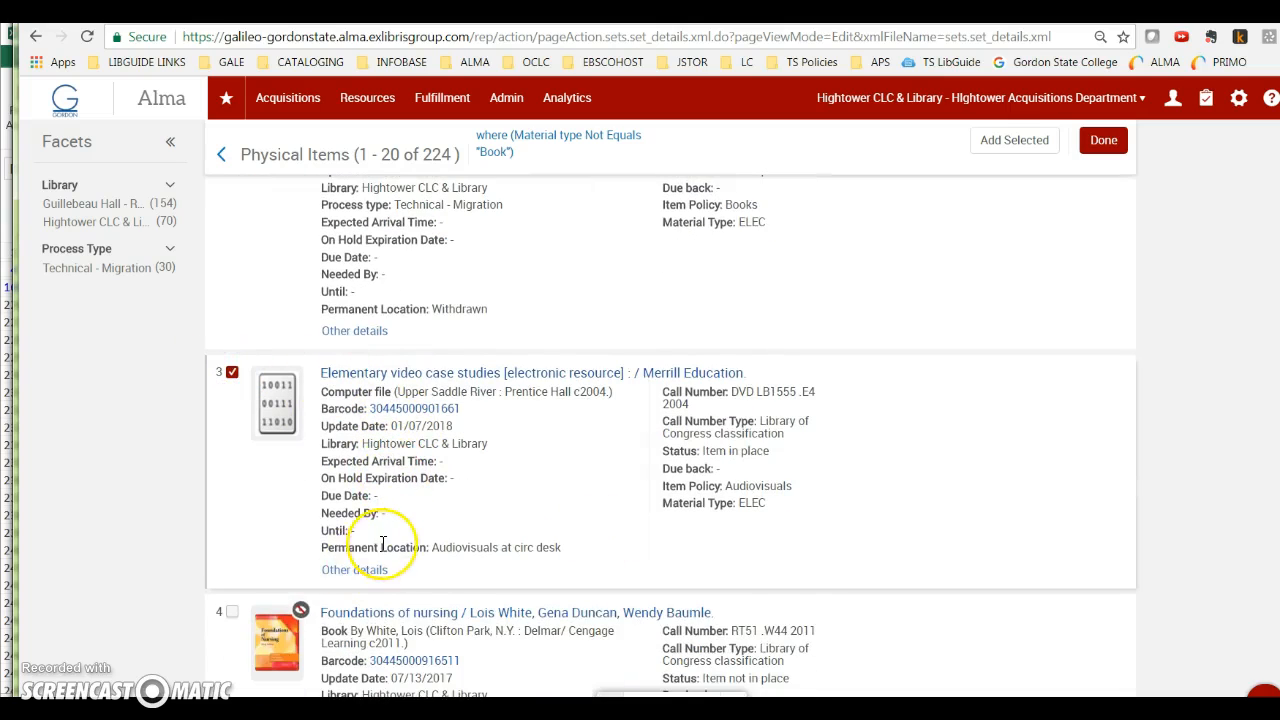
scroll(315, 530, "down", 3)
scroll(295, 400, "down", 1)
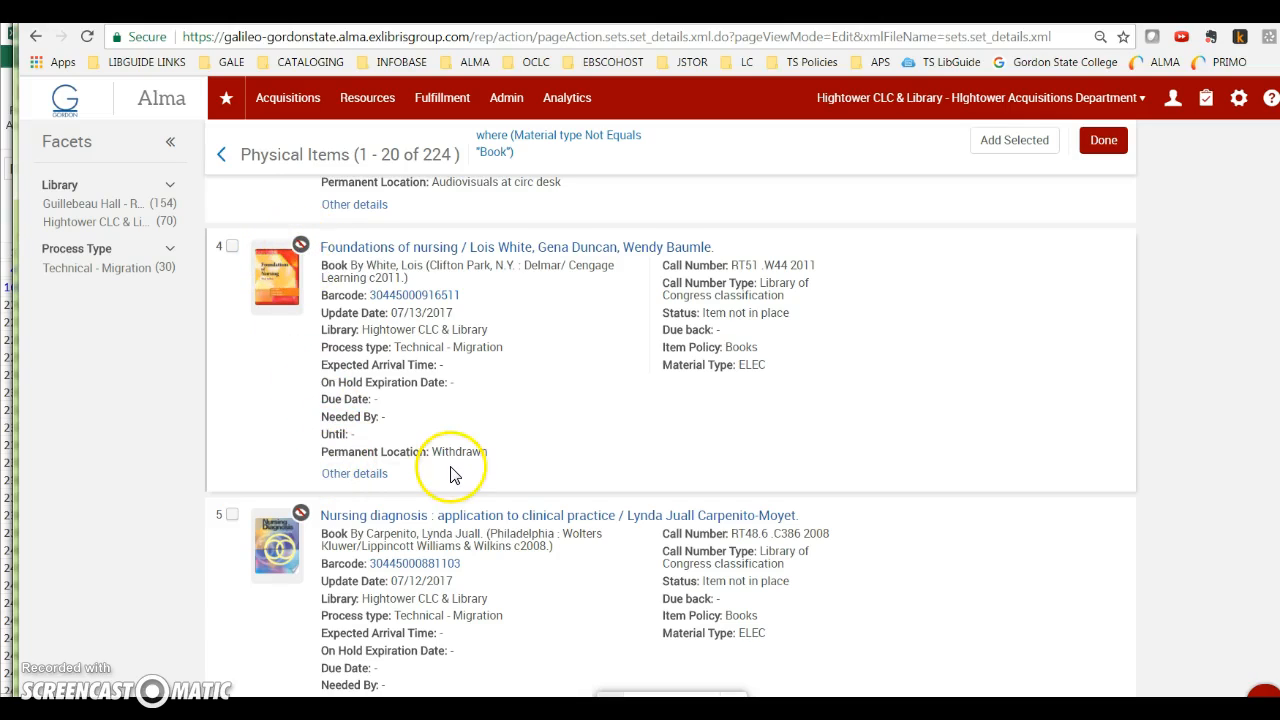
scroll(390, 533, "down", 8)
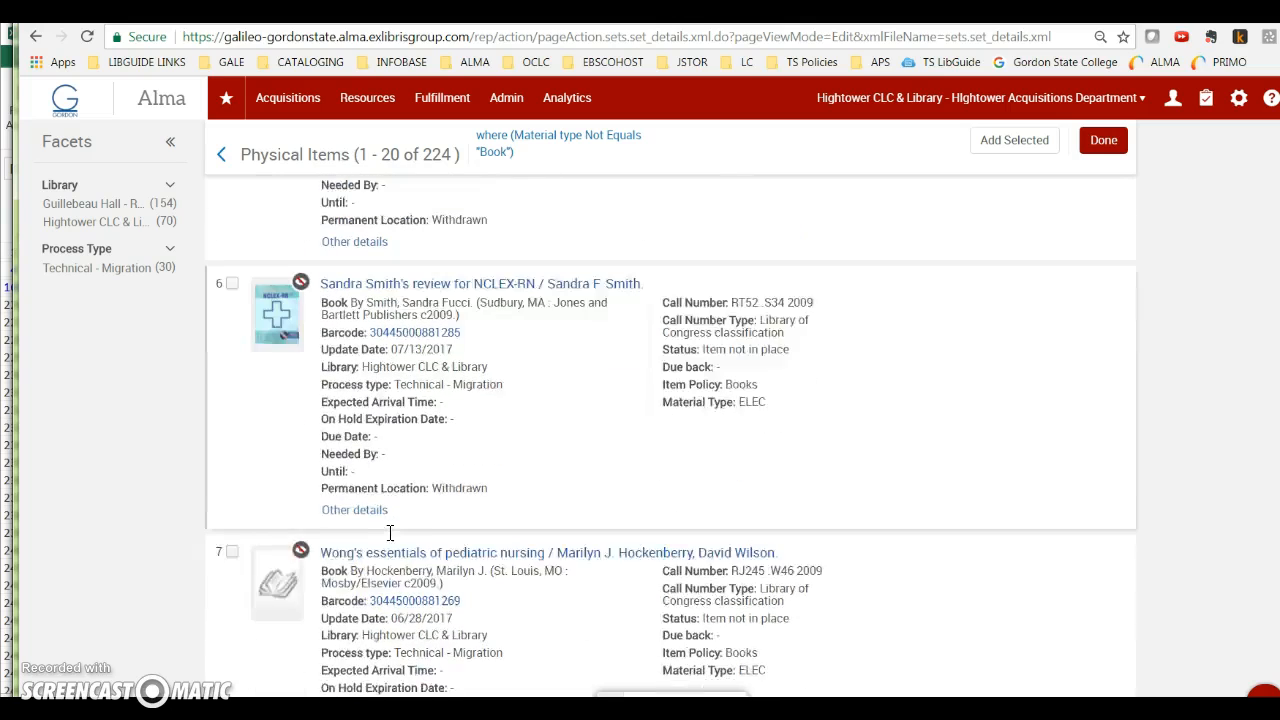
scroll(390, 533, "down", 4)
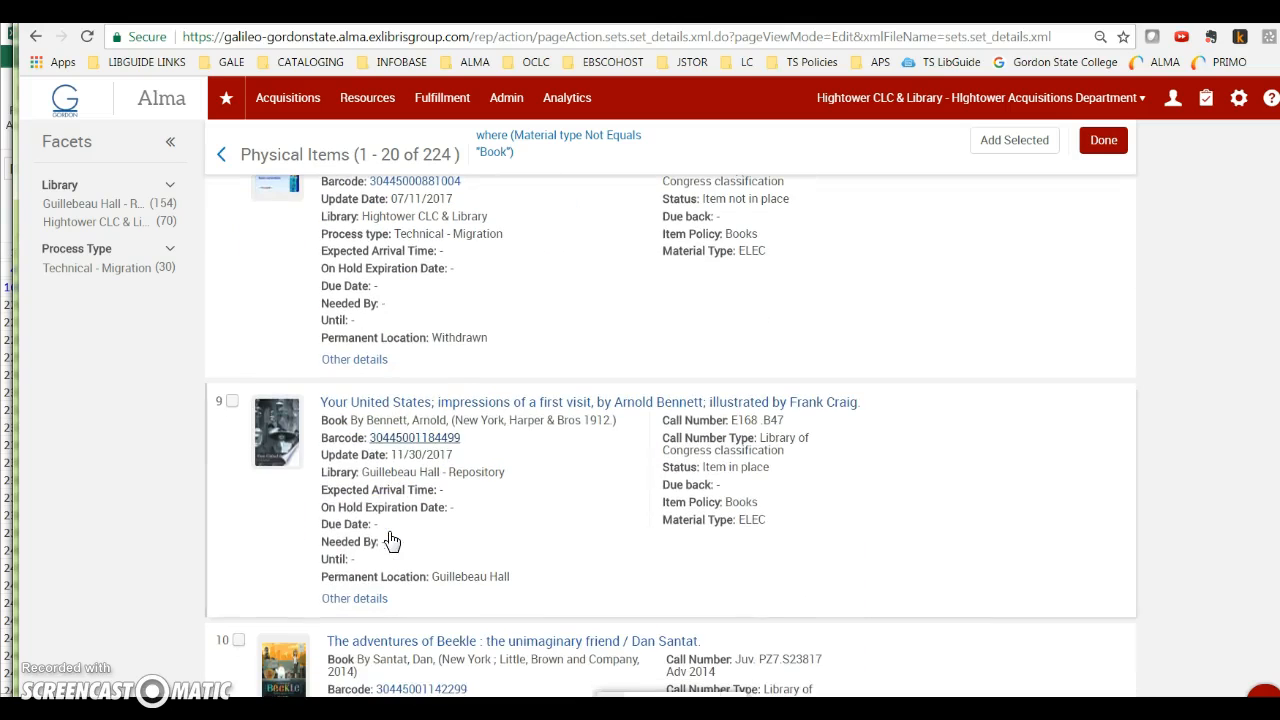
left_click(229, 402)
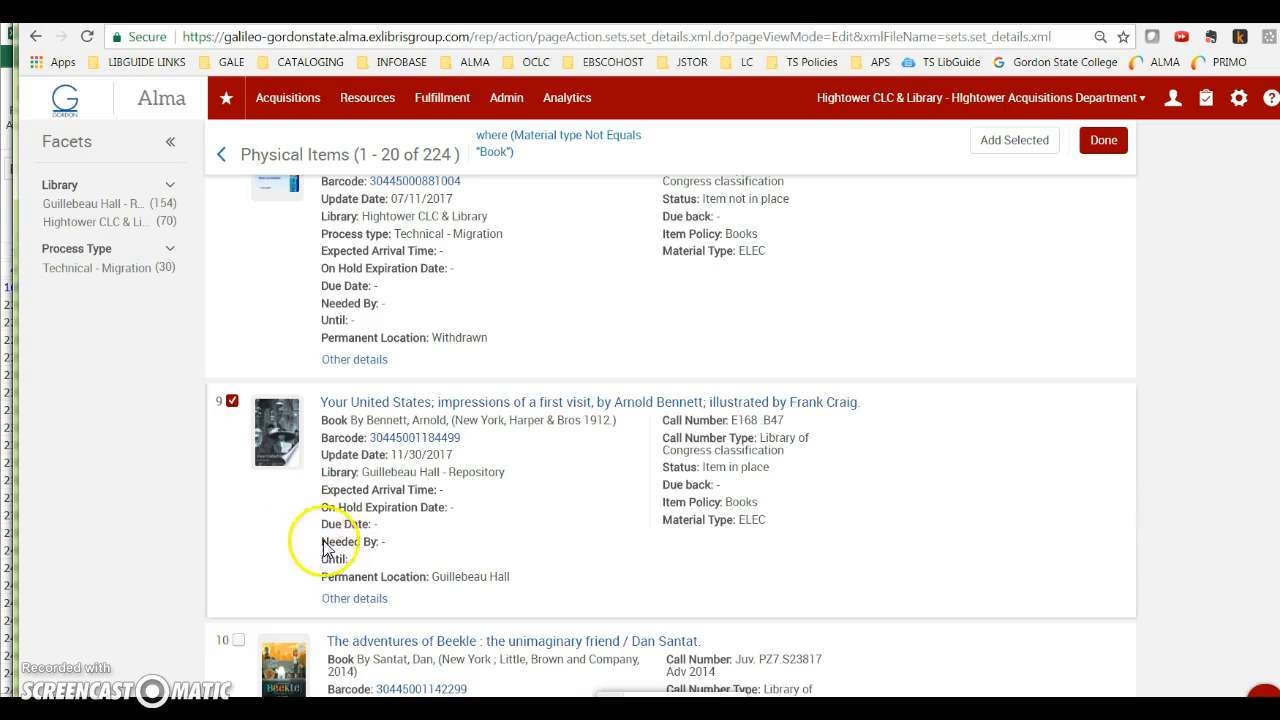
scroll(314, 523, "down", 3)
left_click(238, 457)
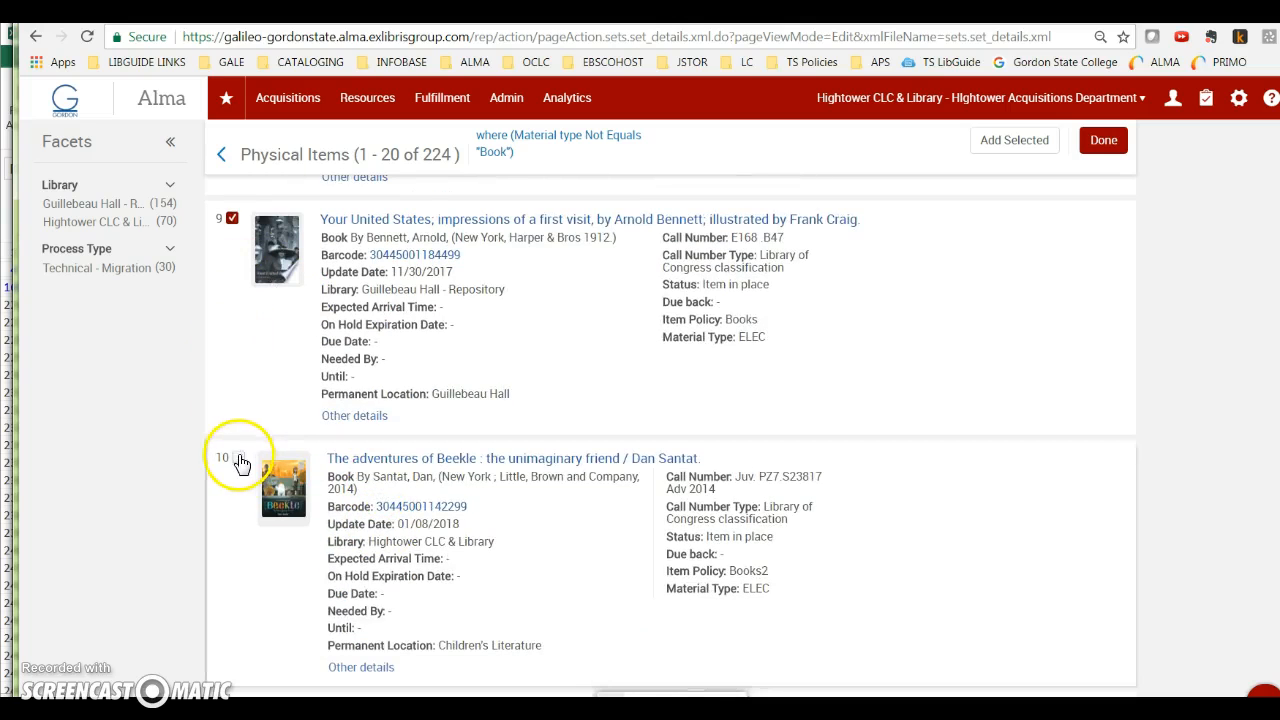
scroll(652, 474, "up", 1)
scroll(652, 474, "up", 15)
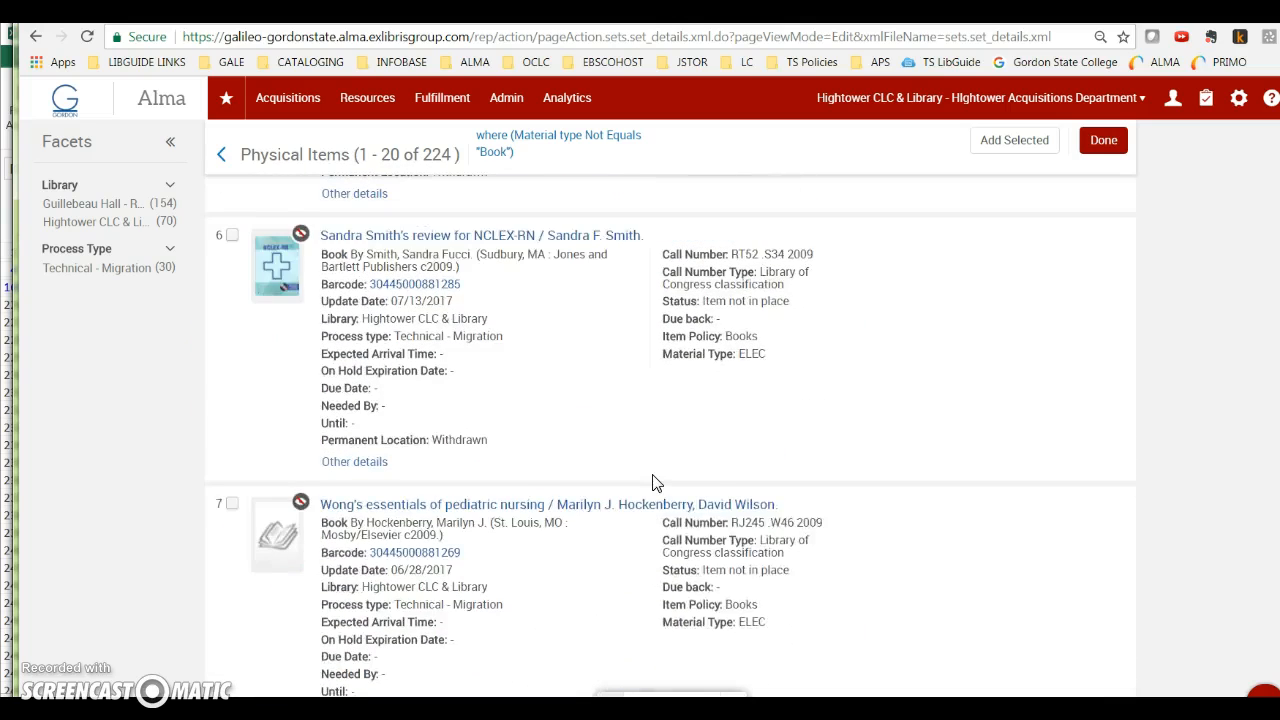
scroll(652, 484, "up", 10)
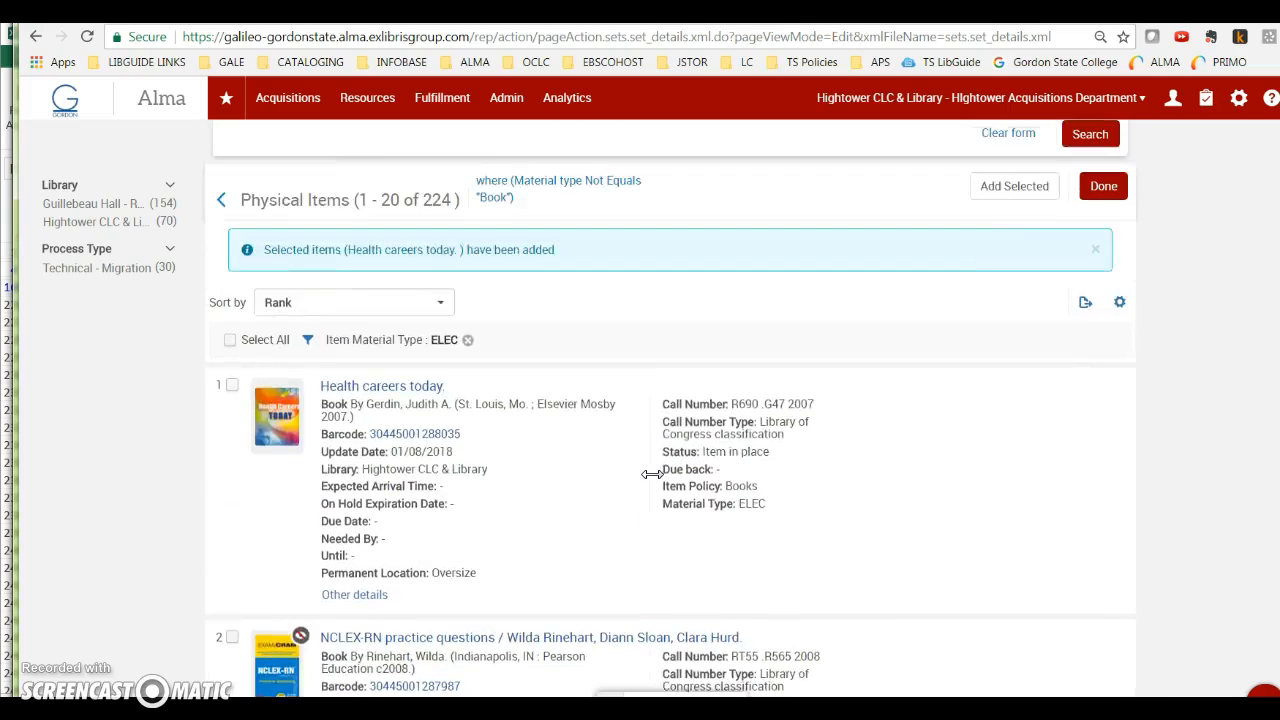
left_click(1030, 300)
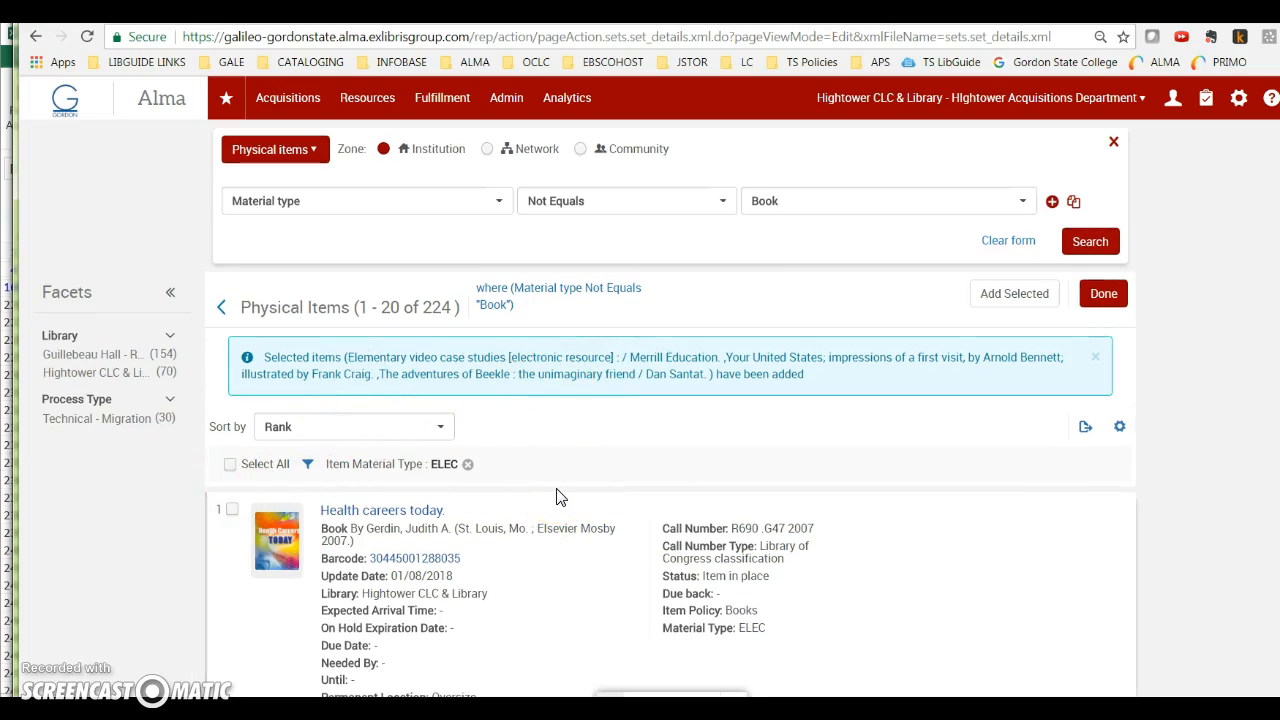
Step: Start running a job and choose Change physical items as the job to run
left_click(507, 99)
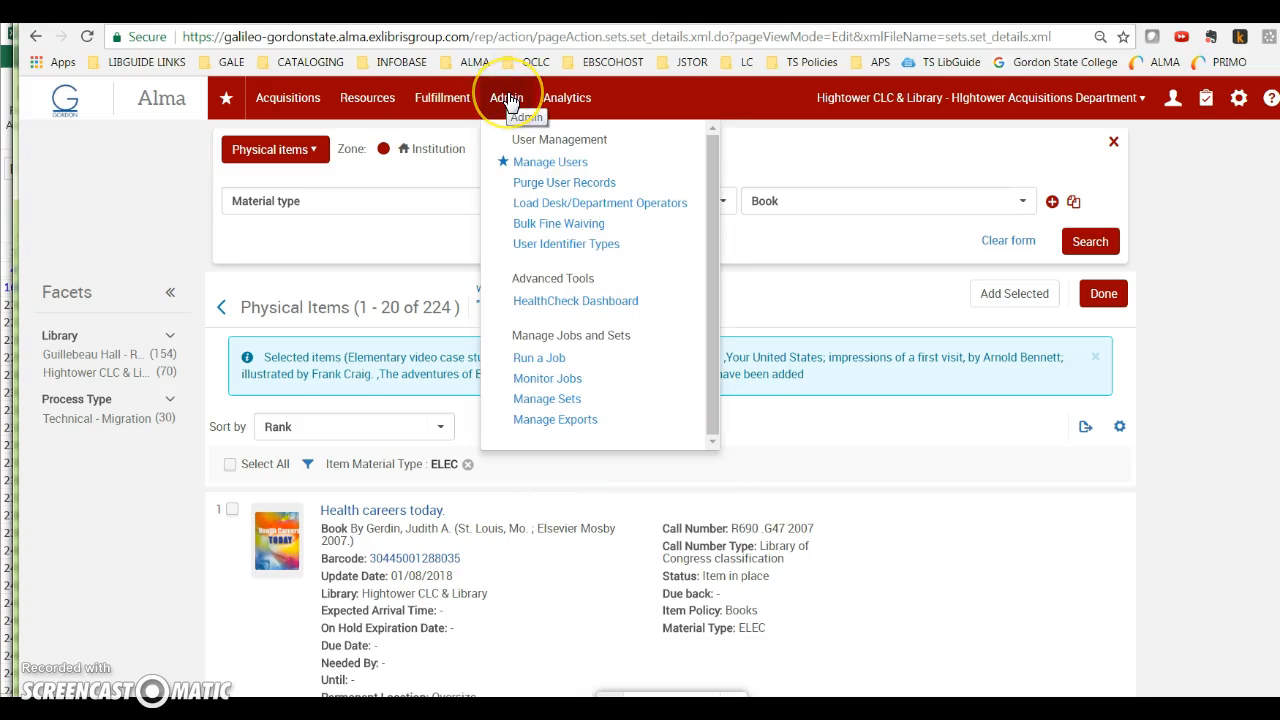
left_click(536, 360)
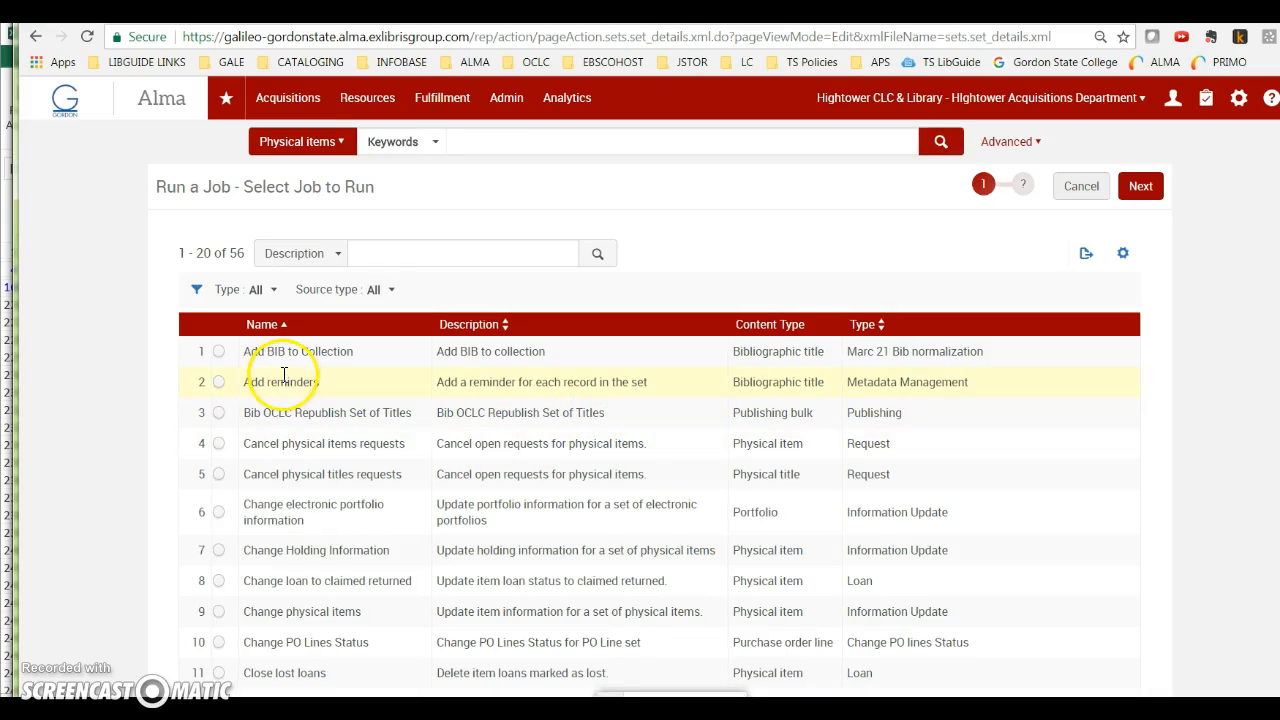
scroll(300, 568, "down", 1)
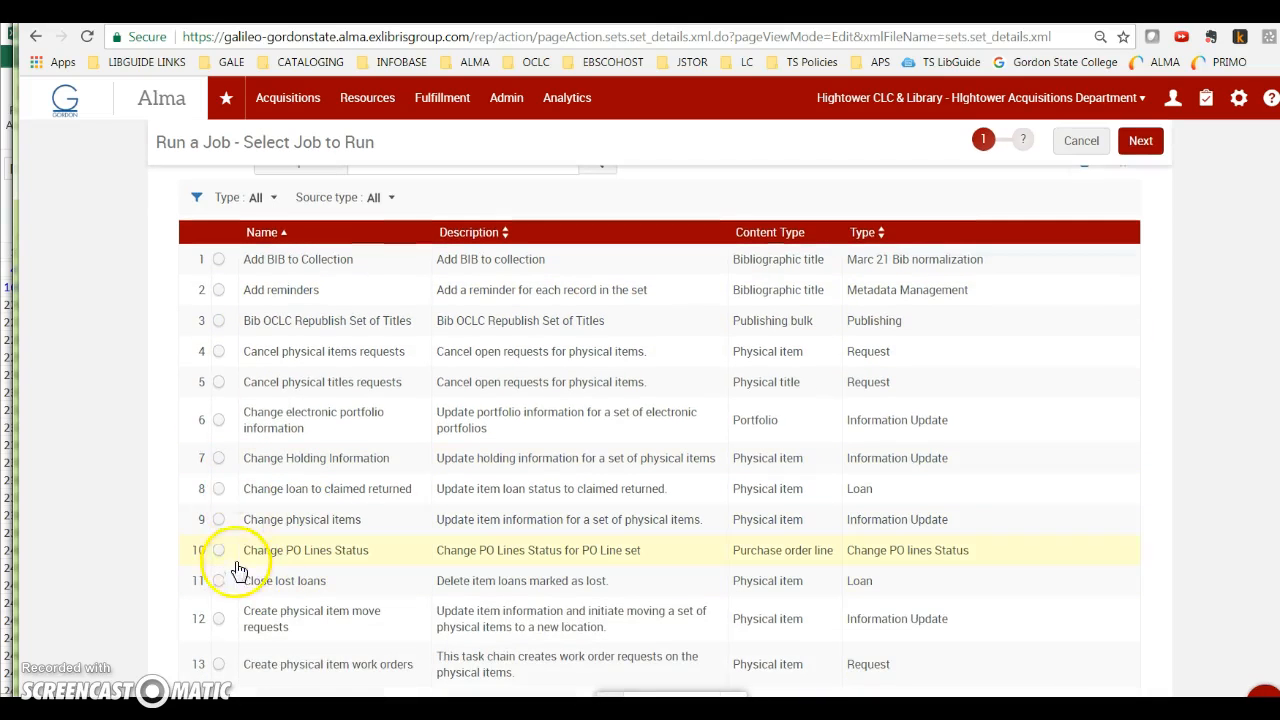
left_click(221, 522)
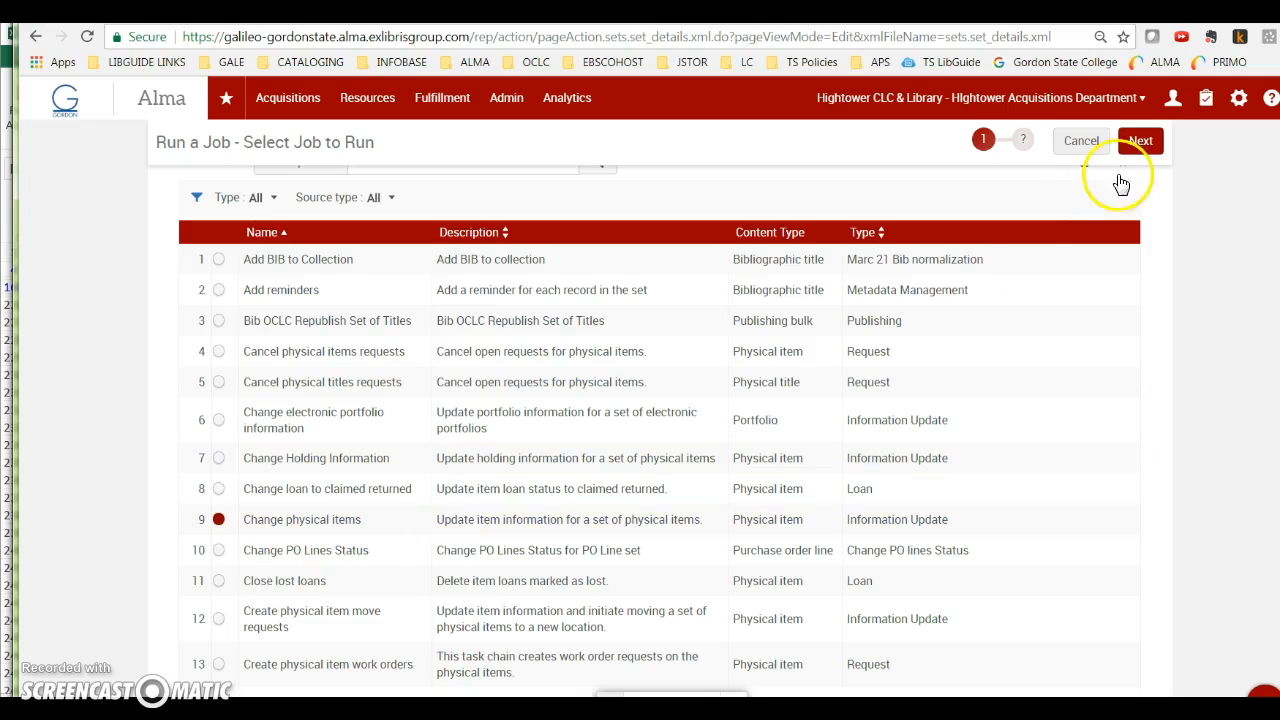
Step: Choose the itemized set ELEC material type records for the Change physical items job, and back out of the job setup
left_click(1140, 145)
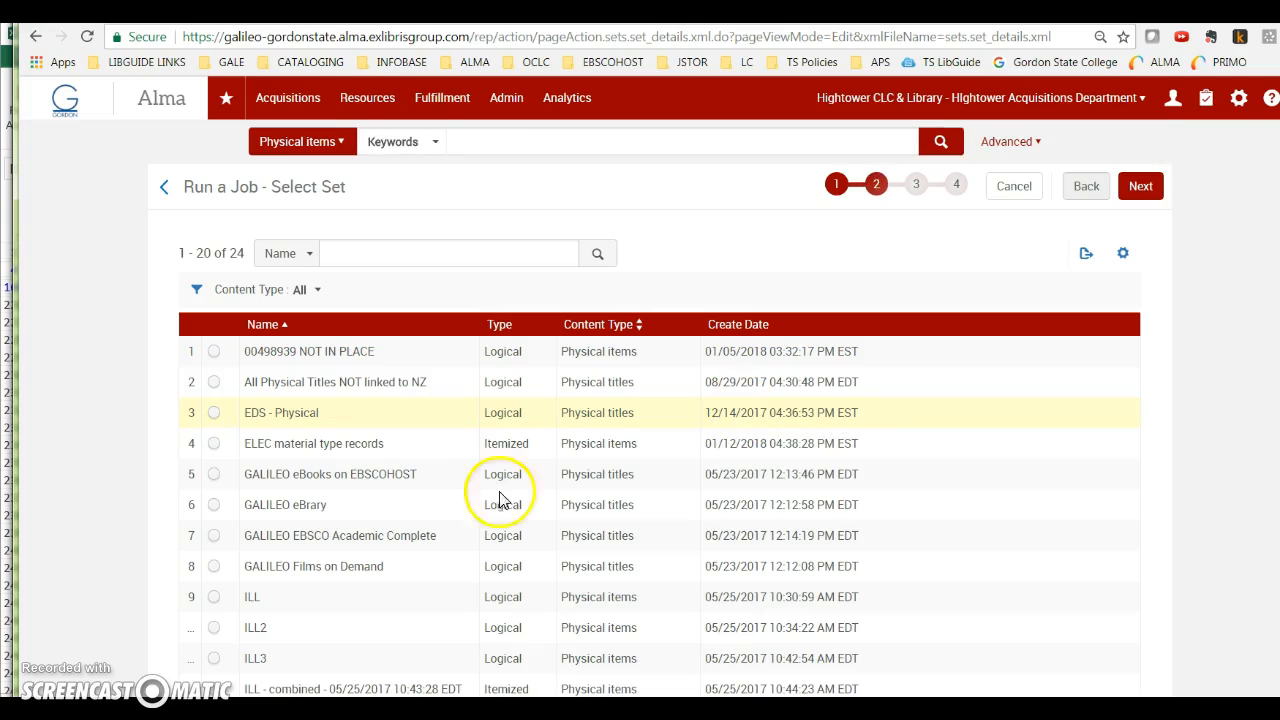
scroll(422, 502, "down", 2)
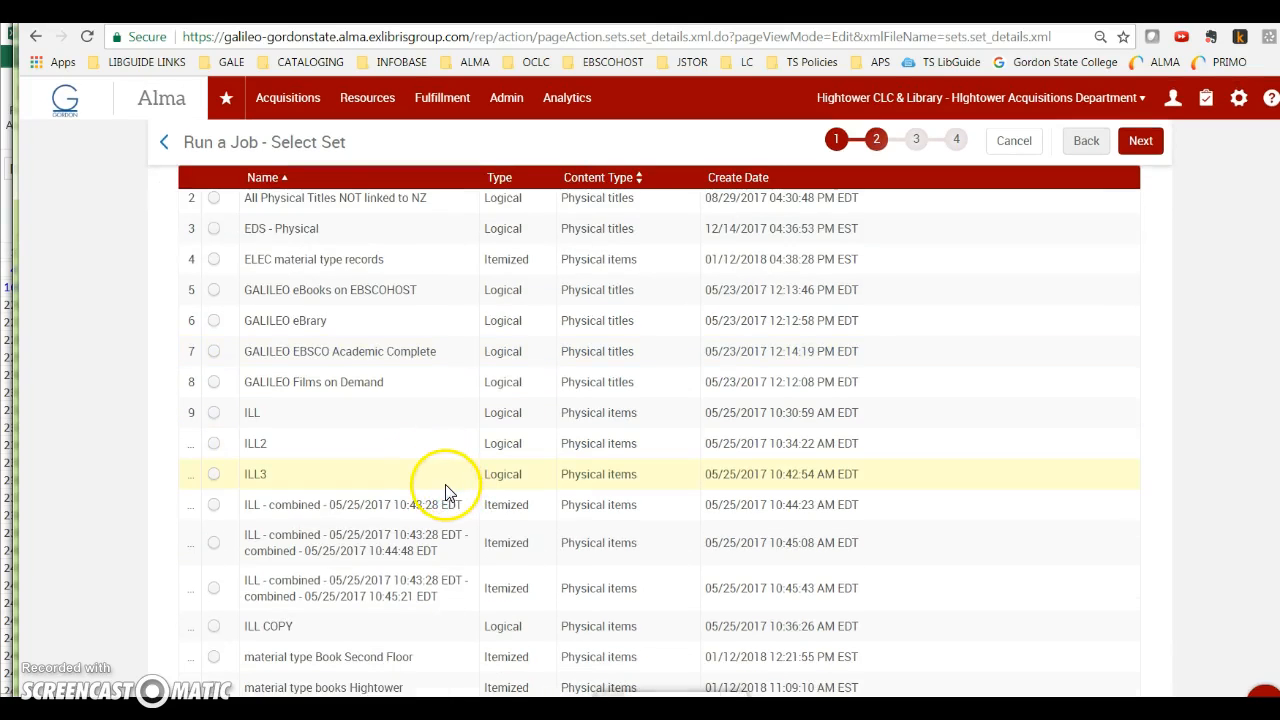
scroll(447, 494, "down", 1)
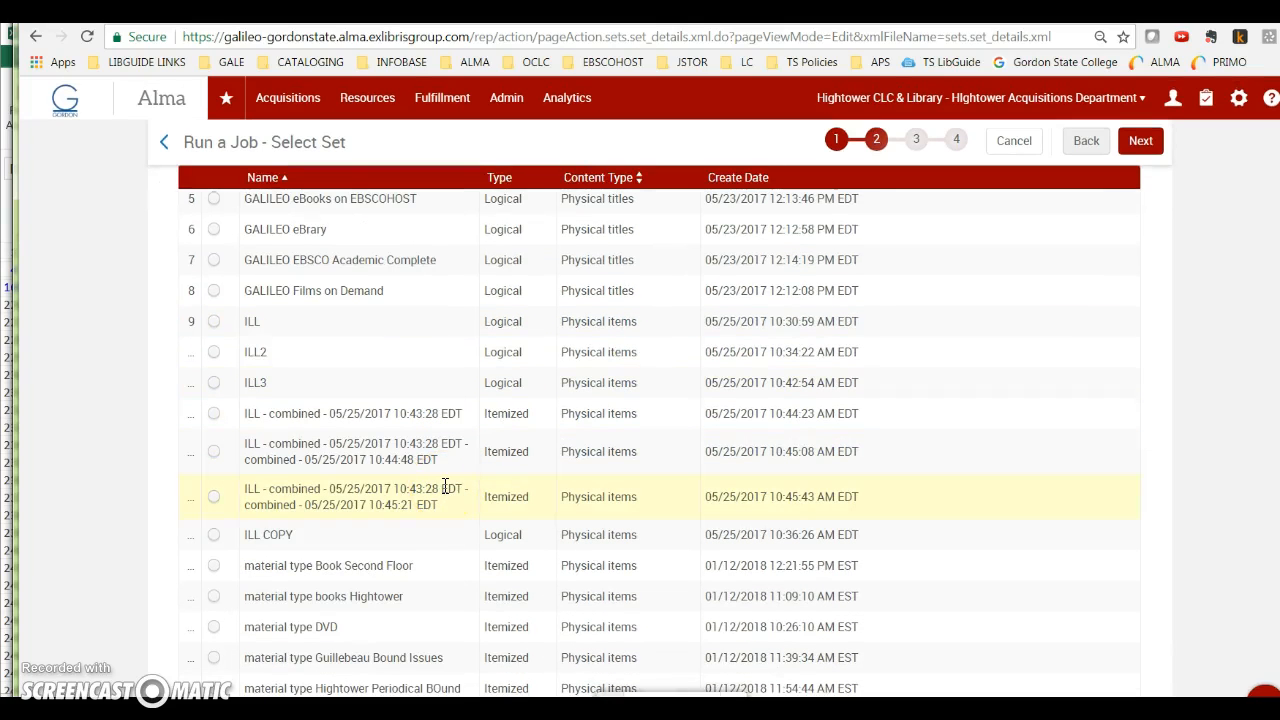
scroll(310, 545, "down", 4)
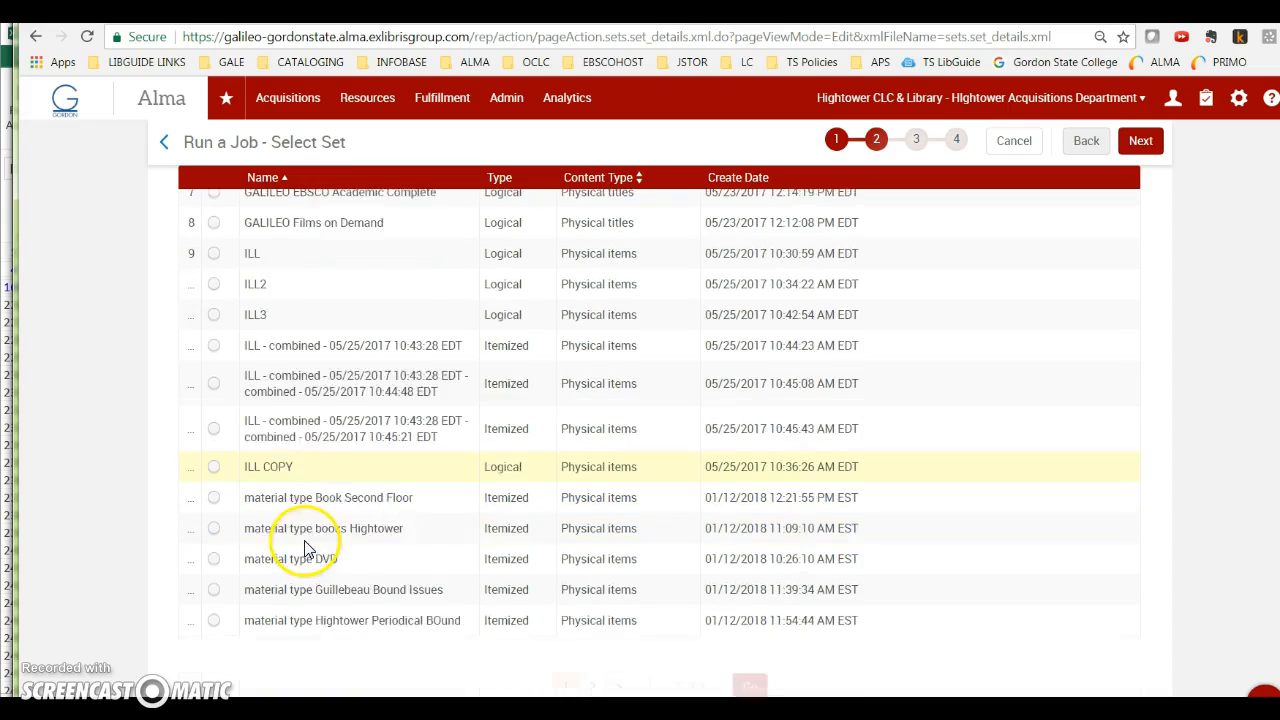
left_click(570, 607)
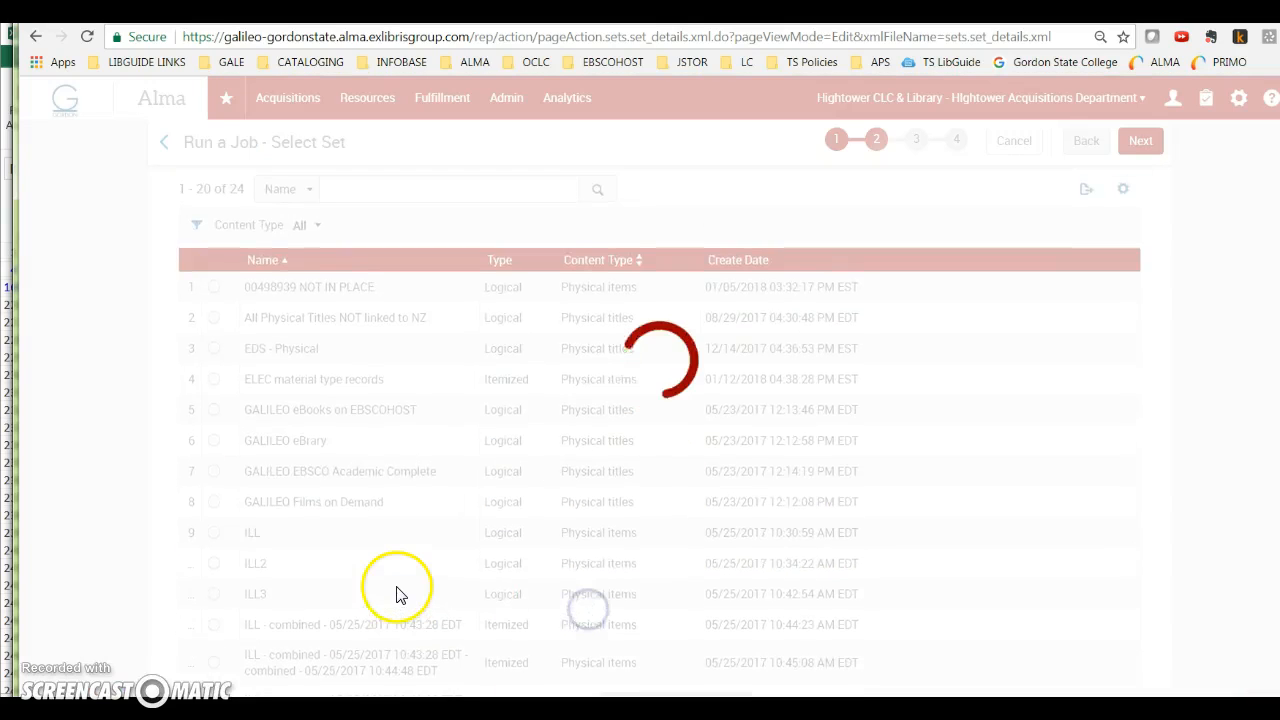
left_click(598, 510)
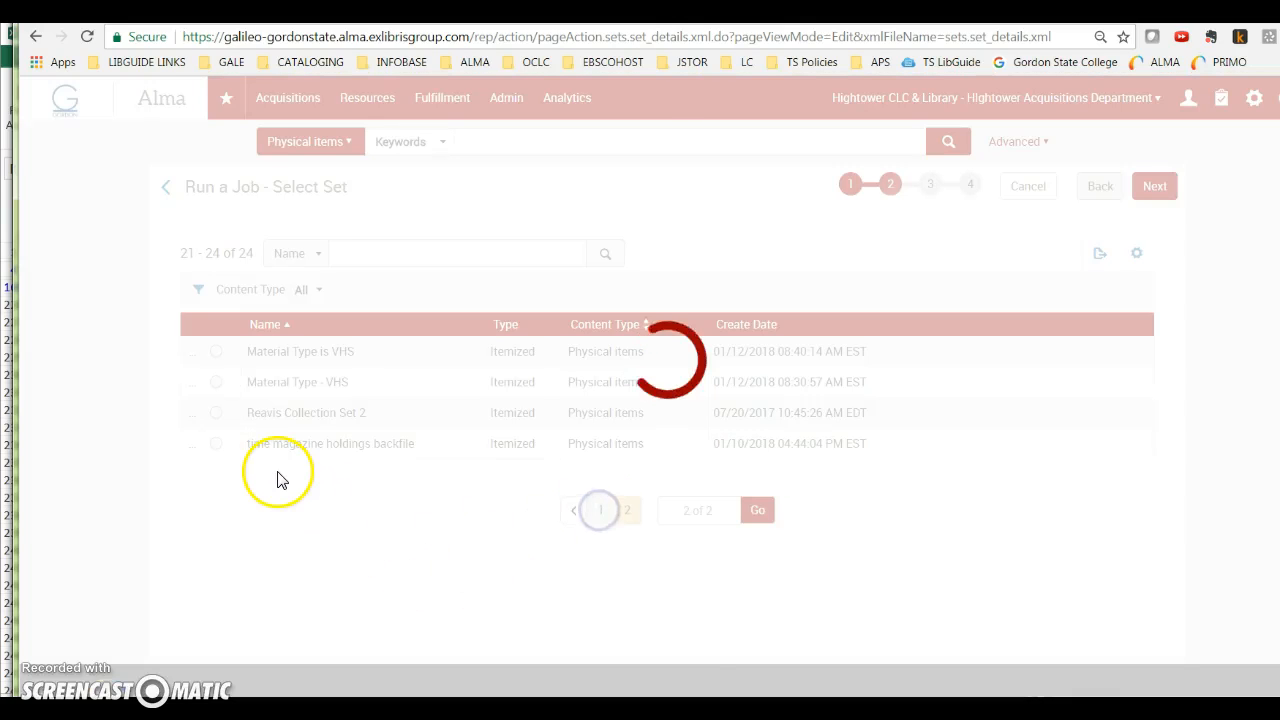
left_click(1140, 186)
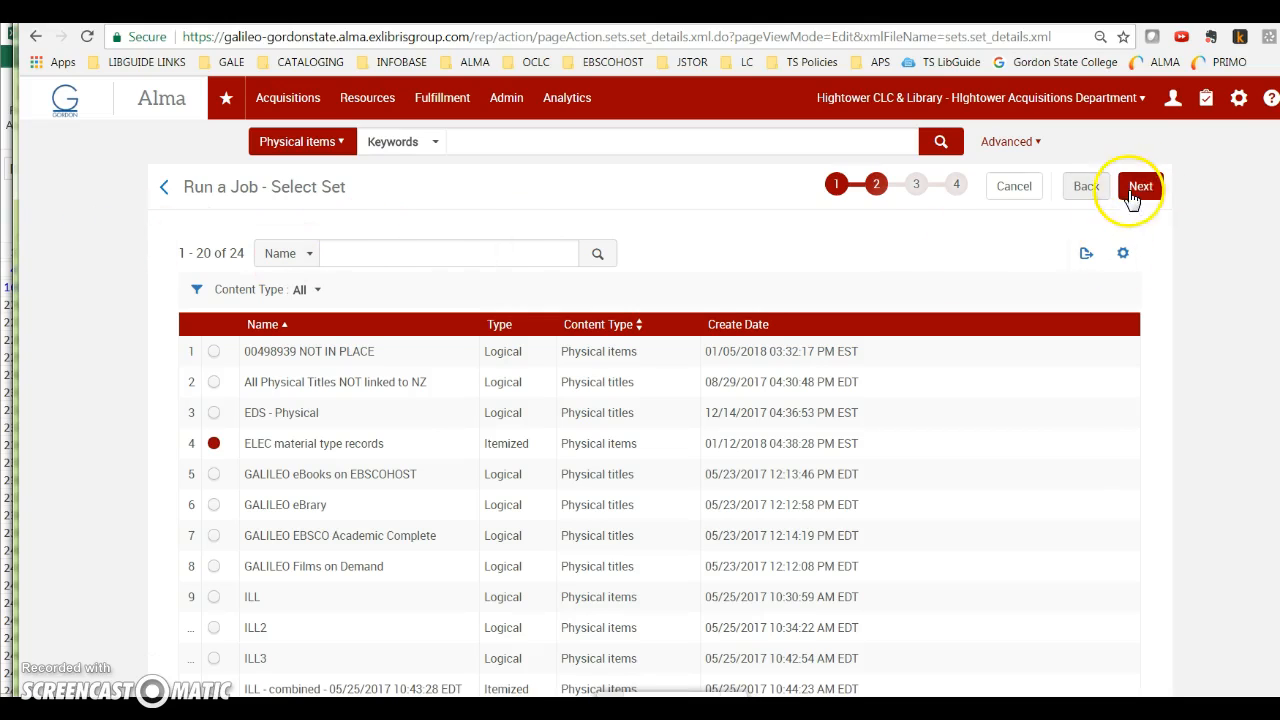
left_click(40, 42)
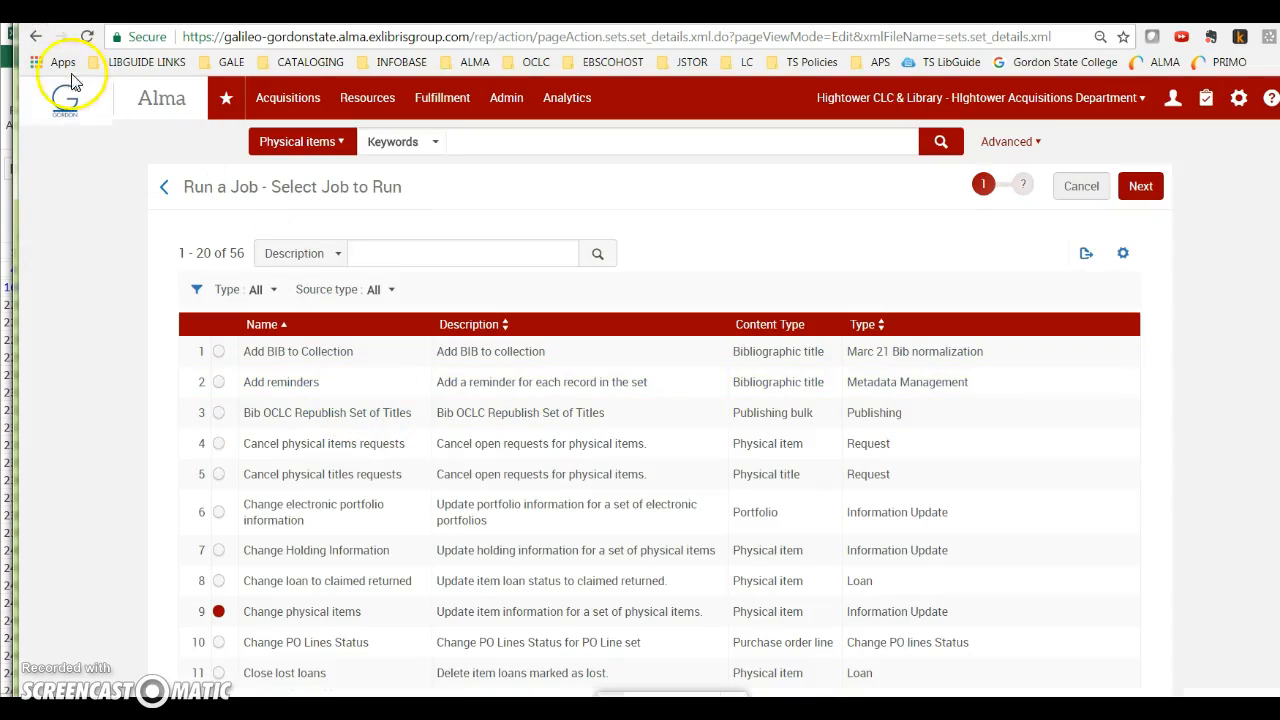
left_click(38, 40)
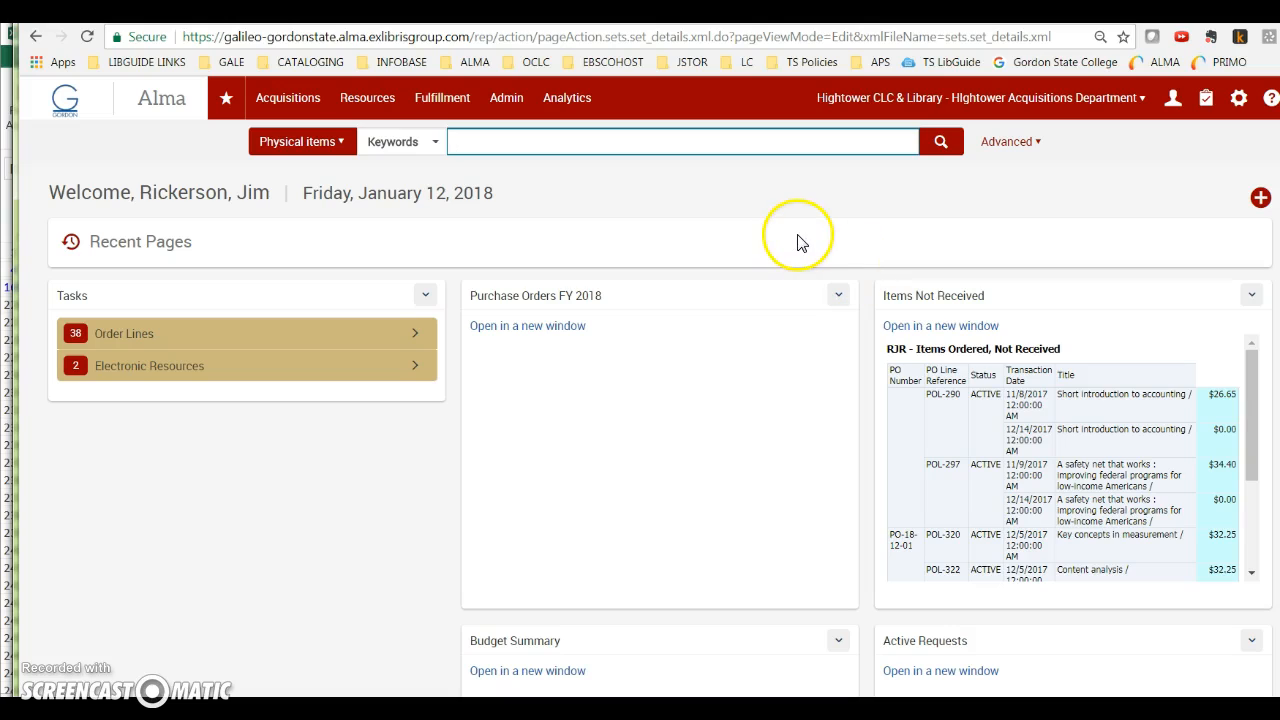
Step: Open the advanced search for physical items
left_click(506, 100)
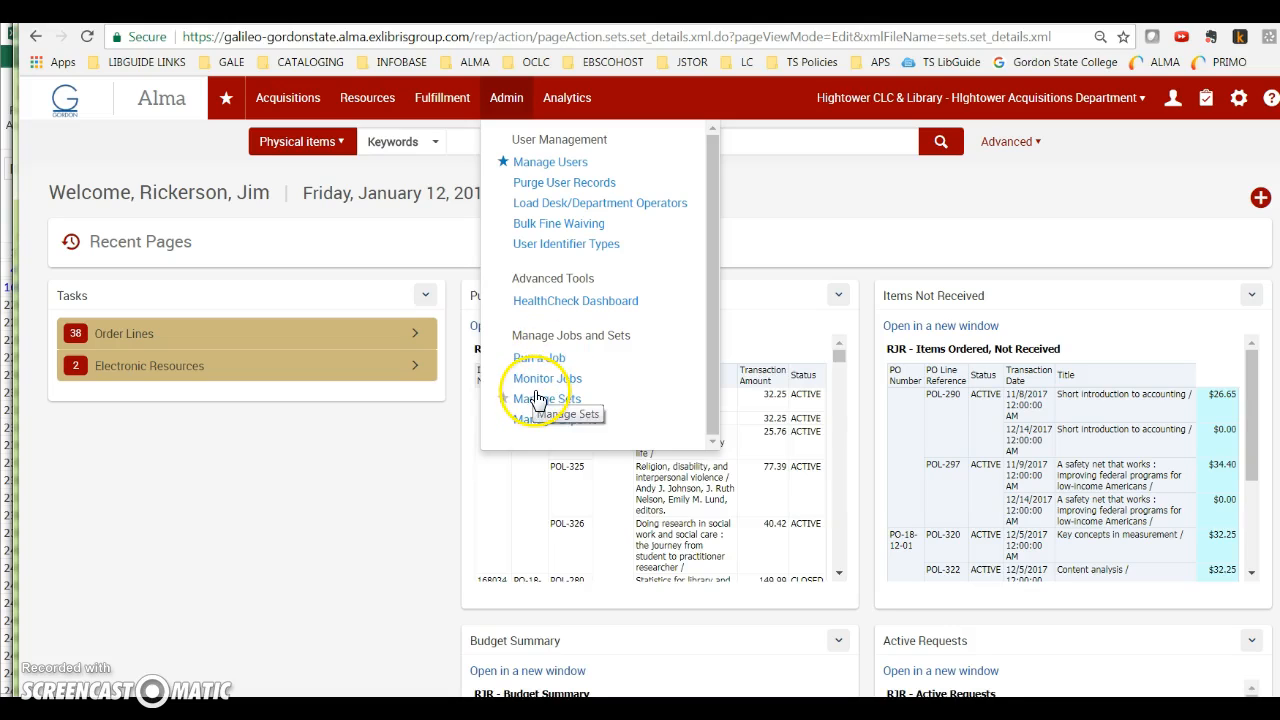
left_click(292, 150)
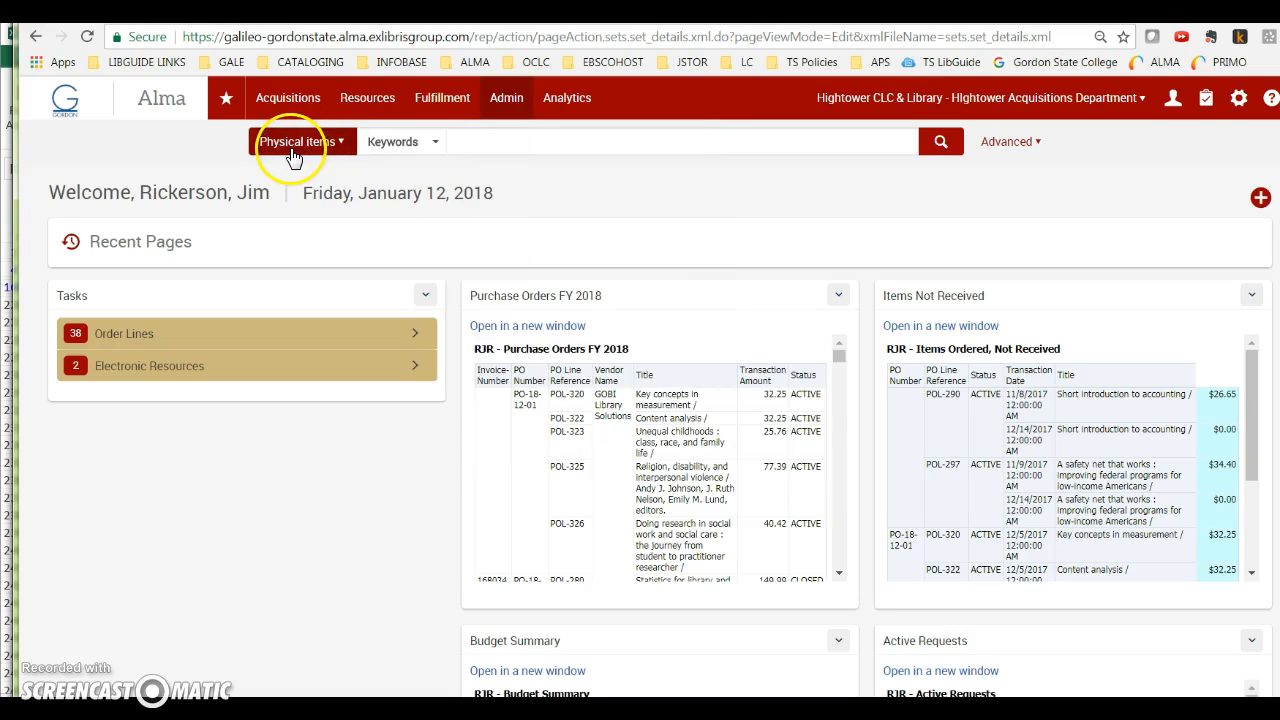
left_click(1005, 142)
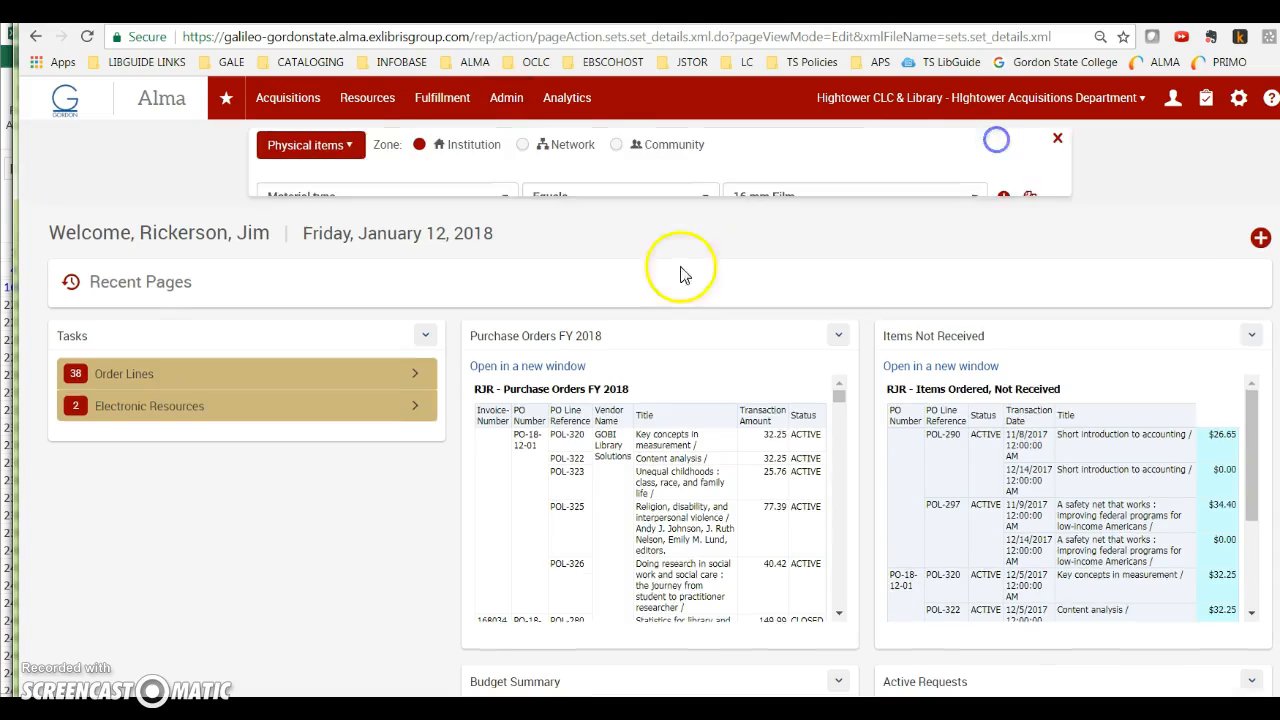